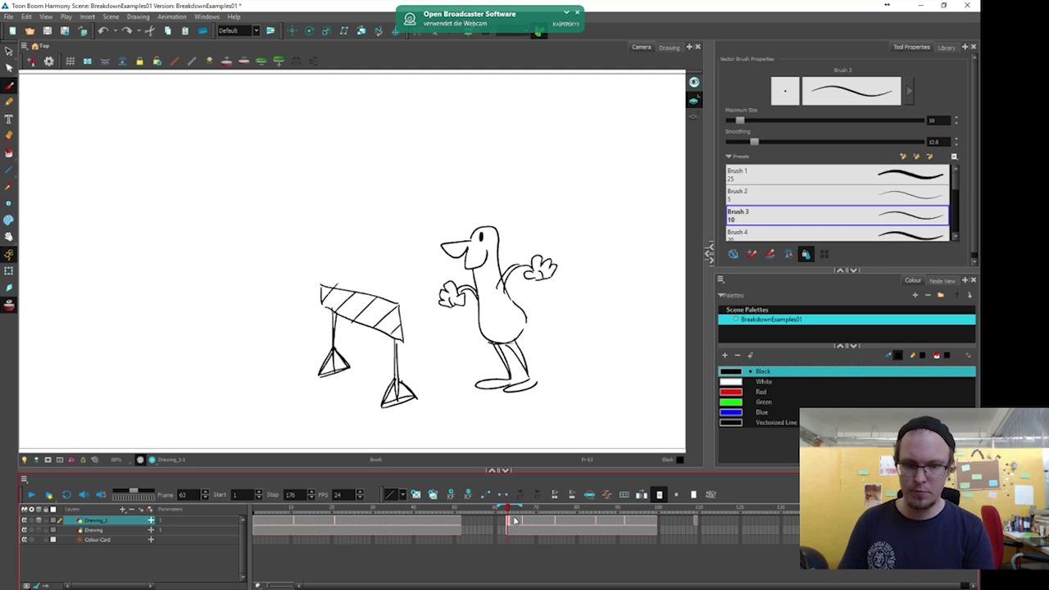
Preview the jump animation and draw a curved arrow pointing down above the crouching pose at frame 68.
{"action": "left_click", "coordinate": [275, 521]}
{"action": "key", "text": "Return"}
{"action": "key", "text": "Return"}
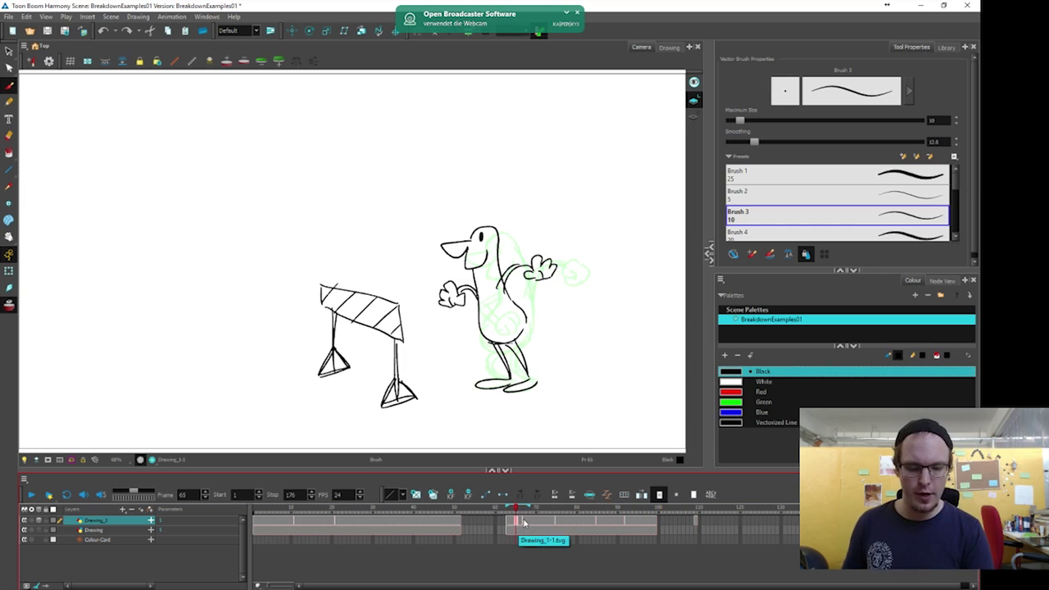
{"action": "left_click", "coordinate": [527, 523]}
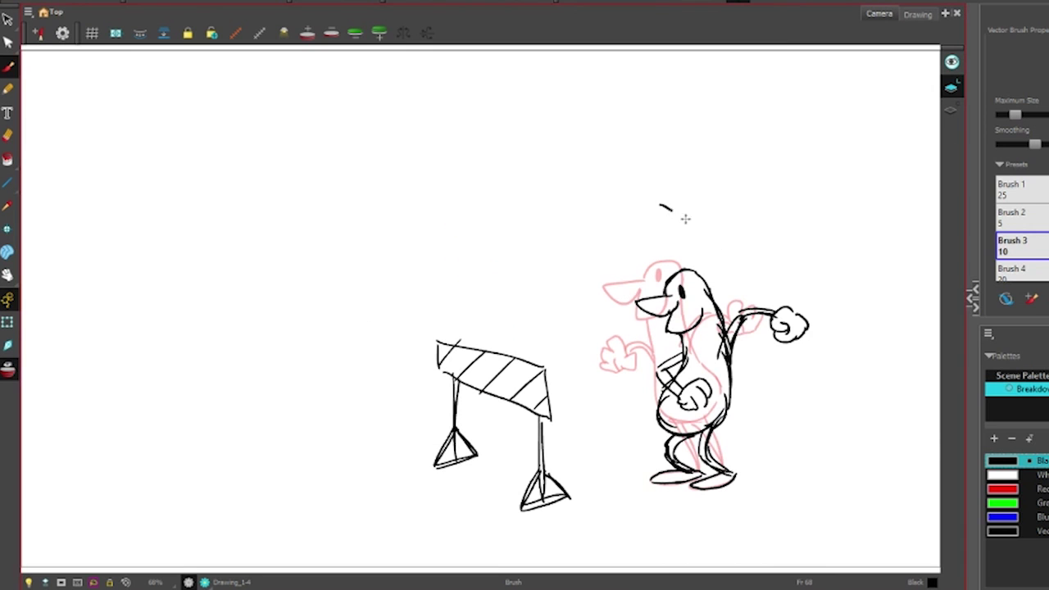
{"action": "left_click_drag", "start_coordinate": [686, 219], "coordinate": [700, 246]}
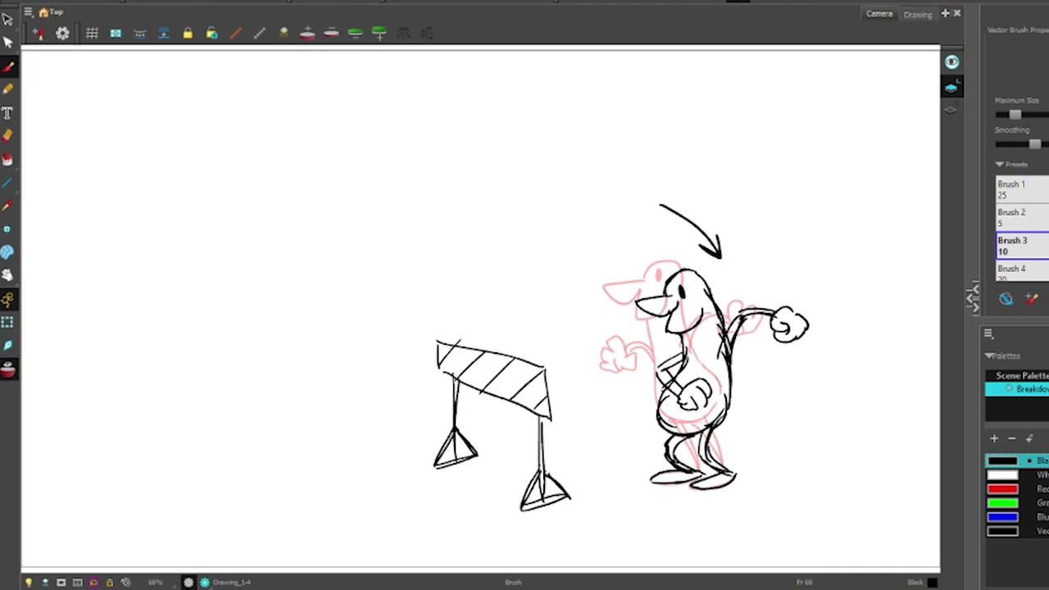
Advance to frame 74 and draw a long arrow from the crouching character's head up to the leaping pose.
{"action": "key", "text": "period"}
{"action": "key", "text": "period"}
{"action": "key", "text": "period"}
{"action": "key", "text": "period"}
{"action": "key", "text": "period"}
{"action": "key", "text": "period"}
{"action": "left_click_drag", "start_coordinate": [677, 264], "coordinate": [469, 173]}
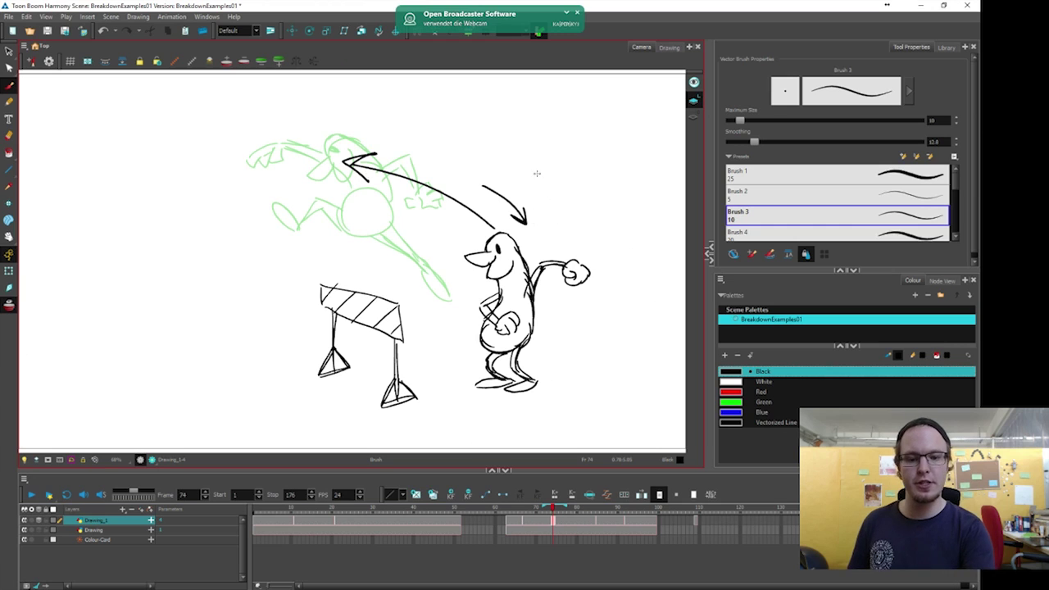
Delete the motion arrows from the crouching pose's drawing.
{"action": "left_click_drag", "start_coordinate": [679, 141], "coordinate": [661, 171]}
{"action": "key", "text": "ctrl+z"}
{"action": "mouse_move", "coordinate": [494, 145]}
{"action": "left_mouse_down"}
{"action": "mouse_move", "coordinate": [309, 175]}
{"action": "mouse_move", "coordinate": [544, 148]}
{"action": "mouse_move", "coordinate": [500, 144]}
{"action": "left_mouse_up"}
{"action": "key", "text": "Delete"}
{"action": "key", "text": "alt+b"}
At frame 85, draw a curved arrow from the leaping pose's head down to the landing pose's head.
{"action": "left_click_drag", "start_coordinate": [584, 513], "coordinate": [598, 509]}
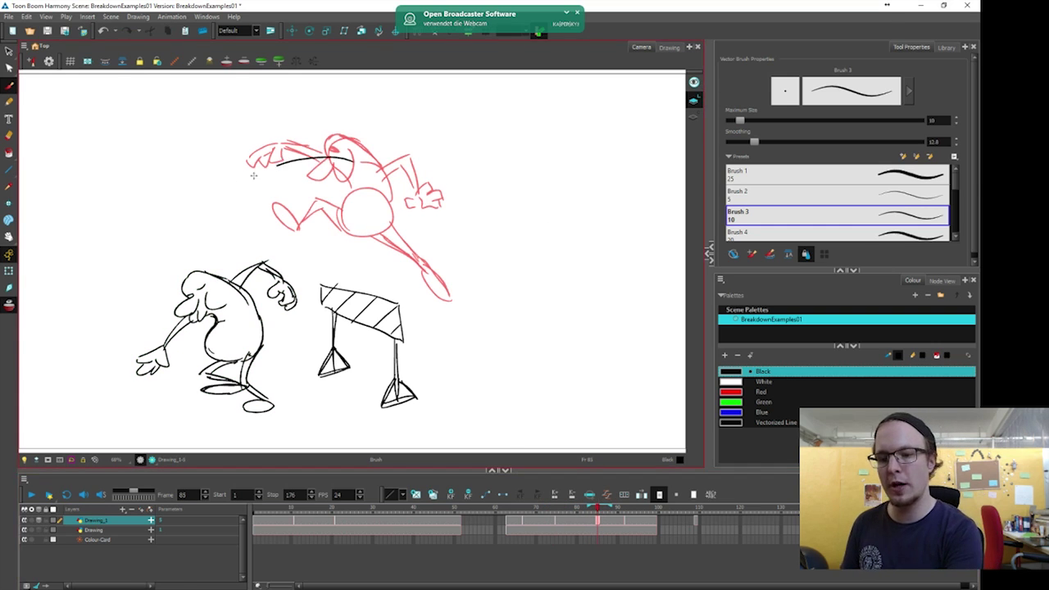
{"action": "left_click_drag", "start_coordinate": [355, 160], "coordinate": [171, 264]}
{"action": "left_click_drag", "start_coordinate": [268, 293], "coordinate": [268, 291]}
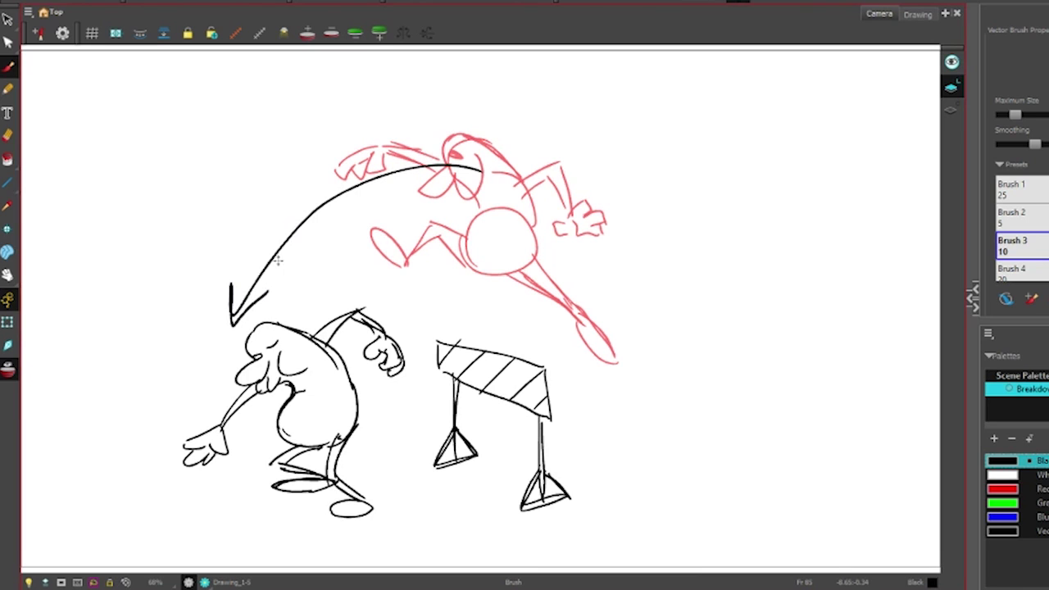
{"action": "mouse_move", "coordinate": [240, 233]}
{"action": "left_mouse_down"}
{"action": "mouse_move", "coordinate": [368, 202]}
{"action": "mouse_move", "coordinate": [201, 233]}
{"action": "left_mouse_up"}
{"action": "left_click", "coordinate": [680, 197]}
Advance to frame 90 and draw a motion stroke from the landing pose up to the cheering pose.
{"action": "key", "text": "period"}
{"action": "key", "text": "period"}
{"action": "key", "text": "period"}
{"action": "key", "text": "period"}
{"action": "key", "text": "period"}
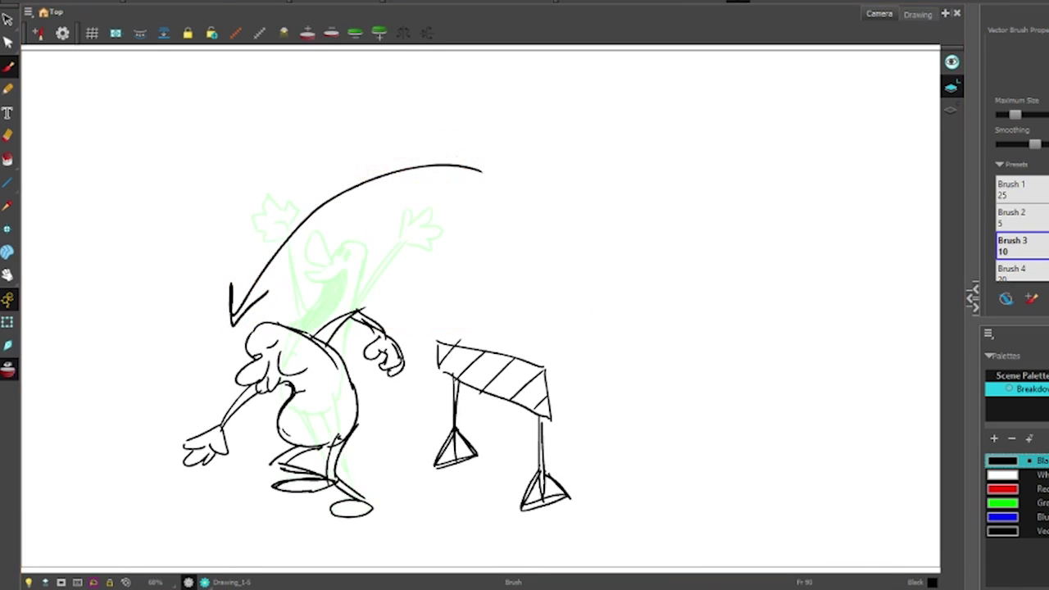
{"action": "left_click_drag", "start_coordinate": [314, 321], "coordinate": [346, 232]}
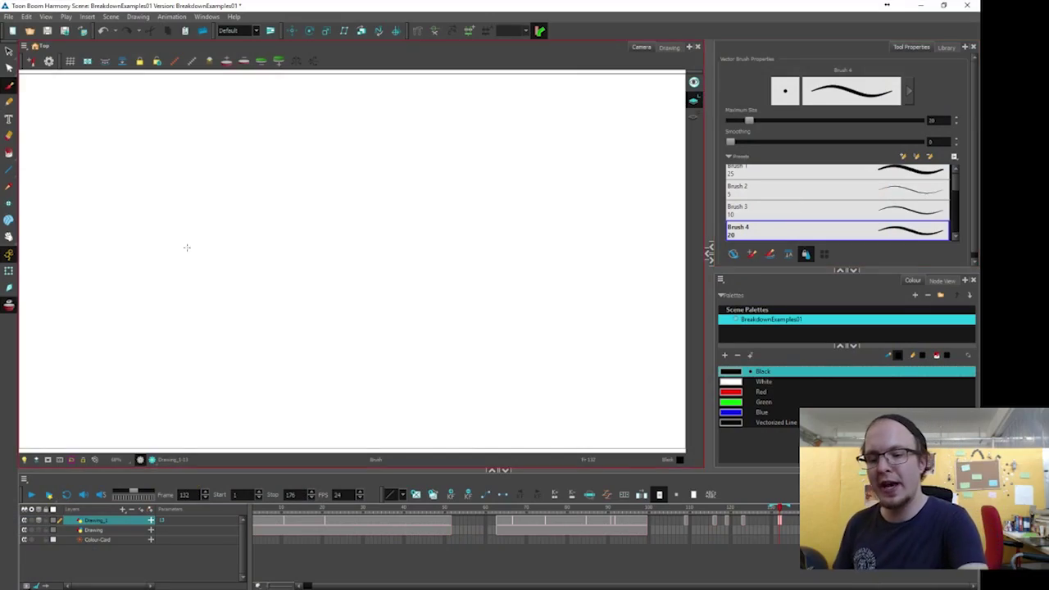
On frame 132, draw two diagonal lines spreading into a V and a vertical line midway between them.
{"action": "mouse_move", "coordinate": [201, 245]}
{"action": "left_mouse_down"}
{"action": "mouse_move", "coordinate": [244, 274]}
{"action": "mouse_move", "coordinate": [289, 341]}
{"action": "mouse_move", "coordinate": [285, 352]}
{"action": "mouse_move", "coordinate": [432, 233]}
{"action": "left_mouse_up"}
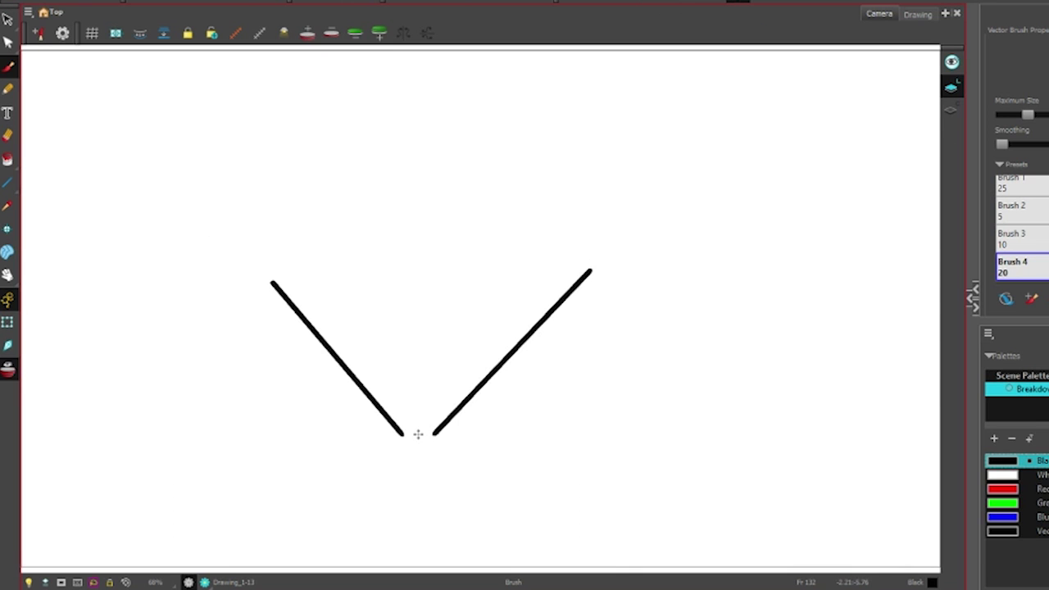
{"action": "left_click_drag", "start_coordinate": [417, 432], "coordinate": [406, 208]}
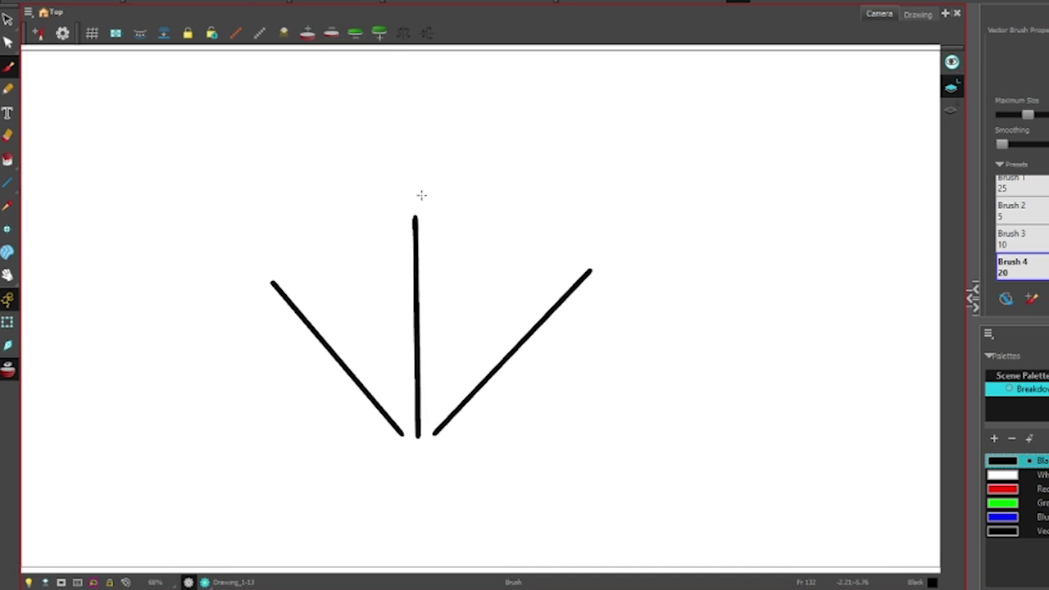
Delete the vertical middle line and try out curved in-between lines in its place.
{"action": "left_click_drag", "start_coordinate": [461, 253], "coordinate": [415, 297]}
{"action": "key", "text": "Delete"}
{"action": "mouse_move", "coordinate": [425, 410]}
{"action": "left_mouse_down"}
{"action": "mouse_move", "coordinate": [458, 360]}
{"action": "mouse_move", "coordinate": [480, 284]}
{"action": "mouse_move", "coordinate": [447, 230]}
{"action": "left_mouse_up"}
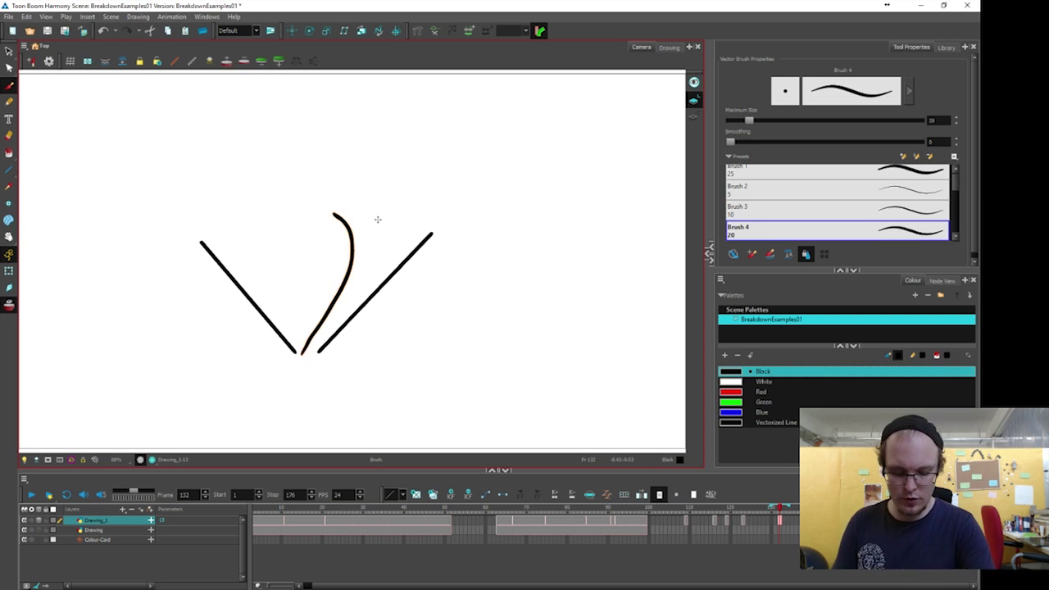
{"action": "key", "text": "ctrl+z"}
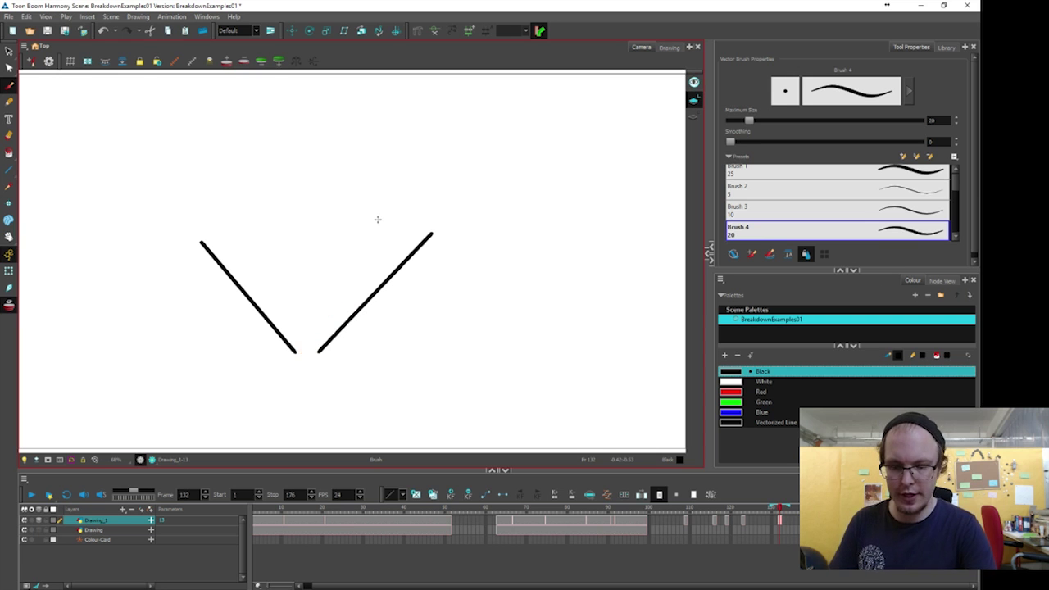
{"action": "mouse_move", "coordinate": [309, 351]}
{"action": "left_mouse_down"}
{"action": "mouse_move", "coordinate": [427, 244]}
{"action": "mouse_move", "coordinate": [365, 229]}
{"action": "mouse_move", "coordinate": [365, 317]}
{"action": "mouse_move", "coordinate": [390, 215]}
{"action": "left_mouse_up"}
{"action": "key", "text": "ctrl+z"}
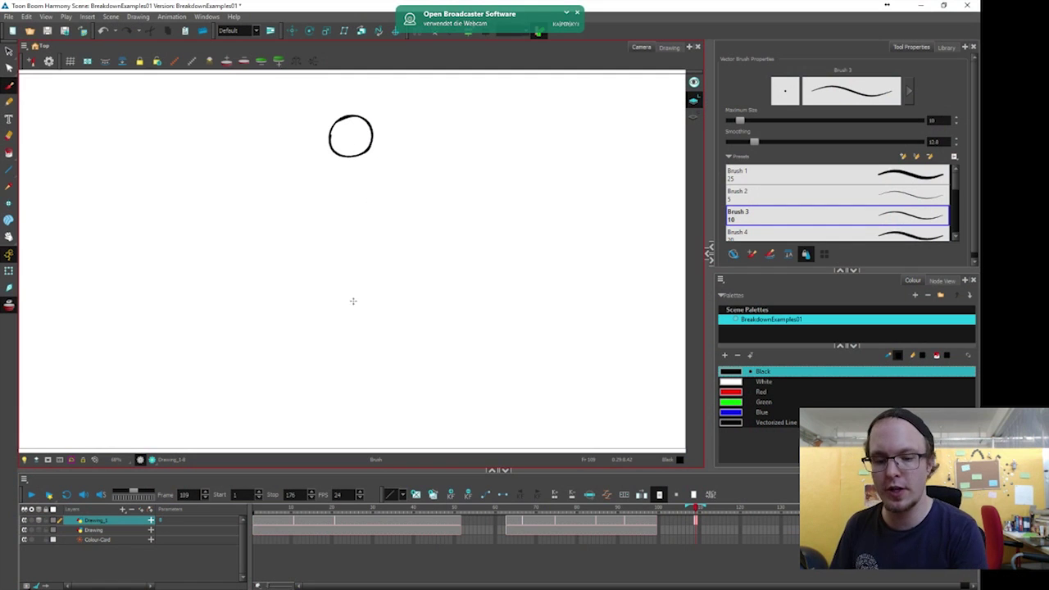
On frame 109, draw a ground line beneath the ball and a squashed ball resting on it.
{"action": "mouse_move", "coordinate": [204, 343]}
{"action": "left_mouse_down"}
{"action": "mouse_move", "coordinate": [449, 341]}
{"action": "mouse_move", "coordinate": [519, 327]}
{"action": "left_mouse_up"}
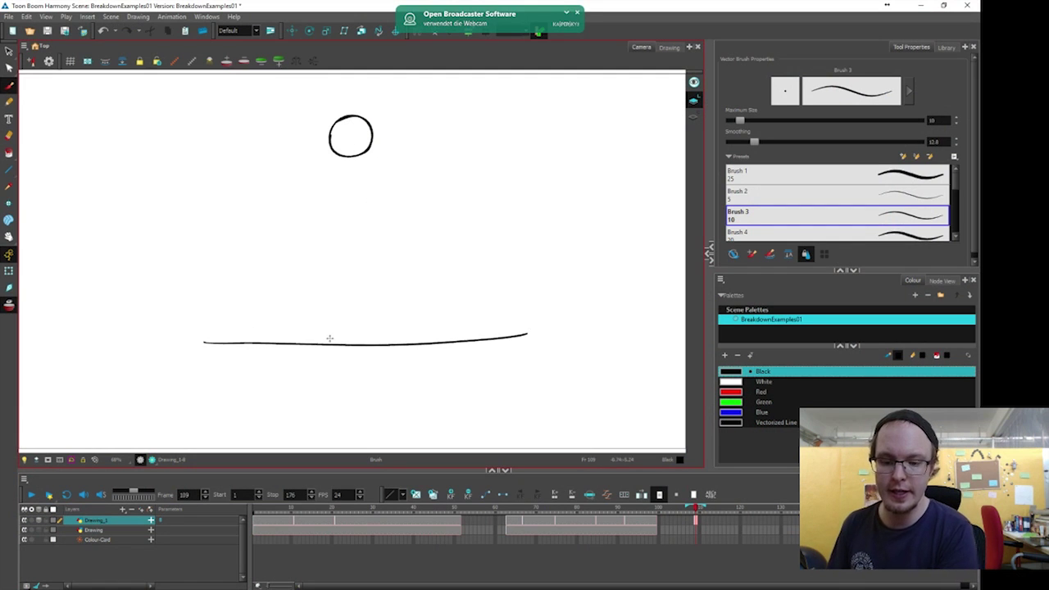
{"action": "key", "text": "ctrl+z"}
{"action": "mouse_move", "coordinate": [387, 333]}
{"action": "left_mouse_down"}
{"action": "mouse_move", "coordinate": [379, 343]}
{"action": "mouse_move", "coordinate": [336, 328]}
{"action": "mouse_move", "coordinate": [377, 335]}
{"action": "left_mouse_up"}
{"action": "left_click", "coordinate": [421, 305]}
{"action": "key", "text": "alt+b"}
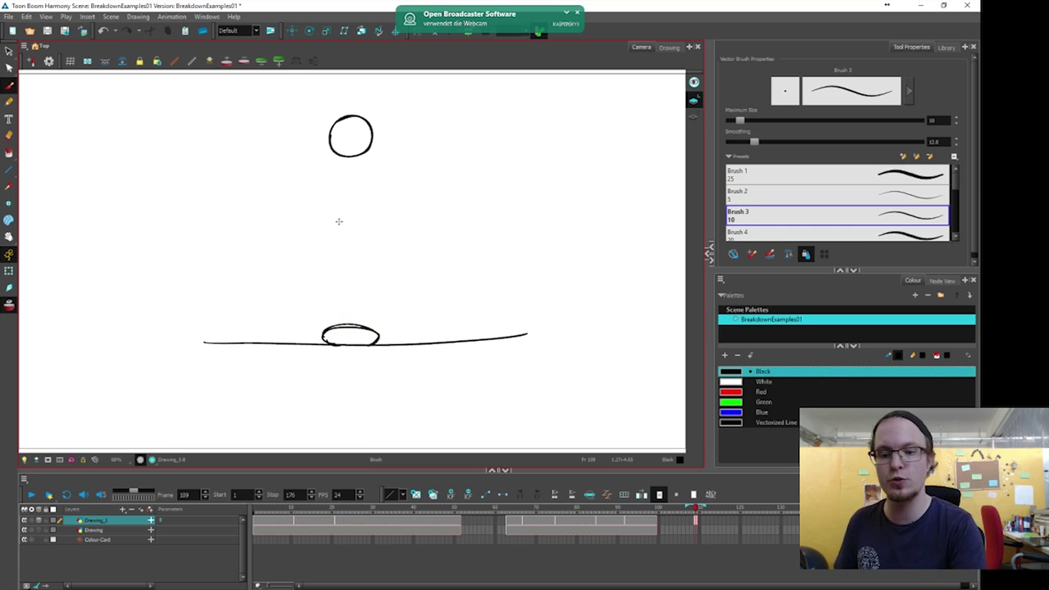
Draw an in-between ball halfway between the upper ball and the squashed ball.
{"action": "mouse_move", "coordinate": [333, 232]}
{"action": "left_mouse_down"}
{"action": "mouse_move", "coordinate": [373, 230]}
{"action": "mouse_move", "coordinate": [359, 243]}
{"action": "mouse_move", "coordinate": [370, 230]}
{"action": "mouse_move", "coordinate": [342, 212]}
{"action": "mouse_move", "coordinate": [362, 252]}
{"action": "left_mouse_up"}
{"action": "key", "text": "ctrl+z"}
{"action": "key", "text": "alt+s"}
{"action": "key", "text": "alt+b"}
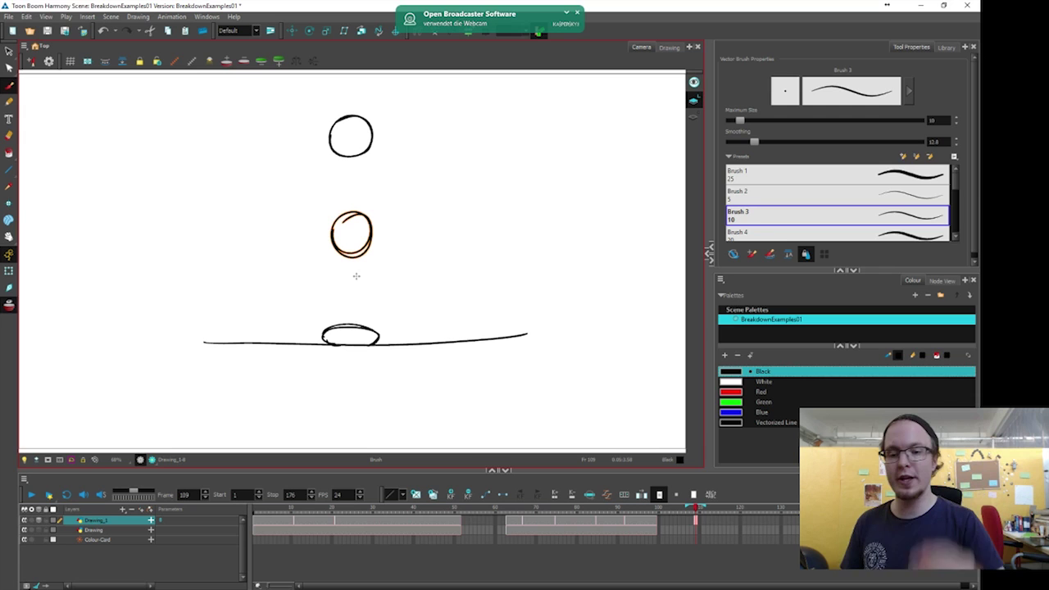
{"action": "key", "text": "ctrl"}
{"action": "key", "text": "alt+b"}
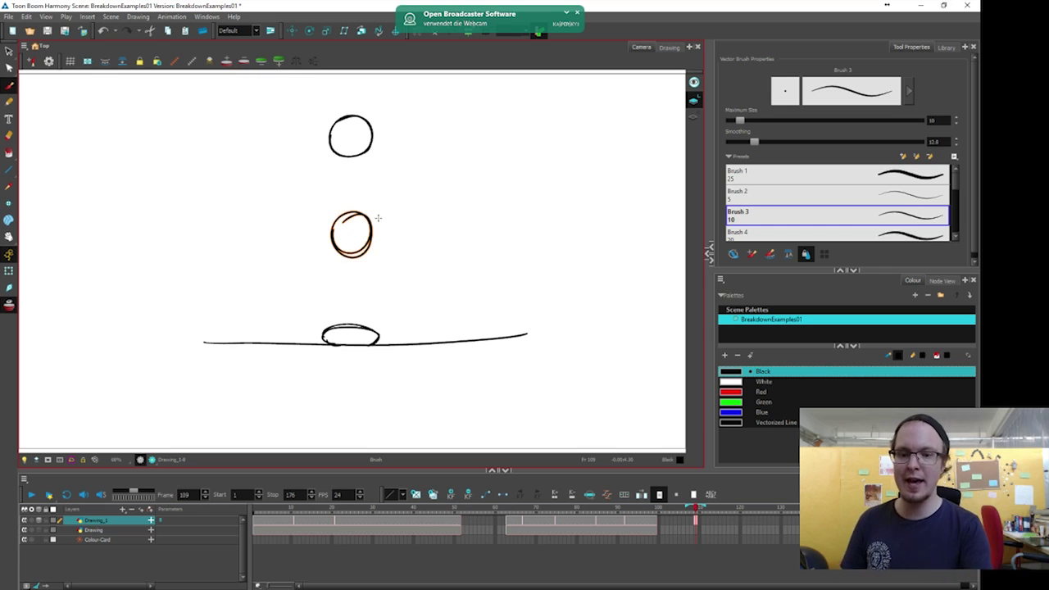
Replace the halfway ball with an in-between ball drawn close beneath the upper ball.
{"action": "key", "text": "alt+s"}
{"action": "key", "text": "Delete"}
{"action": "key", "text": "alt+b"}
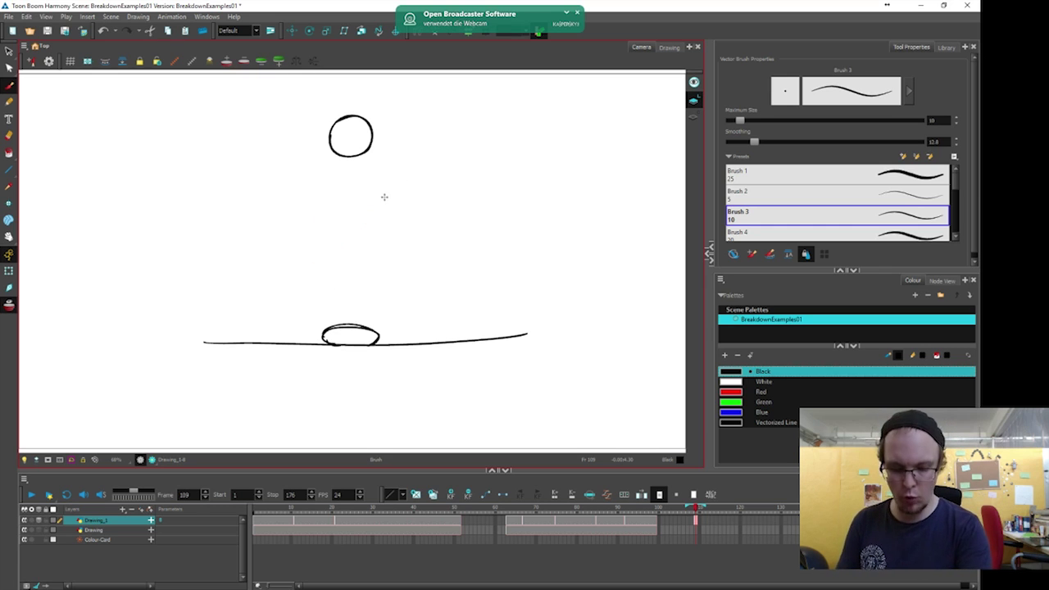
{"action": "left_click_drag", "start_coordinate": [360, 202], "coordinate": [354, 169]}
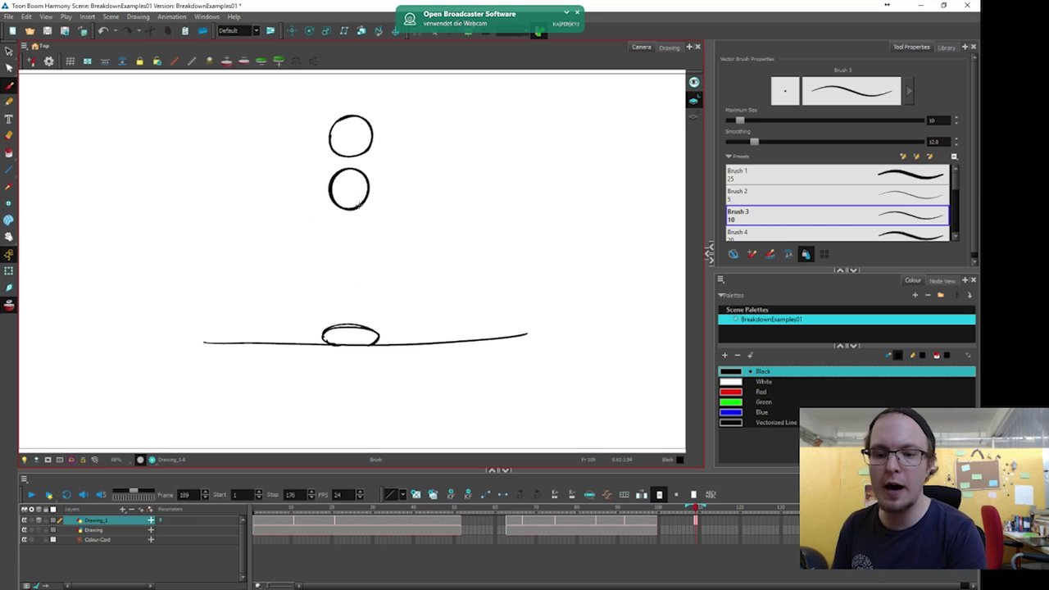
{"action": "key", "text": "alt+s"}
{"action": "left_click", "coordinate": [368, 206]}
{"action": "left_click_drag", "start_coordinate": [378, 220], "coordinate": [362, 209]}
{"action": "key", "text": "alt+b"}
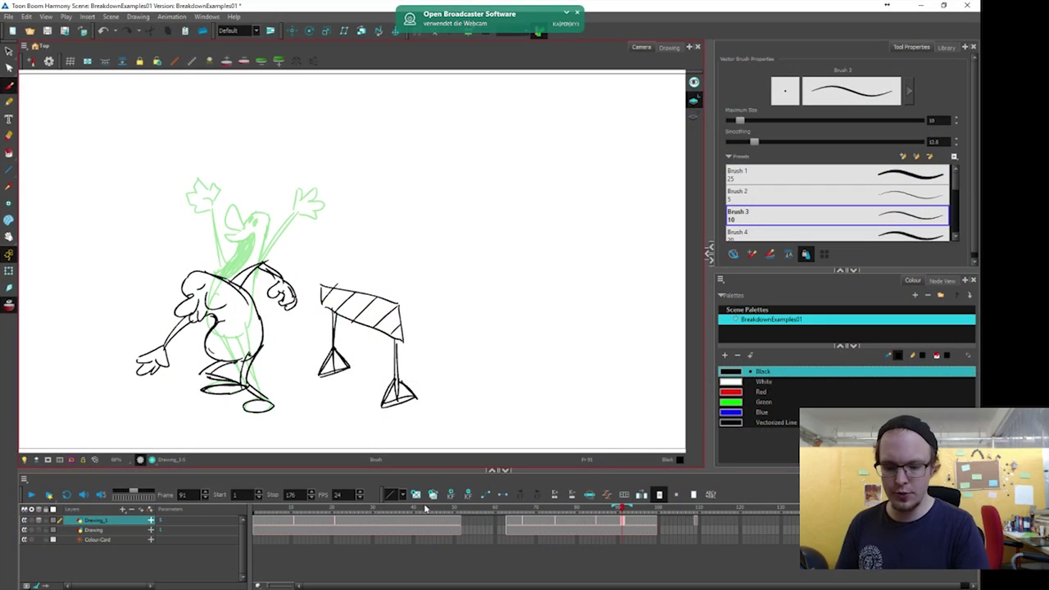
On frame 91, draw the breakdown pose's elongated body and both legs midway between the landing and cheering poses.
{"action": "left_click", "coordinate": [470, 521]}
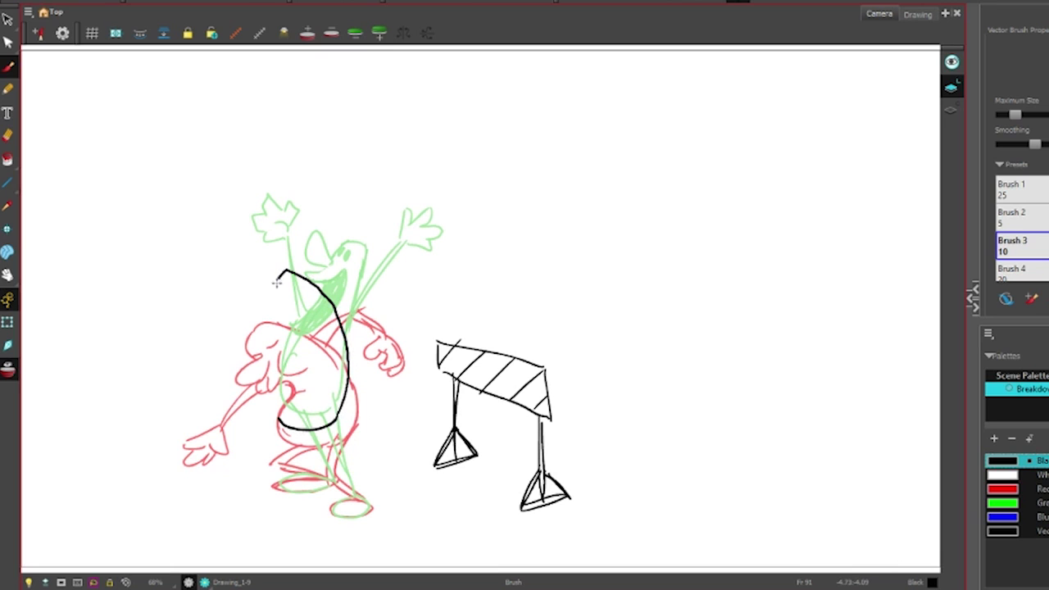
{"action": "mouse_move", "coordinate": [281, 337]}
{"action": "left_mouse_down"}
{"action": "mouse_move", "coordinate": [281, 410]}
{"action": "mouse_move", "coordinate": [346, 373]}
{"action": "left_mouse_up"}
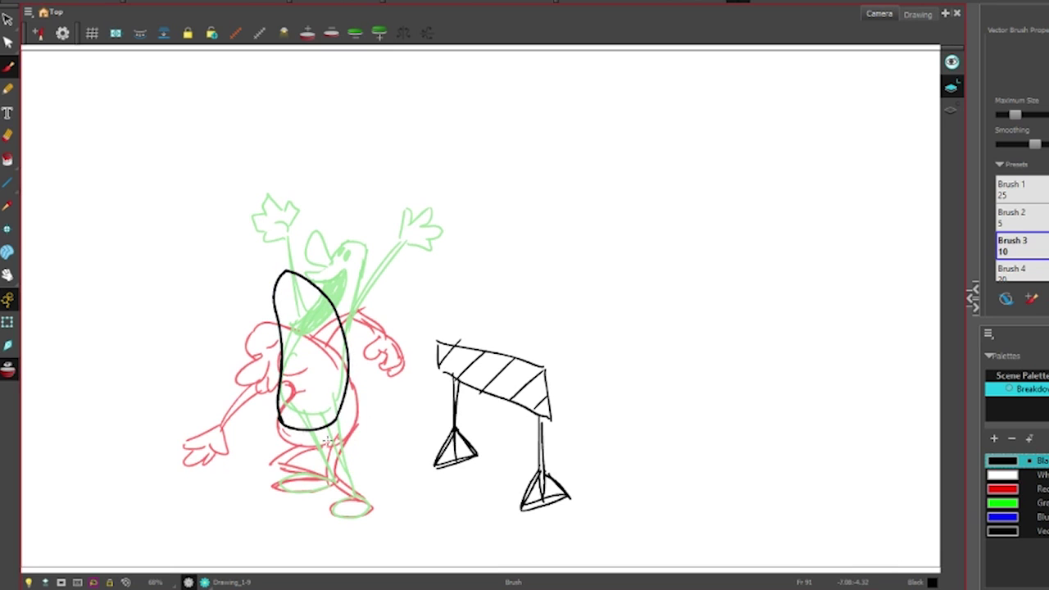
{"action": "mouse_move", "coordinate": [325, 470]}
{"action": "left_mouse_down"}
{"action": "mouse_move", "coordinate": [364, 502]}
{"action": "mouse_move", "coordinate": [339, 479]}
{"action": "mouse_move", "coordinate": [337, 419]}
{"action": "left_mouse_up"}
{"action": "mouse_move", "coordinate": [318, 480]}
{"action": "left_mouse_down"}
{"action": "mouse_move", "coordinate": [304, 459]}
{"action": "mouse_move", "coordinate": [320, 483]}
{"action": "left_mouse_up"}
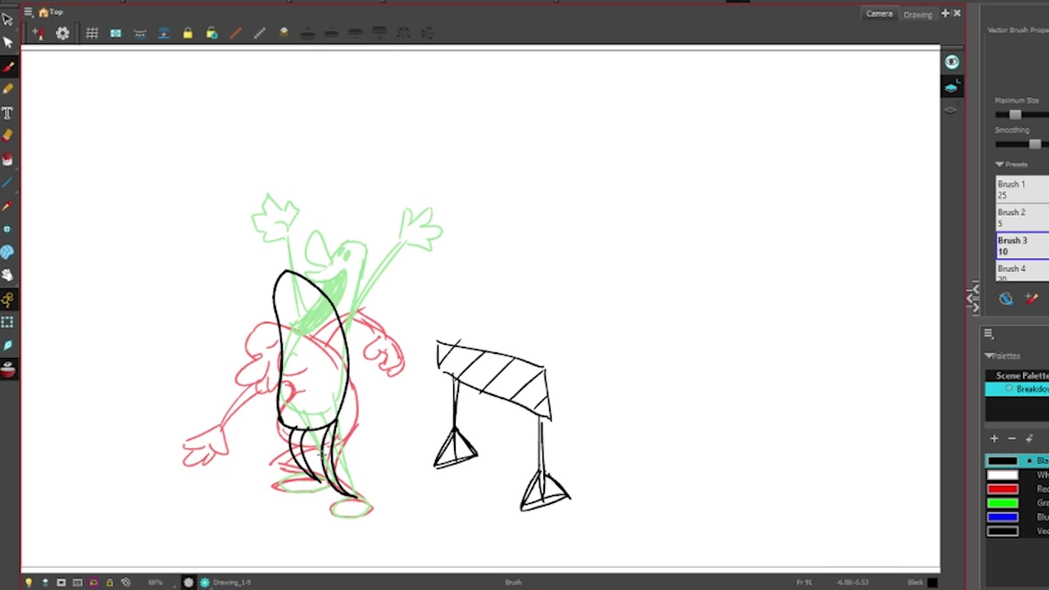
{"action": "key", "text": "alt+o"}
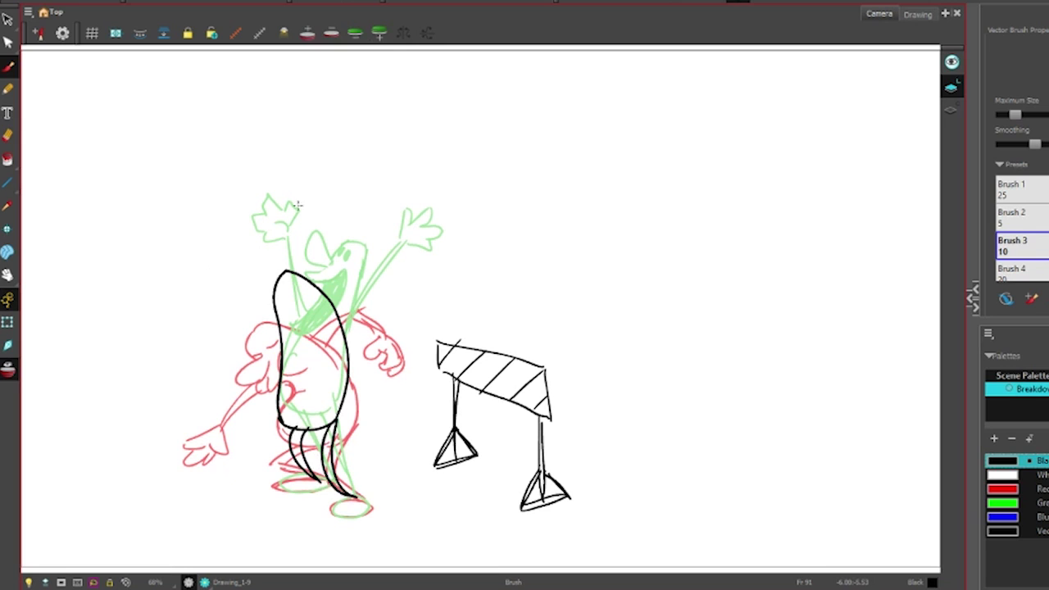
Draw both outstretched arms with hands on the breakdown pose, halfway between the onion-skinned arms.
{"action": "mouse_move", "coordinate": [280, 334]}
{"action": "left_mouse_down"}
{"action": "mouse_move", "coordinate": [199, 308]}
{"action": "mouse_move", "coordinate": [218, 315]}
{"action": "left_mouse_up"}
{"action": "left_click_drag", "start_coordinate": [349, 331], "coordinate": [423, 297]}
{"action": "mouse_move", "coordinate": [415, 300]}
{"action": "left_mouse_down"}
{"action": "mouse_move", "coordinate": [453, 288]}
{"action": "mouse_move", "coordinate": [430, 313]}
{"action": "left_mouse_up"}
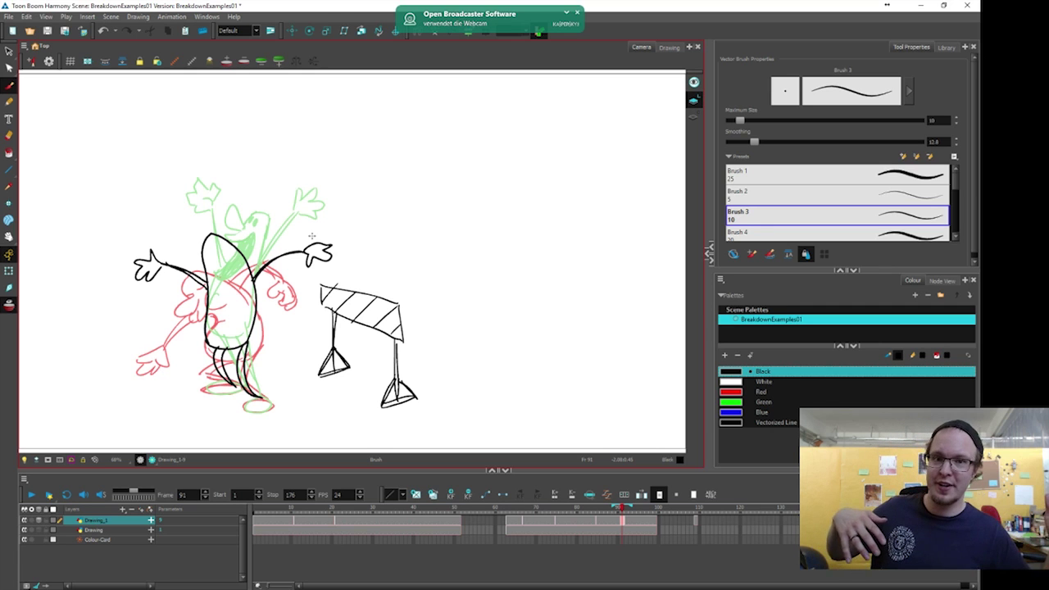
Delete the breakdown sketch and draw an outward-bulging arc from the landing pose's nose to the cheering pose's nose.
{"action": "key", "text": "alt+s"}
{"action": "key", "text": "alt+b"}
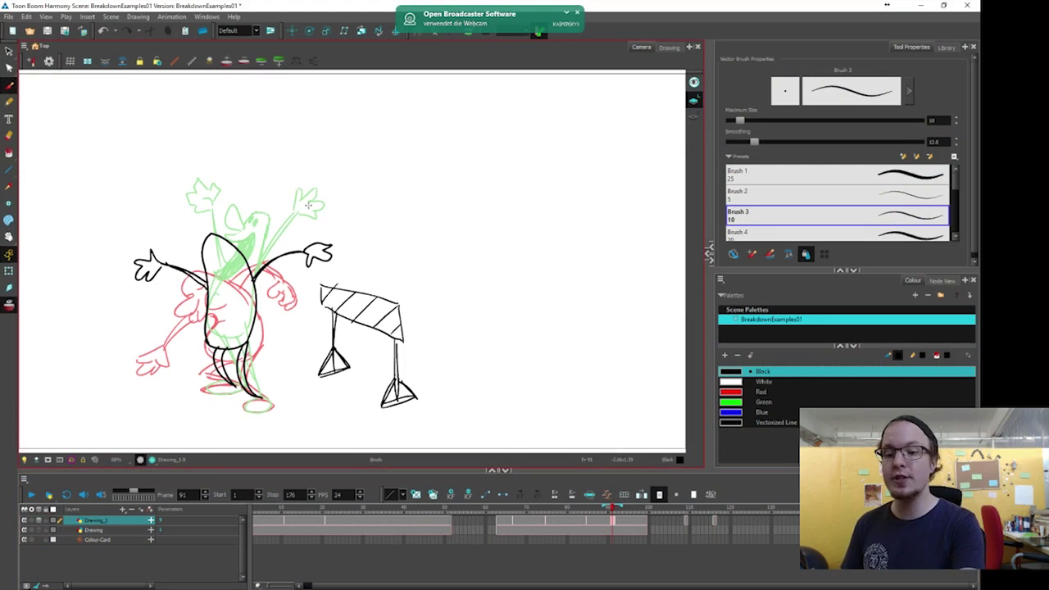
{"action": "mouse_move", "coordinate": [293, 192]}
{"action": "left_mouse_down"}
{"action": "mouse_move", "coordinate": [103, 323]}
{"action": "mouse_move", "coordinate": [274, 354]}
{"action": "mouse_move", "coordinate": [351, 244]}
{"action": "mouse_move", "coordinate": [332, 199]}
{"action": "left_mouse_up"}
{"action": "key", "text": "Delete"}
{"action": "key", "text": "alt+b"}
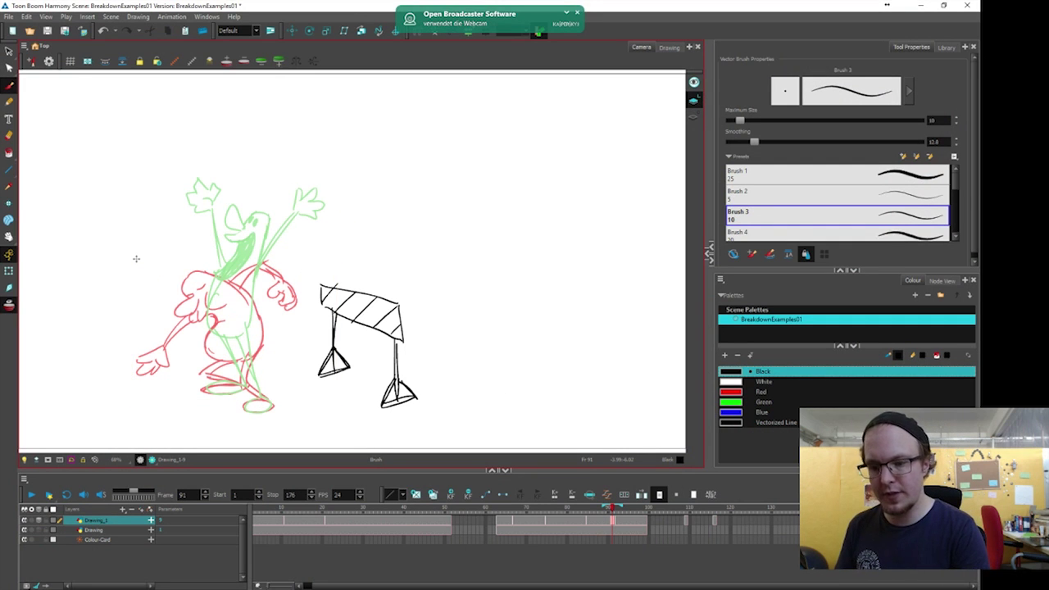
{"action": "mouse_move", "coordinate": [173, 312]}
{"action": "left_mouse_down"}
{"action": "mouse_move", "coordinate": [163, 253]}
{"action": "mouse_move", "coordinate": [200, 208]}
{"action": "mouse_move", "coordinate": [236, 198]}
{"action": "left_mouse_up"}
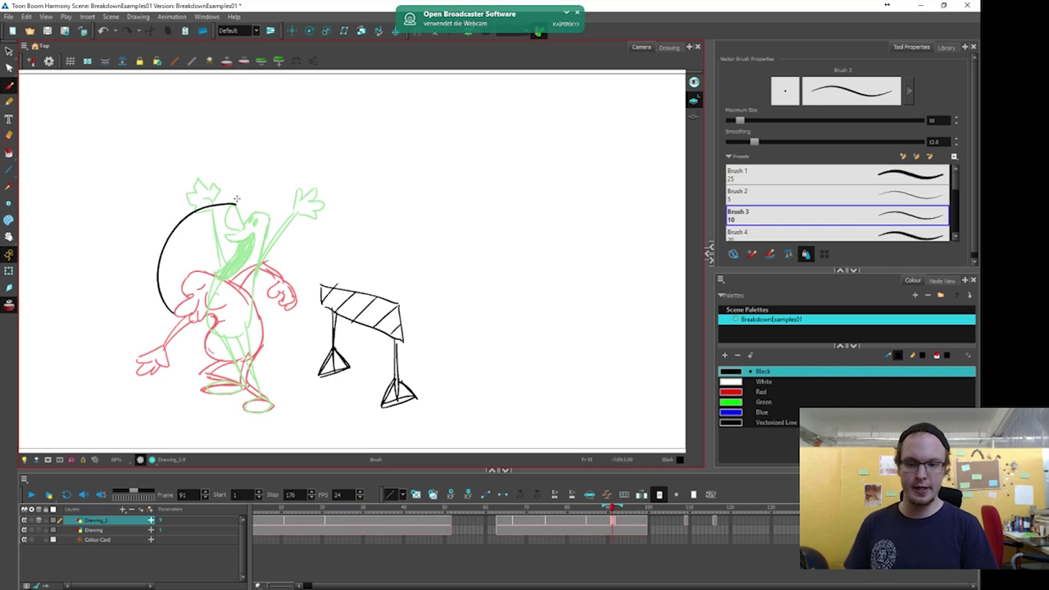
On frame 116, write "ARC" and draw an upward-bulging arc with a downward-bulging arc beside it.
{"action": "left_click", "coordinate": [716, 508]}
{"action": "mouse_move", "coordinate": [115, 148]}
{"action": "left_mouse_down"}
{"action": "mouse_move", "coordinate": [145, 141]}
{"action": "mouse_move", "coordinate": [146, 127]}
{"action": "mouse_move", "coordinate": [152, 142]}
{"action": "left_mouse_up"}
{"action": "left_click_drag", "start_coordinate": [154, 109], "coordinate": [179, 141]}
{"action": "mouse_move", "coordinate": [208, 104]}
{"action": "left_mouse_down"}
{"action": "mouse_move", "coordinate": [191, 131]}
{"action": "mouse_move", "coordinate": [215, 138]}
{"action": "left_mouse_up"}
{"action": "mouse_move", "coordinate": [223, 204]}
{"action": "left_mouse_down"}
{"action": "mouse_move", "coordinate": [369, 151]}
{"action": "mouse_move", "coordinate": [427, 195]}
{"action": "left_mouse_up"}
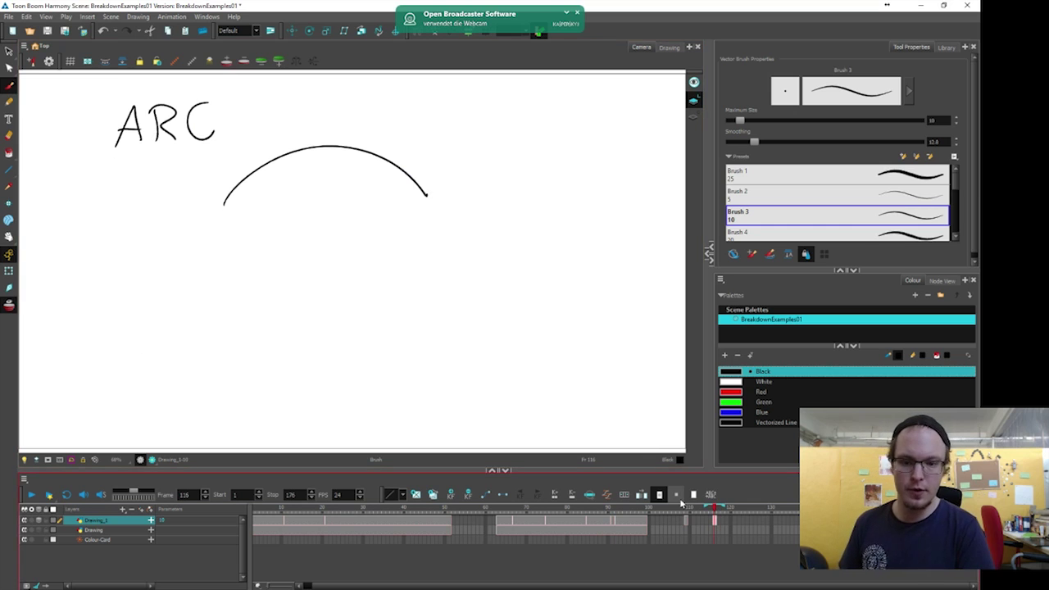
{"action": "mouse_move", "coordinate": [448, 143]}
{"action": "left_mouse_down"}
{"action": "mouse_move", "coordinate": [527, 214]}
{"action": "mouse_move", "coordinate": [673, 141]}
{"action": "left_mouse_up"}
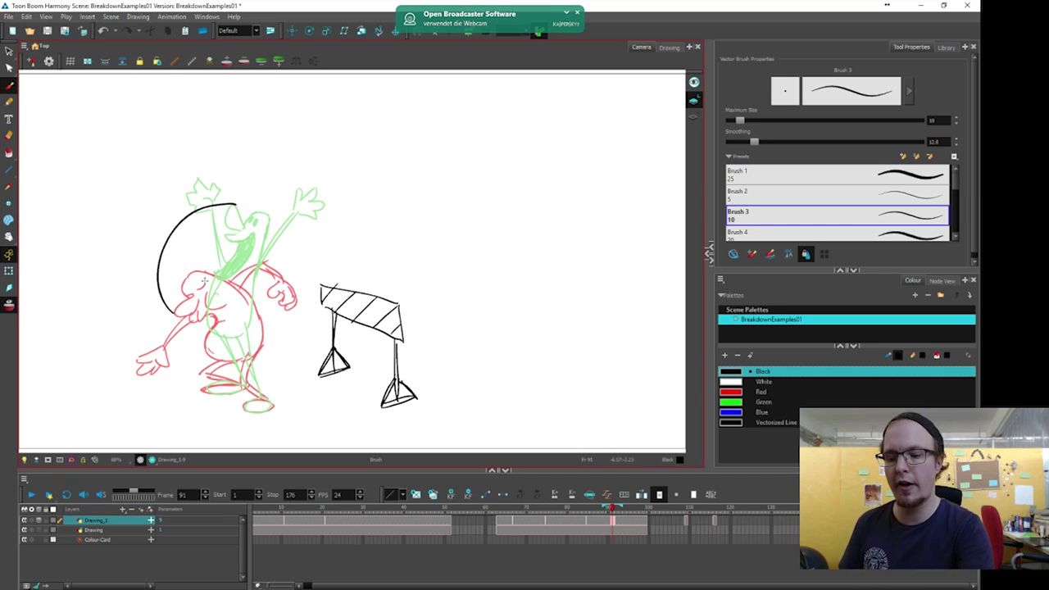
On frame 91, draw a straight line between the two poses' heads and a second arc with an arrowhead outside the first.
{"action": "left_click_drag", "start_coordinate": [200, 305], "coordinate": [253, 213]}
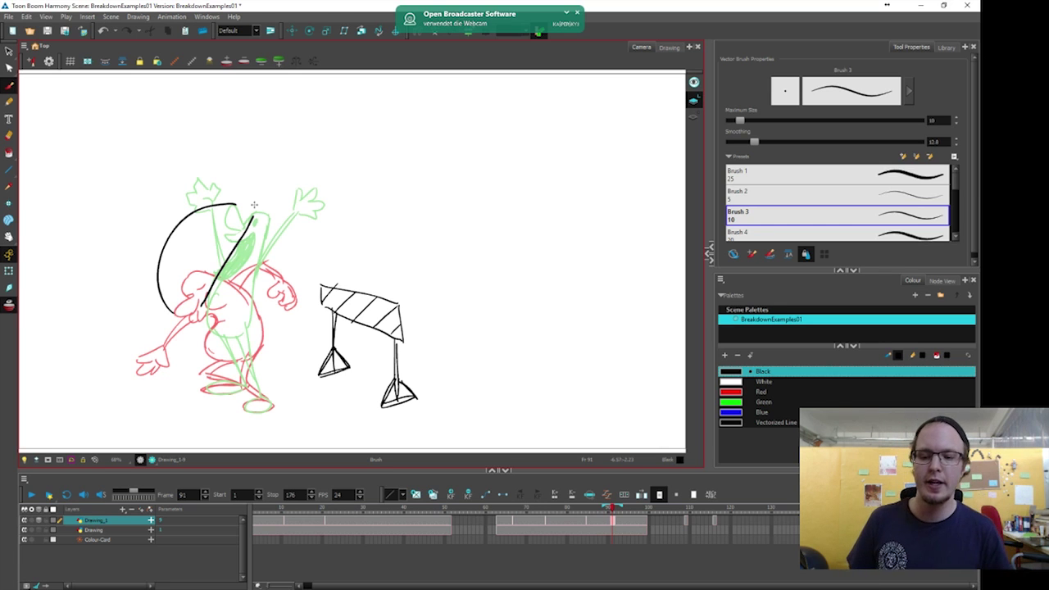
{"action": "key", "text": "alt+s"}
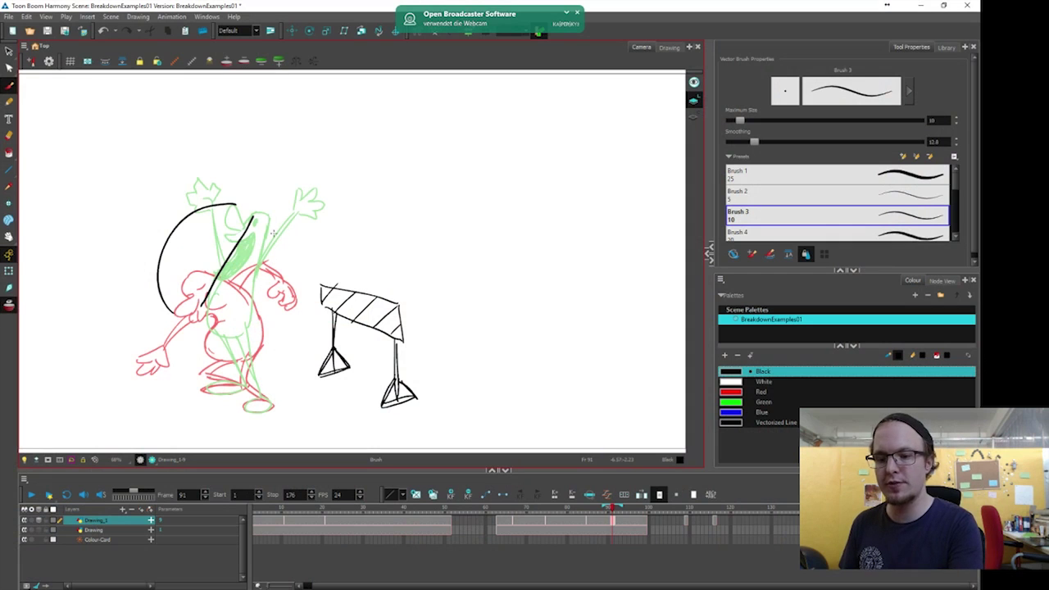
{"action": "mouse_move", "coordinate": [170, 315]}
{"action": "left_mouse_down"}
{"action": "mouse_move", "coordinate": [151, 289]}
{"action": "mouse_move", "coordinate": [178, 207]}
{"action": "mouse_move", "coordinate": [228, 199]}
{"action": "left_mouse_up"}
{"action": "left_click_drag", "start_coordinate": [205, 190], "coordinate": [251, 209]}
Clear the path sketches from frame 91 and try out fresh motion paths from the landing head to the cheering head.
{"action": "key", "text": "s"}
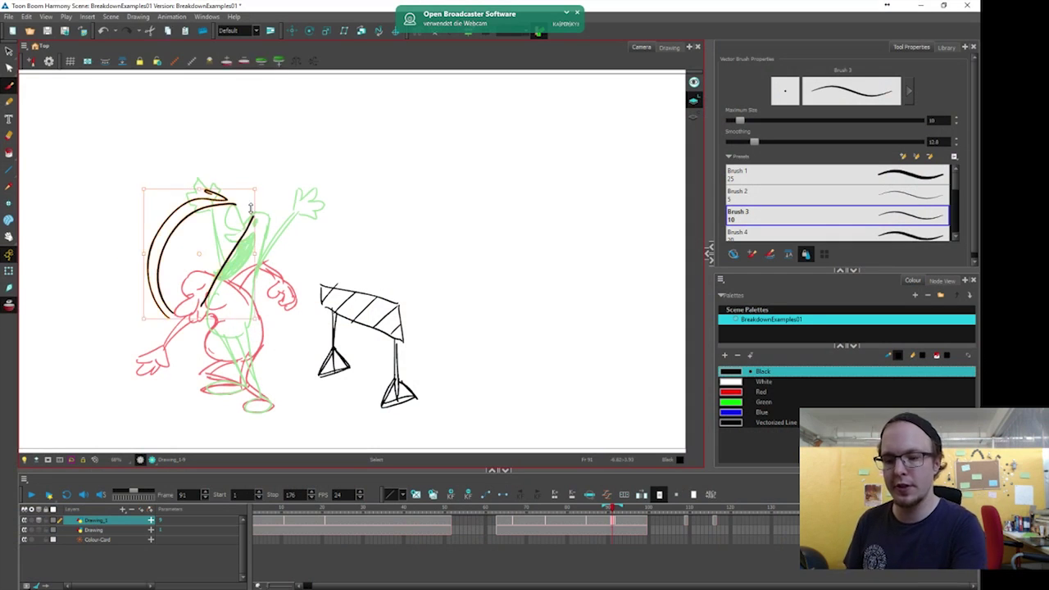
{"action": "key", "text": "Delete"}
{"action": "key", "text": "alt+b"}
{"action": "mouse_move", "coordinate": [194, 292]}
{"action": "left_mouse_down"}
{"action": "mouse_move", "coordinate": [220, 322]}
{"action": "mouse_move", "coordinate": [256, 301]}
{"action": "mouse_move", "coordinate": [266, 204]}
{"action": "left_mouse_up"}
{"action": "key", "text": "ctrl+z"}
{"action": "mouse_move", "coordinate": [194, 287]}
{"action": "left_mouse_down"}
{"action": "mouse_move", "coordinate": [221, 324]}
{"action": "mouse_move", "coordinate": [259, 209]}
{"action": "left_mouse_up"}
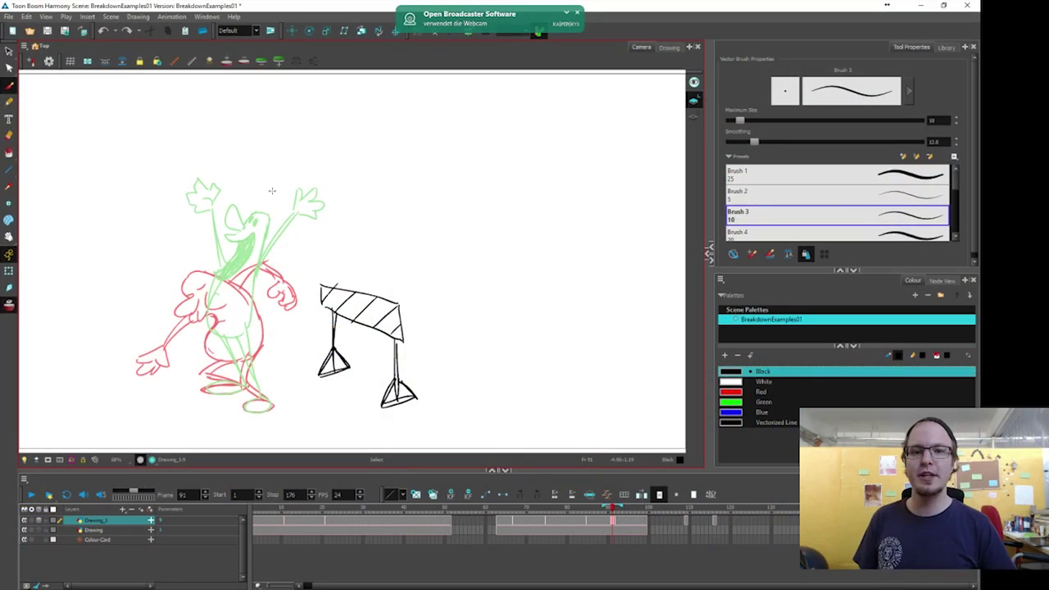
{"action": "mouse_move", "coordinate": [196, 288]}
{"action": "left_mouse_down"}
{"action": "mouse_move", "coordinate": [210, 327]}
{"action": "mouse_move", "coordinate": [237, 292]}
{"action": "mouse_move", "coordinate": [259, 193]}
{"action": "left_mouse_up"}
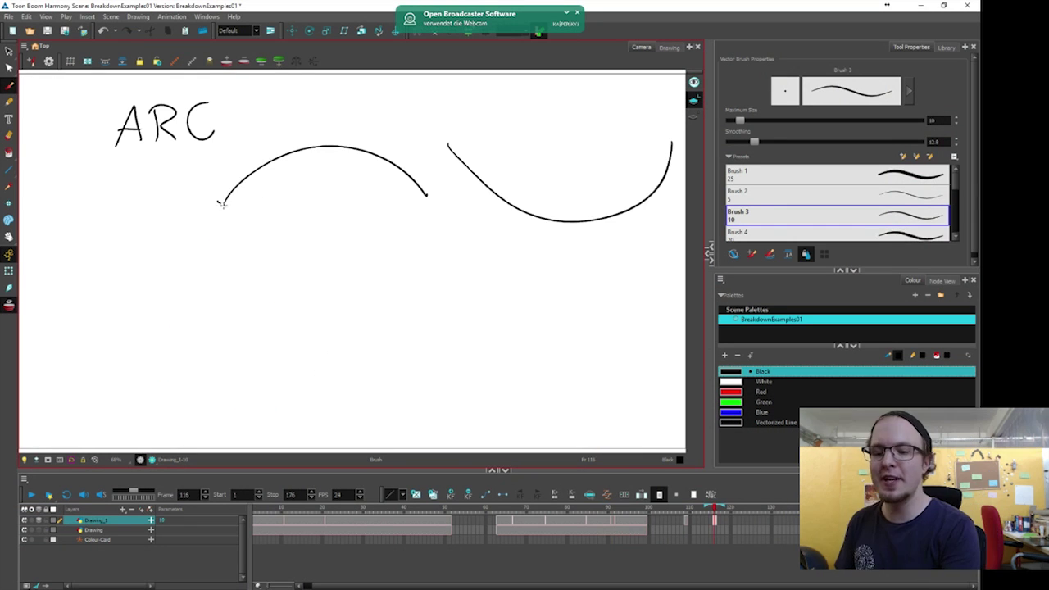
Mark both ends of the upward-bulging and downward-bulging arcs with short crossing ticks.
{"action": "left_click_drag", "start_coordinate": [219, 201], "coordinate": [231, 210]}
{"action": "left_click_drag", "start_coordinate": [436, 188], "coordinate": [421, 197]}
{"action": "left_click_drag", "start_coordinate": [458, 137], "coordinate": [443, 146]}
{"action": "left_click_drag", "start_coordinate": [663, 134], "coordinate": [678, 141]}
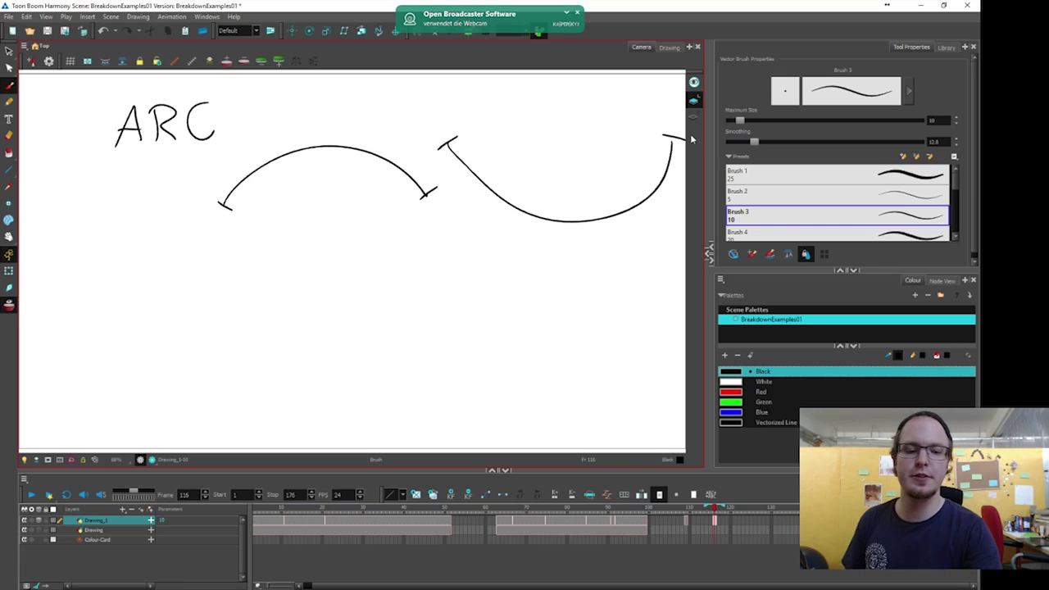
Below the arcs, draw a straight line and an S-shaped curve, marking the ends of each with short ticks.
{"action": "mouse_move", "coordinate": [277, 246]}
{"action": "left_mouse_down"}
{"action": "mouse_move", "coordinate": [277, 278]}
{"action": "mouse_move", "coordinate": [435, 266]}
{"action": "mouse_move", "coordinate": [434, 281]}
{"action": "left_mouse_up"}
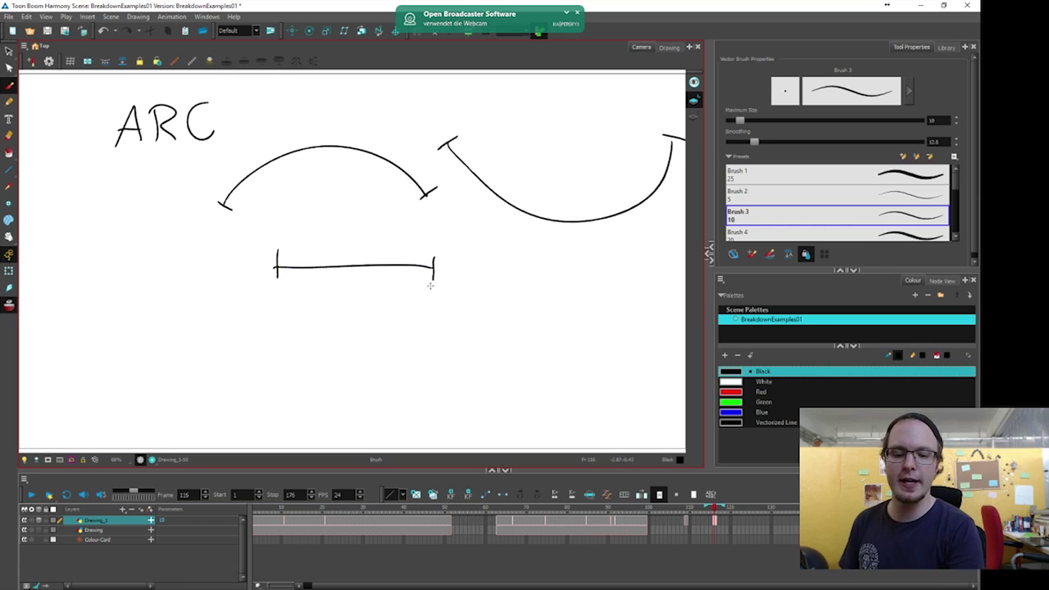
{"action": "left_click_drag", "start_coordinate": [267, 336], "coordinate": [467, 326]}
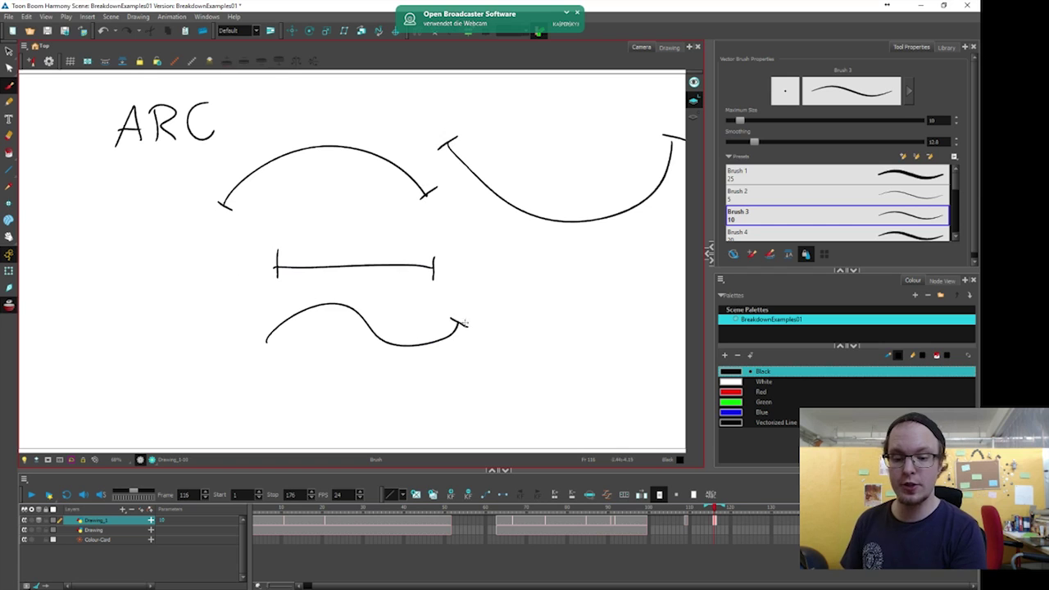
{"action": "left_click_drag", "start_coordinate": [257, 332], "coordinate": [276, 345]}
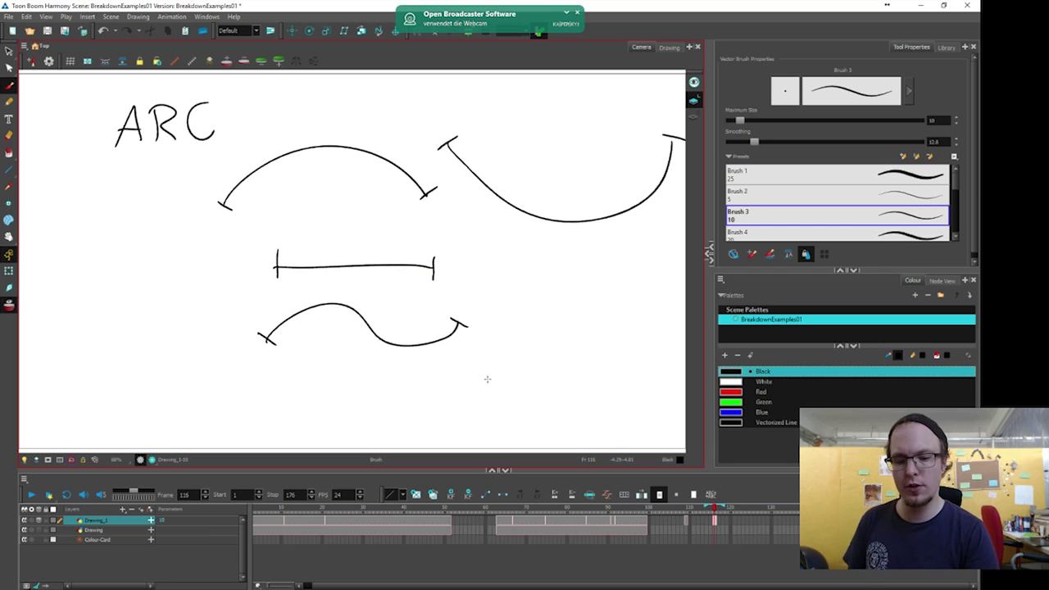
{"action": "mouse_move", "coordinate": [491, 359]}
{"action": "left_mouse_down"}
{"action": "mouse_move", "coordinate": [506, 397]}
{"action": "mouse_move", "coordinate": [627, 256]}
{"action": "mouse_move", "coordinate": [500, 358]}
{"action": "left_mouse_up"}
{"action": "left_click_drag", "start_coordinate": [619, 256], "coordinate": [630, 272]}
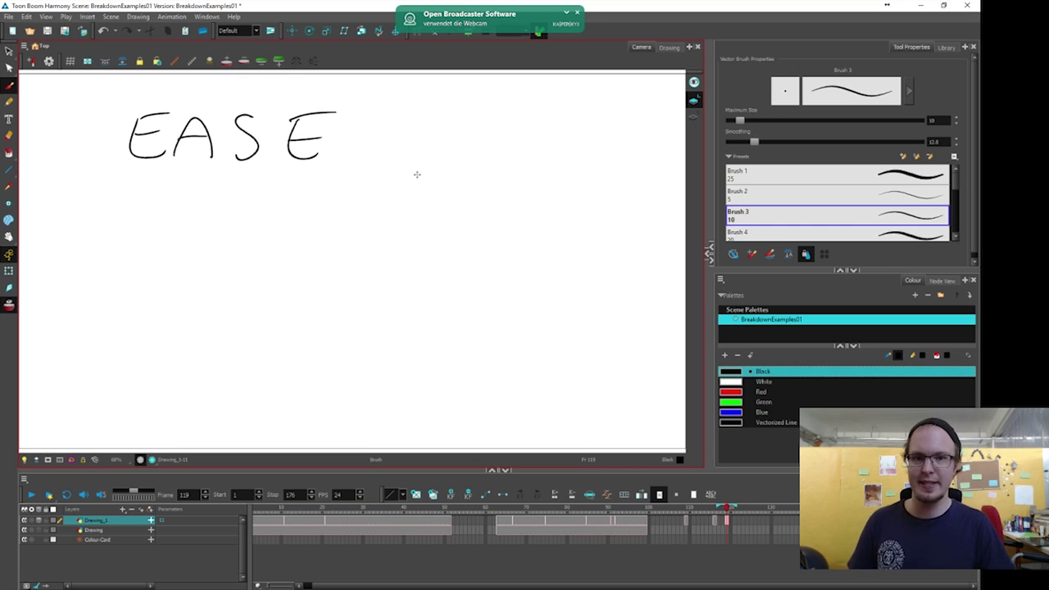
Under the EASE heading on frame 119, draw two circles with a third midway between them, and single out each by selecting it.
{"action": "left_click_drag", "start_coordinate": [275, 189], "coordinate": [270, 190]}
{"action": "mouse_move", "coordinate": [446, 185]}
{"action": "left_mouse_down"}
{"action": "mouse_move", "coordinate": [435, 217]}
{"action": "mouse_move", "coordinate": [464, 191]}
{"action": "mouse_move", "coordinate": [458, 218]}
{"action": "mouse_move", "coordinate": [472, 188]}
{"action": "left_mouse_up"}
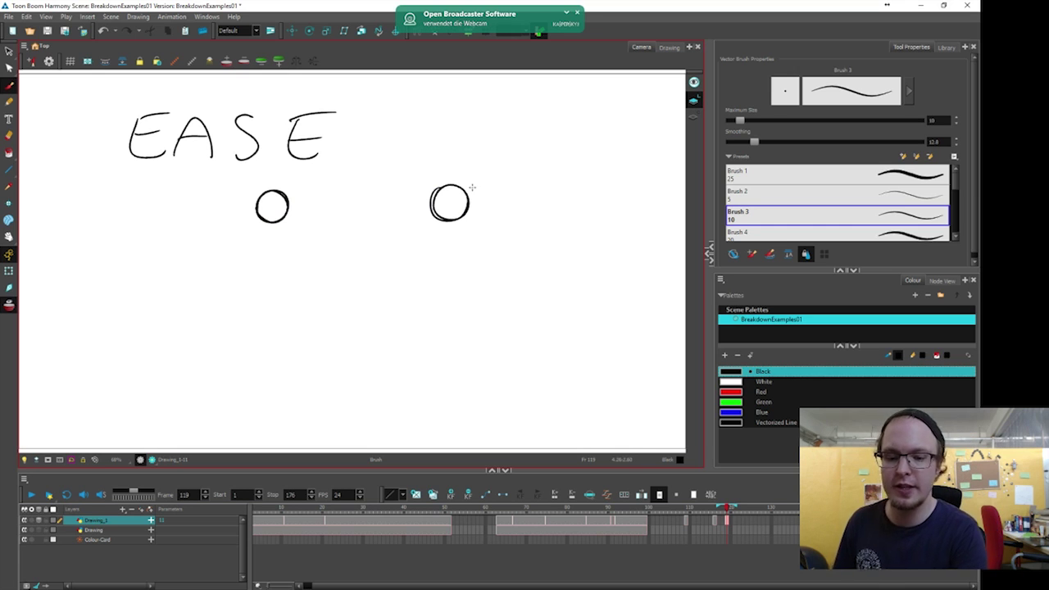
{"action": "left_click_drag", "start_coordinate": [355, 190], "coordinate": [375, 216]}
{"action": "key", "text": "s"}
{"action": "left_click", "coordinate": [359, 221]}
{"action": "left_click", "coordinate": [283, 192]}
{"action": "left_click", "coordinate": [458, 218]}
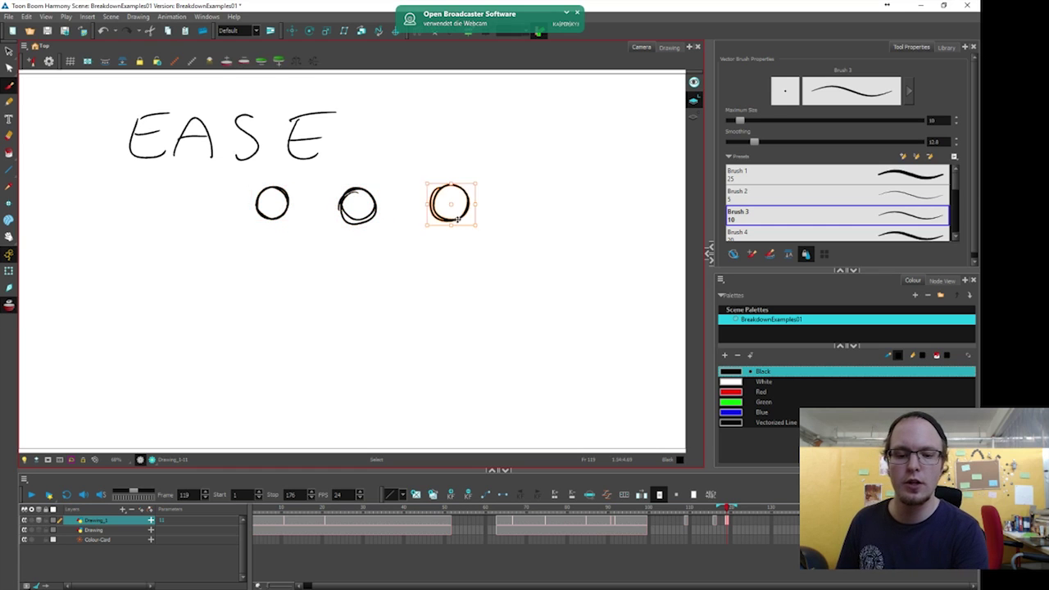
{"action": "key", "text": "alt+b"}
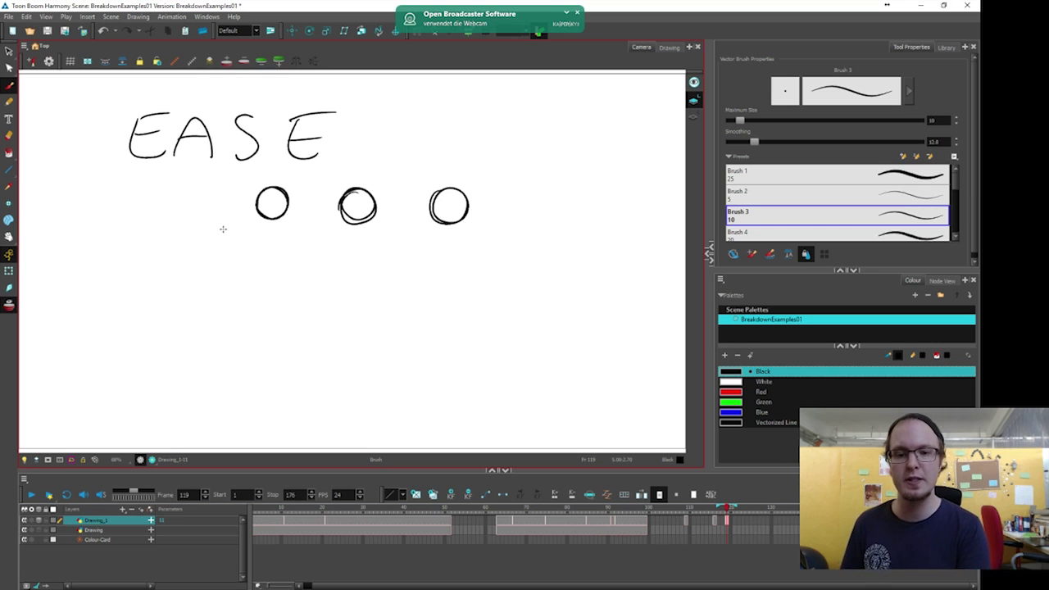
Draw a second row labelled "EASE IN", with two circles close together at the start and one far away at the end.
{"action": "left_click_drag", "start_coordinate": [271, 252], "coordinate": [273, 252]}
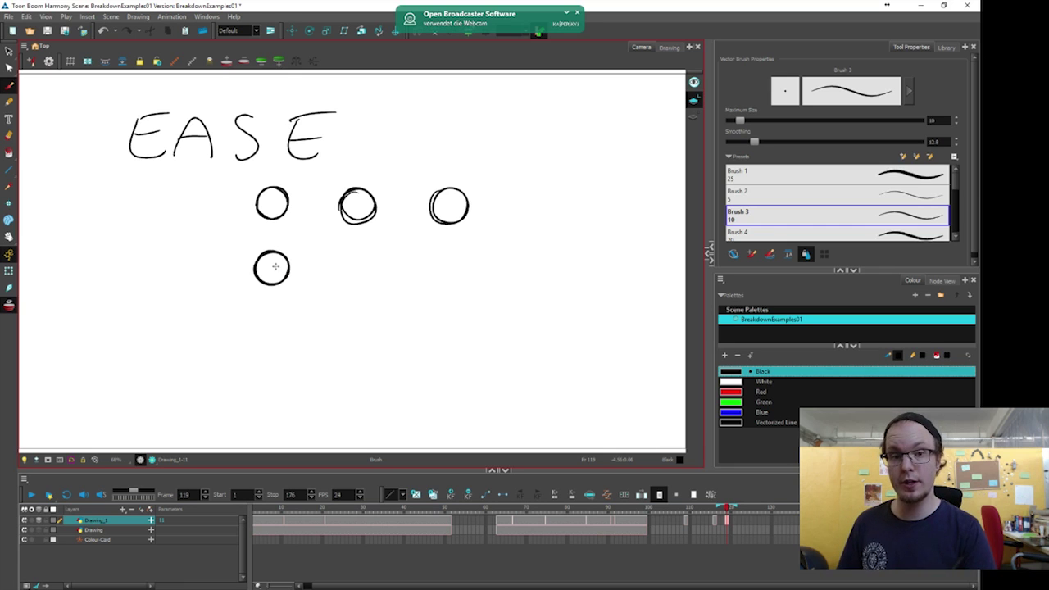
{"action": "mouse_move", "coordinate": [315, 253]}
{"action": "left_mouse_down"}
{"action": "mouse_move", "coordinate": [313, 284]}
{"action": "mouse_move", "coordinate": [326, 262]}
{"action": "left_mouse_up"}
{"action": "mouse_move", "coordinate": [429, 262]}
{"action": "left_mouse_down"}
{"action": "mouse_move", "coordinate": [470, 263]}
{"action": "mouse_move", "coordinate": [450, 246]}
{"action": "left_mouse_up"}
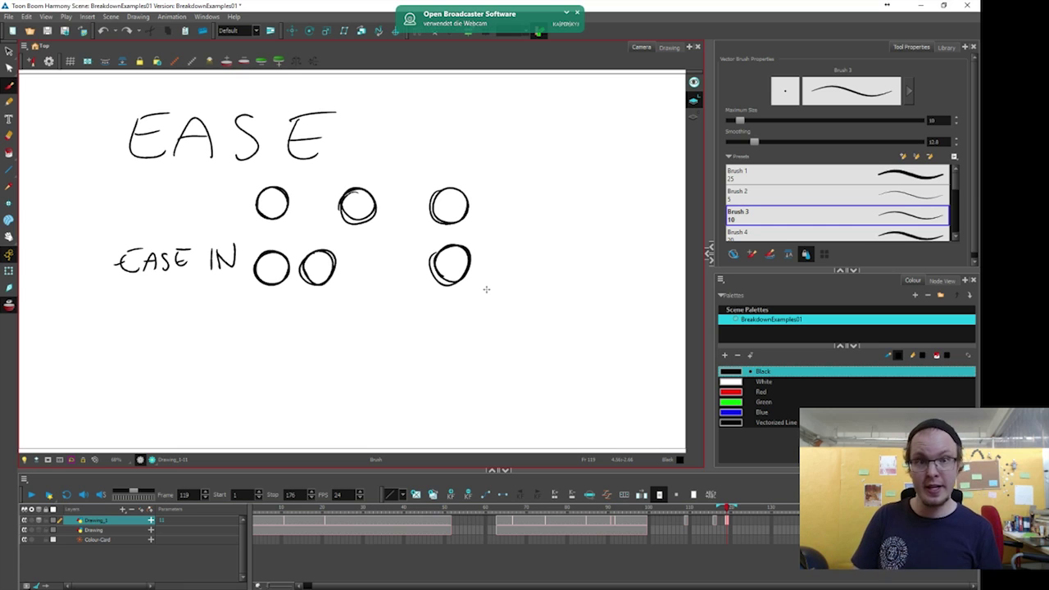
Add a row labelled "OUT" with two circles clustered at the end, and below it a row of five circles paired at both ends.
{"action": "left_click_drag", "start_coordinate": [194, 293], "coordinate": [192, 294]}
{"action": "left_click_drag", "start_coordinate": [203, 294], "coordinate": [217, 294]}
{"action": "left_click_drag", "start_coordinate": [217, 297], "coordinate": [237, 297]}
{"action": "left_click_drag", "start_coordinate": [227, 297], "coordinate": [227, 315]}
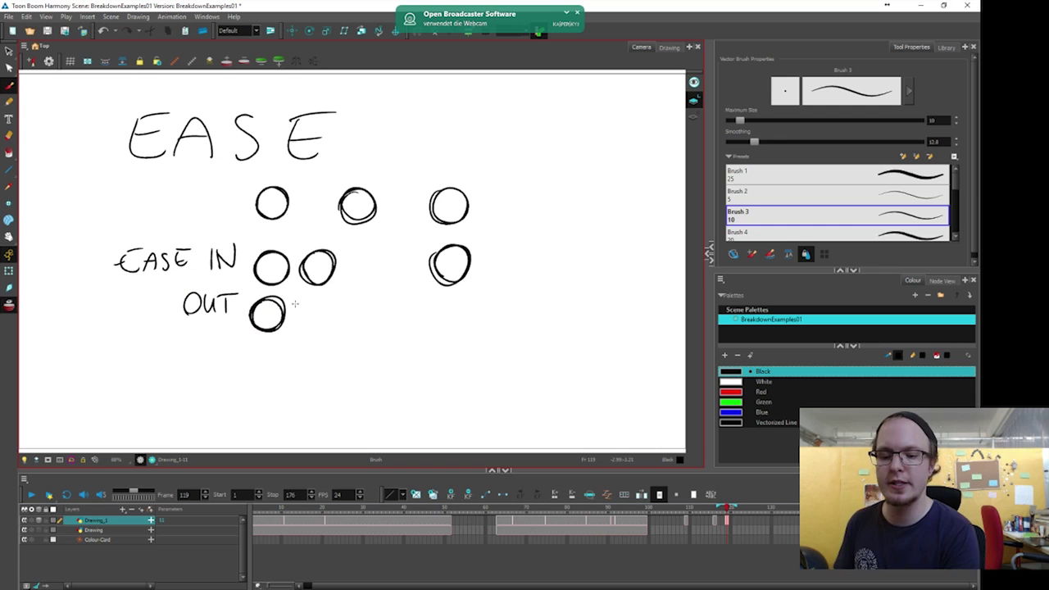
{"action": "left_click_drag", "start_coordinate": [397, 305], "coordinate": [469, 320]}
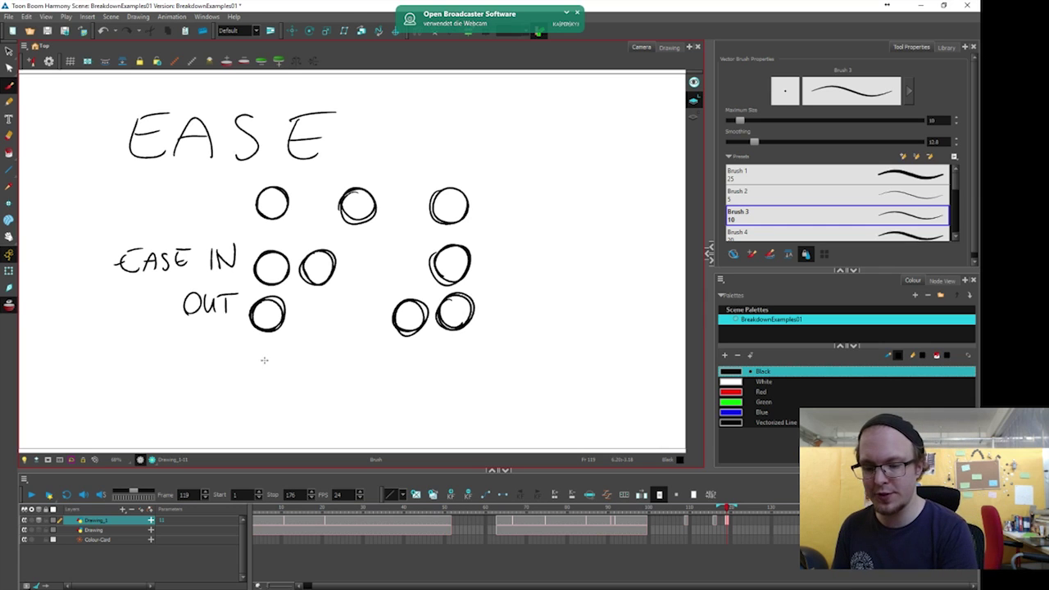
{"action": "mouse_move", "coordinate": [300, 368]}
{"action": "left_mouse_down"}
{"action": "mouse_move", "coordinate": [289, 379]}
{"action": "mouse_move", "coordinate": [366, 354]}
{"action": "left_mouse_up"}
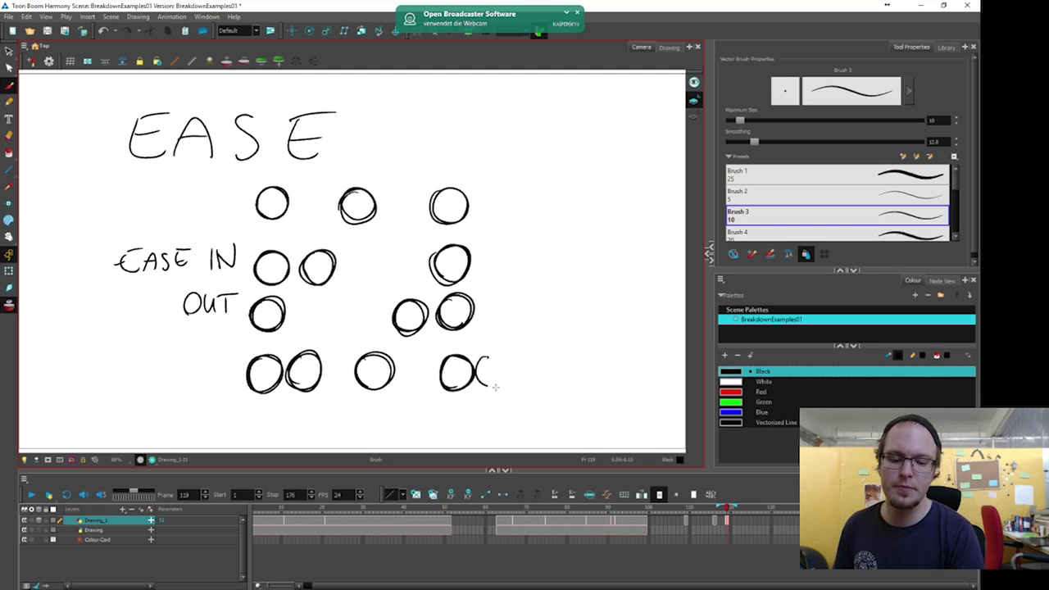
{"action": "left_click_drag", "start_coordinate": [482, 371], "coordinate": [516, 349]}
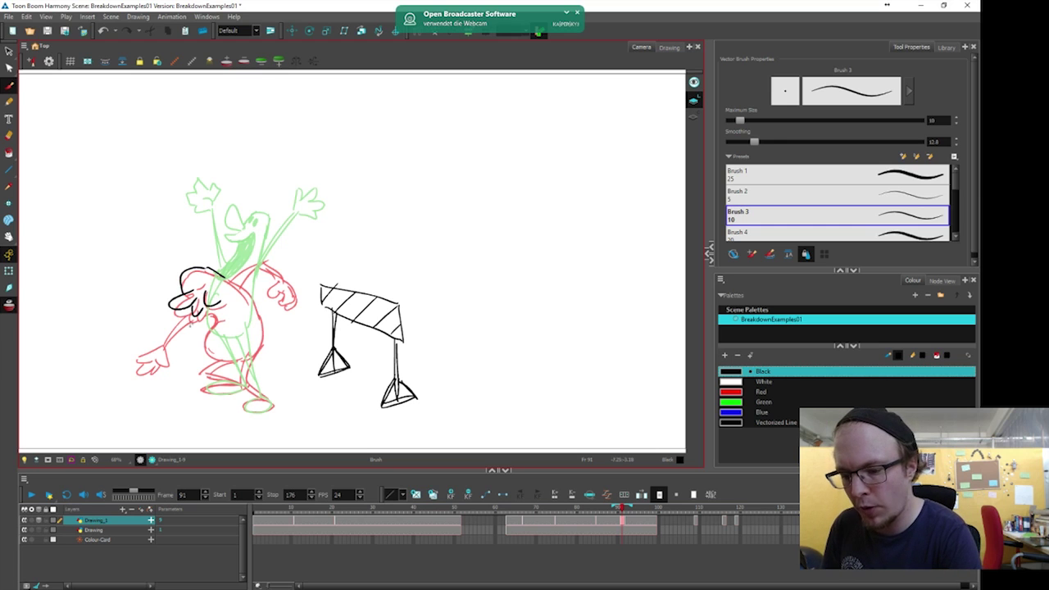
On frame 91, undo the head strokes over the landing pose and sketch the head with an open mouth over the cheering pose.
{"action": "key", "text": "ctrl+z"}
{"action": "key", "text": "ctrl+z"}
{"action": "key", "text": "ctrl+z"}
{"action": "key", "text": "ctrl+z"}
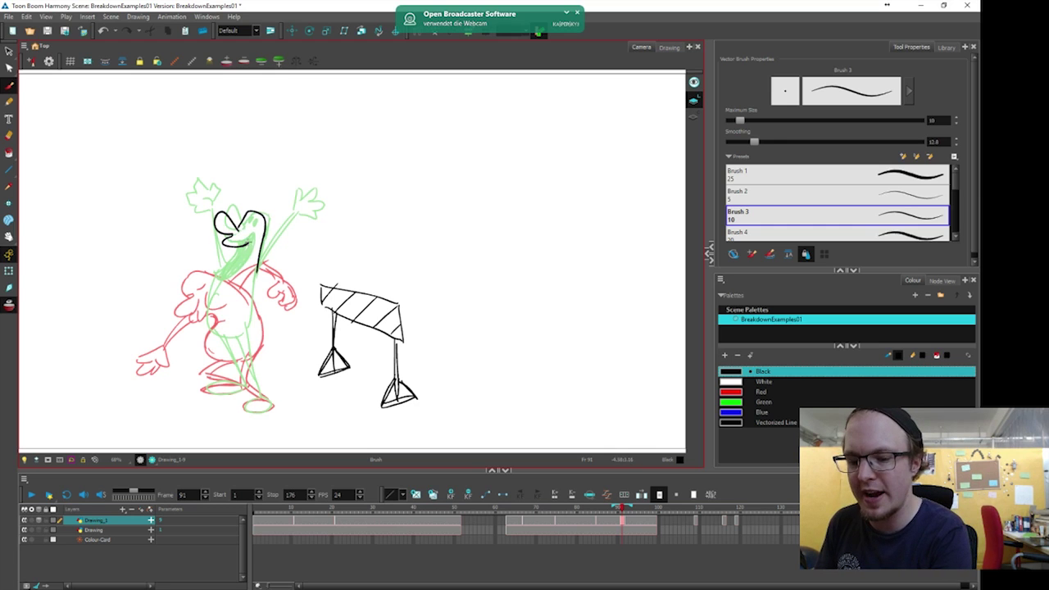
{"action": "left_click_drag", "start_coordinate": [218, 264], "coordinate": [236, 243]}
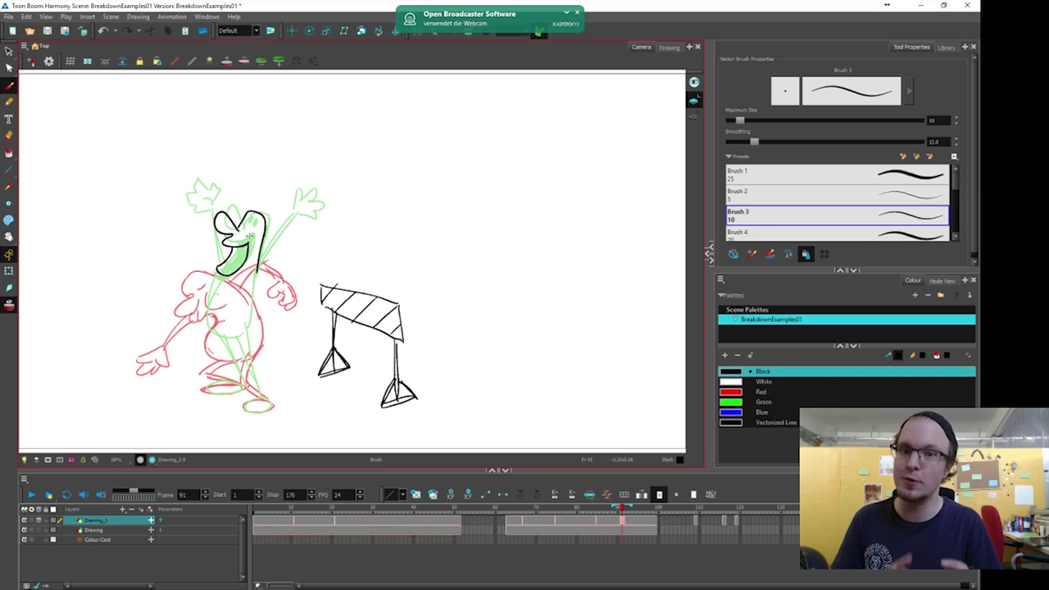
Visit the frames after the EASE drawing, and on frame 91 draw an arrow pointing down at the sketched head.
{"action": "left_click", "coordinate": [742, 522]}
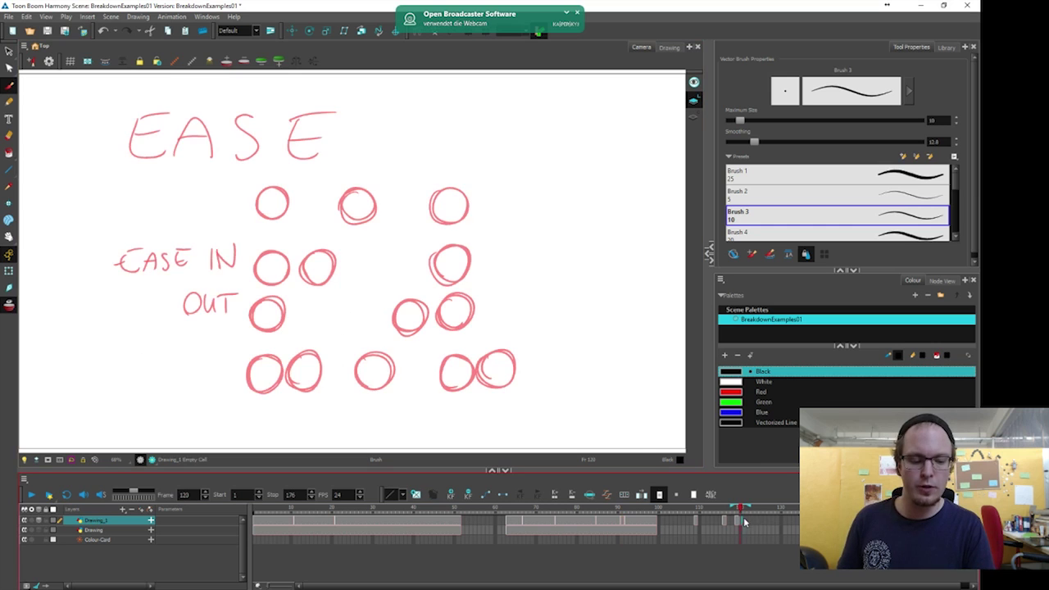
{"action": "left_click", "coordinate": [758, 510]}
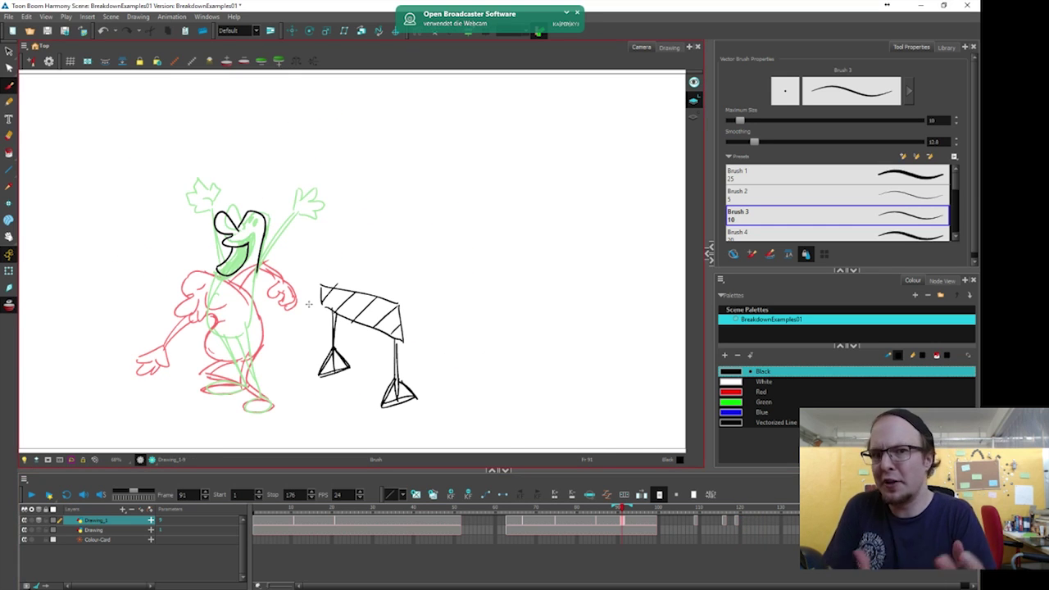
{"action": "left_click_drag", "start_coordinate": [292, 151], "coordinate": [264, 192]}
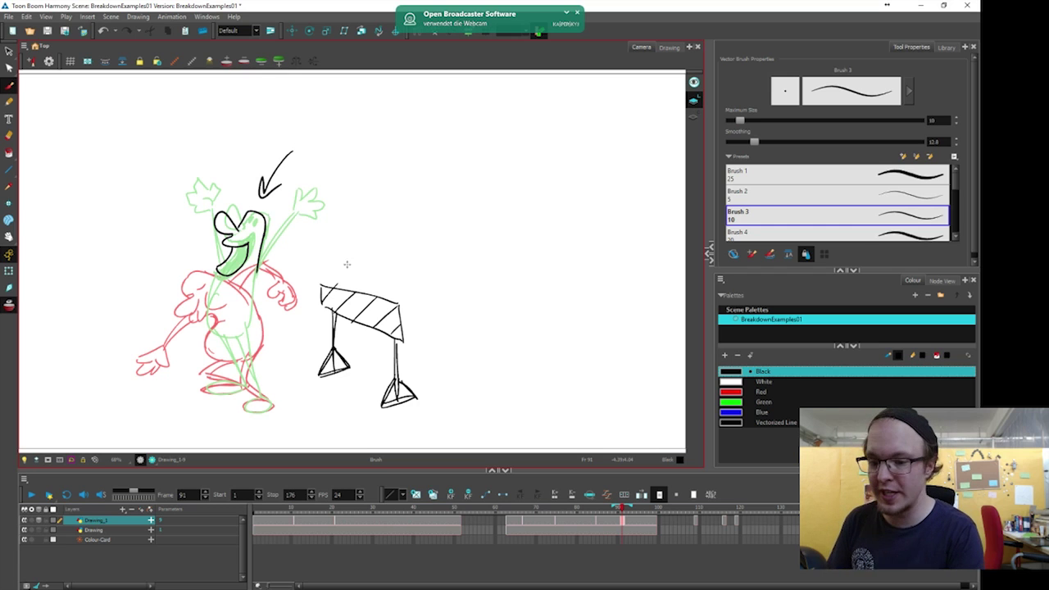
Delete the arrow and the head sketch from the cheering pose, and sketch the head low over the landing pose instead.
{"action": "mouse_move", "coordinate": [276, 138]}
{"action": "left_mouse_down"}
{"action": "mouse_move", "coordinate": [269, 296]}
{"action": "mouse_move", "coordinate": [287, 134]}
{"action": "left_mouse_up"}
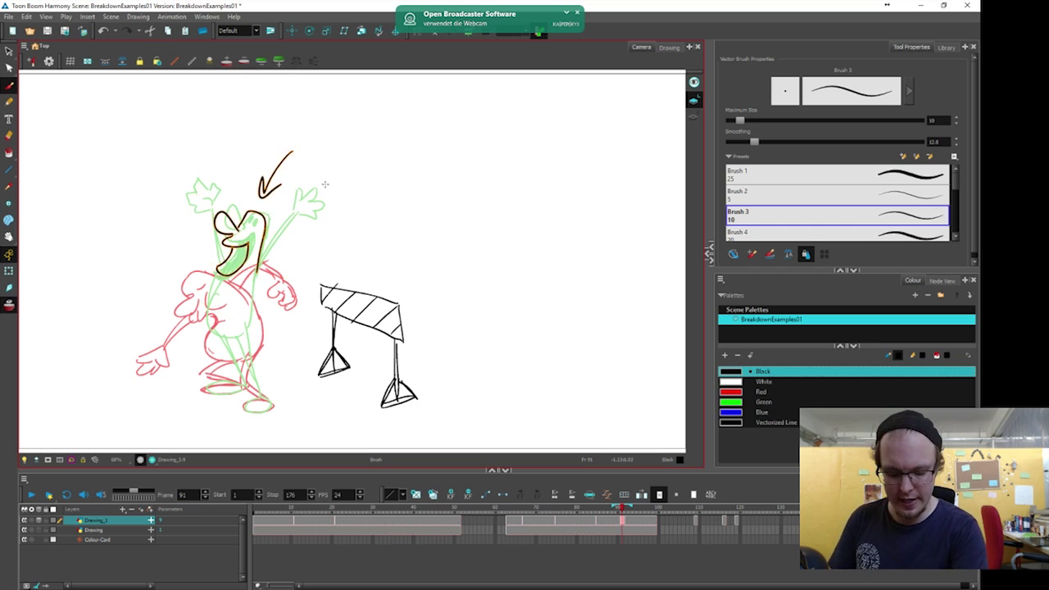
{"action": "key", "text": "Delete"}
{"action": "mouse_move", "coordinate": [190, 286]}
{"action": "left_mouse_down"}
{"action": "mouse_move", "coordinate": [240, 297]}
{"action": "mouse_move", "coordinate": [195, 296]}
{"action": "mouse_move", "coordinate": [193, 310]}
{"action": "mouse_move", "coordinate": [223, 303]}
{"action": "left_mouse_up"}
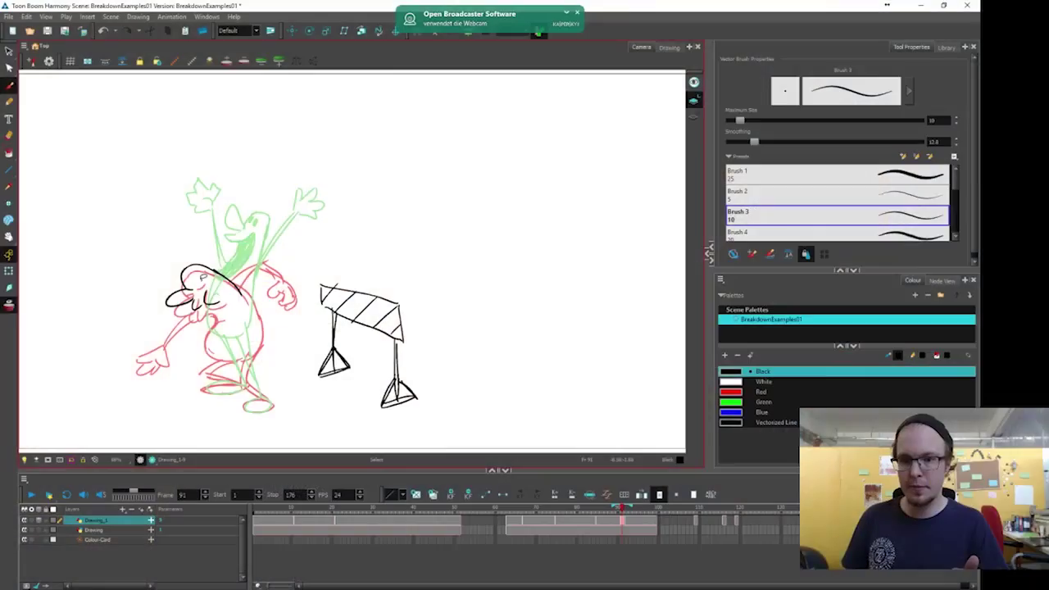
Replace the landing head sketch with a curved path and a head near its upper end, and delete both.
{"action": "key", "text": "Delete"}
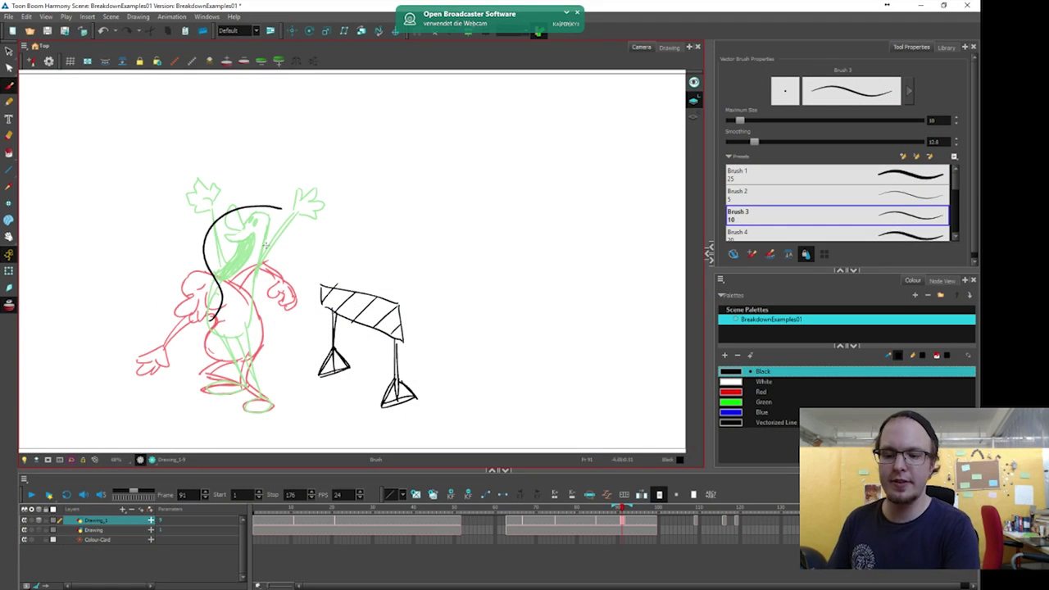
{"action": "mouse_move", "coordinate": [221, 233]}
{"action": "left_mouse_down"}
{"action": "mouse_move", "coordinate": [238, 245]}
{"action": "mouse_move", "coordinate": [227, 233]}
{"action": "mouse_move", "coordinate": [252, 237]}
{"action": "mouse_move", "coordinate": [273, 211]}
{"action": "mouse_move", "coordinate": [272, 226]}
{"action": "left_mouse_up"}
{"action": "mouse_move", "coordinate": [276, 169]}
{"action": "left_mouse_down"}
{"action": "mouse_move", "coordinate": [170, 302]}
{"action": "mouse_move", "coordinate": [267, 325]}
{"action": "mouse_move", "coordinate": [269, 180]}
{"action": "left_mouse_up"}
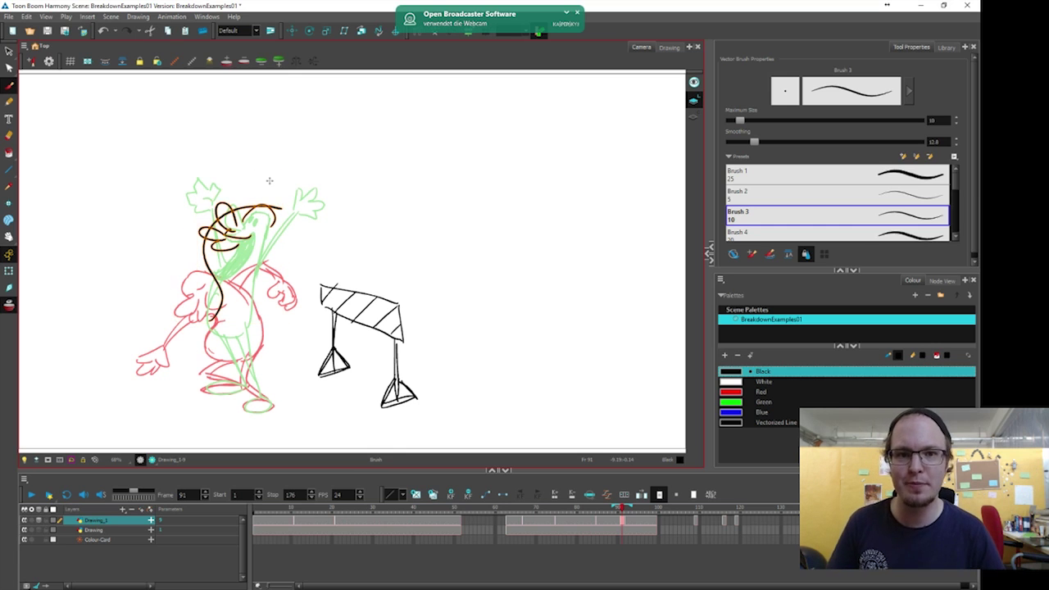
{"action": "mouse_move", "coordinate": [281, 169]}
{"action": "left_mouse_down"}
{"action": "mouse_move", "coordinate": [198, 347]}
{"action": "mouse_move", "coordinate": [291, 220]}
{"action": "left_mouse_up"}
{"action": "key", "text": "Delete"}
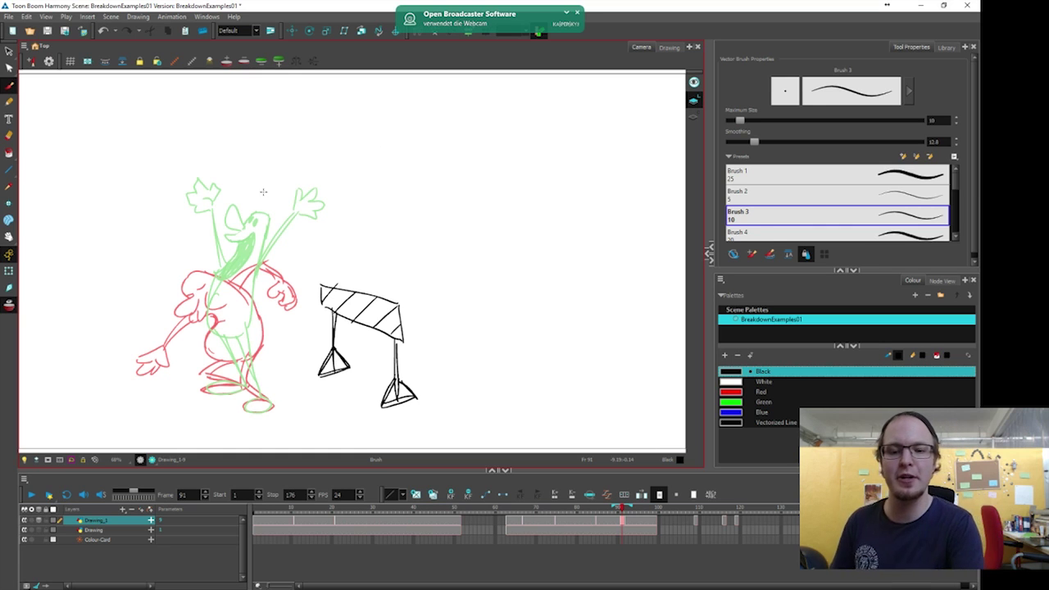
Above the character, draw a row of circles that crowd together at the right end, shift it left and ring the crowded group.
{"action": "mouse_move", "coordinate": [369, 147]}
{"action": "left_mouse_down"}
{"action": "mouse_move", "coordinate": [398, 166]}
{"action": "mouse_move", "coordinate": [371, 145]}
{"action": "left_mouse_up"}
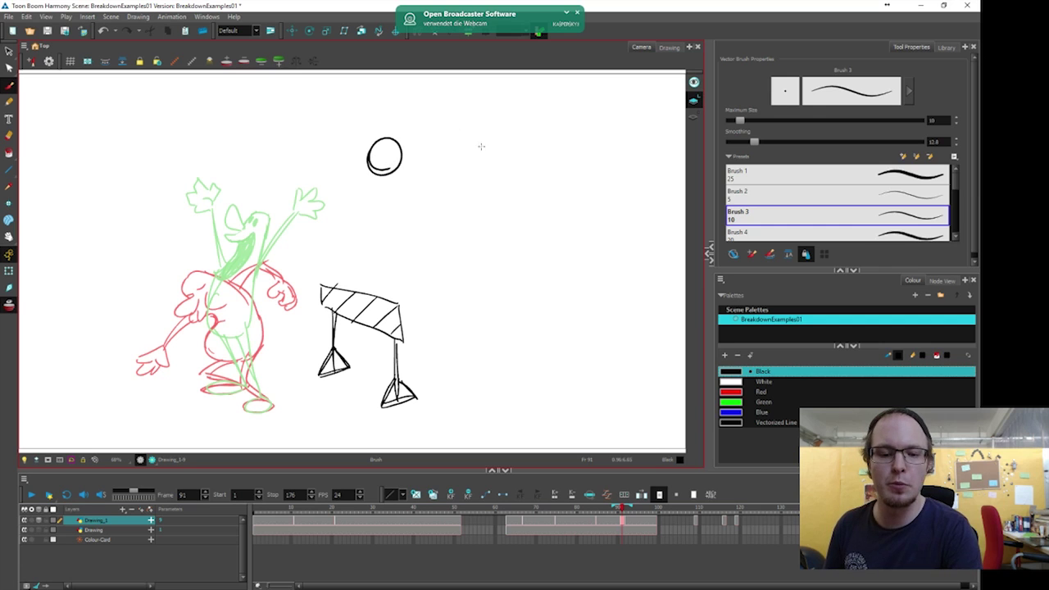
{"action": "mouse_move", "coordinate": [444, 140]}
{"action": "left_mouse_down"}
{"action": "mouse_move", "coordinate": [464, 166]}
{"action": "mouse_move", "coordinate": [441, 165]}
{"action": "left_mouse_up"}
{"action": "left_click_drag", "start_coordinate": [525, 142], "coordinate": [526, 160]}
{"action": "mouse_move", "coordinate": [567, 119]}
{"action": "left_mouse_down"}
{"action": "mouse_move", "coordinate": [374, 105]}
{"action": "mouse_move", "coordinate": [565, 159]}
{"action": "left_mouse_up"}
{"action": "left_click_drag", "start_coordinate": [470, 156], "coordinate": [277, 158]}
{"action": "key", "text": "alt+b"}
{"action": "mouse_move", "coordinate": [393, 138]}
{"action": "left_mouse_down"}
{"action": "mouse_move", "coordinate": [382, 156]}
{"action": "mouse_move", "coordinate": [395, 136]}
{"action": "mouse_move", "coordinate": [480, 136]}
{"action": "mouse_move", "coordinate": [467, 132]}
{"action": "mouse_move", "coordinate": [504, 164]}
{"action": "mouse_move", "coordinate": [429, 110]}
{"action": "left_mouse_up"}
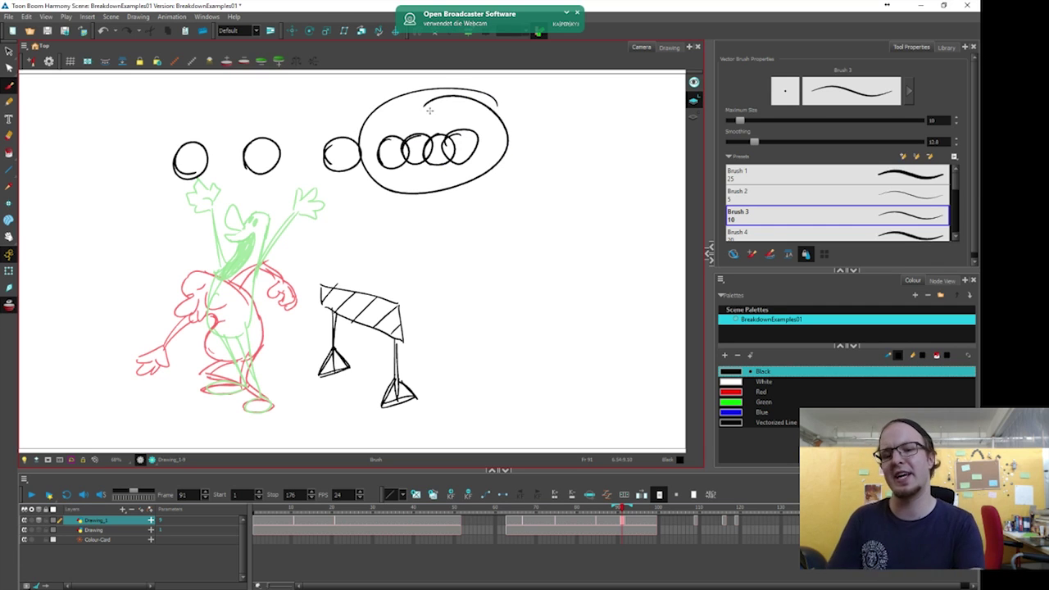
Draw a second row of circles below the first, with wide gaps at the start and overlapping circles at the end.
{"action": "left_click_drag", "start_coordinate": [181, 200], "coordinate": [249, 223]}
{"action": "key", "text": "ctrl+z"}
{"action": "key", "text": "alt+b"}
{"action": "mouse_move", "coordinate": [313, 197]}
{"action": "left_mouse_down"}
{"action": "mouse_move", "coordinate": [336, 220]}
{"action": "mouse_move", "coordinate": [313, 193]}
{"action": "left_mouse_up"}
{"action": "mouse_move", "coordinate": [406, 184]}
{"action": "left_mouse_down"}
{"action": "mouse_move", "coordinate": [391, 206]}
{"action": "mouse_move", "coordinate": [409, 183]}
{"action": "mouse_move", "coordinate": [433, 200]}
{"action": "mouse_move", "coordinate": [459, 182]}
{"action": "mouse_move", "coordinate": [456, 203]}
{"action": "mouse_move", "coordinate": [490, 176]}
{"action": "left_mouse_up"}
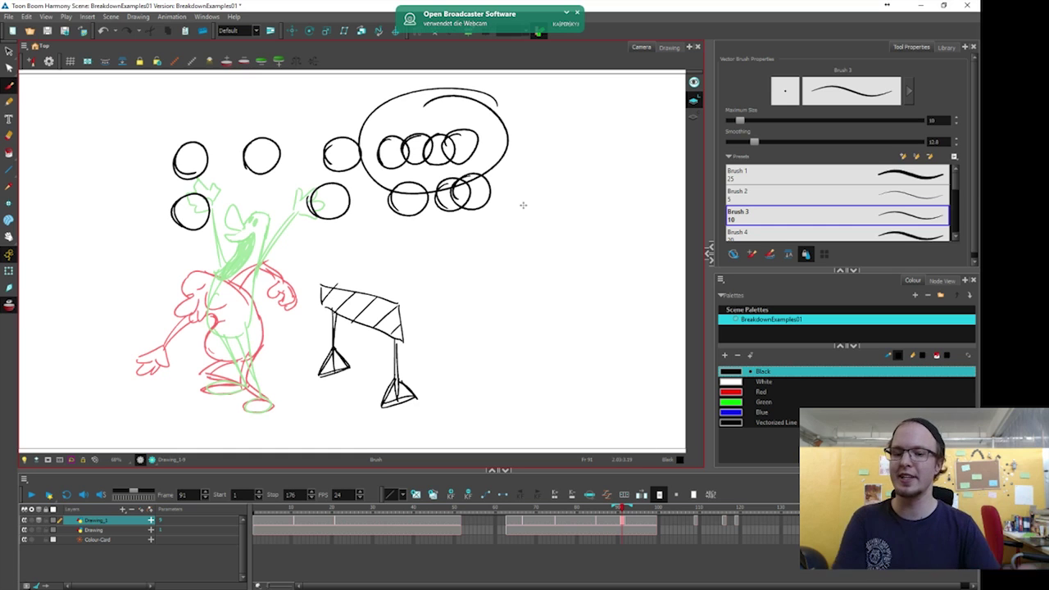
Delete both rows of spacing circles and the ring around them from frame 91.
{"action": "key", "text": "alt+s"}
{"action": "mouse_move", "coordinate": [560, 164]}
{"action": "left_mouse_down"}
{"action": "mouse_move", "coordinate": [381, 77]}
{"action": "mouse_move", "coordinate": [105, 256]}
{"action": "mouse_move", "coordinate": [521, 217]}
{"action": "mouse_move", "coordinate": [587, 152]}
{"action": "mouse_move", "coordinate": [439, 84]}
{"action": "mouse_move", "coordinate": [400, 85]}
{"action": "left_mouse_up"}
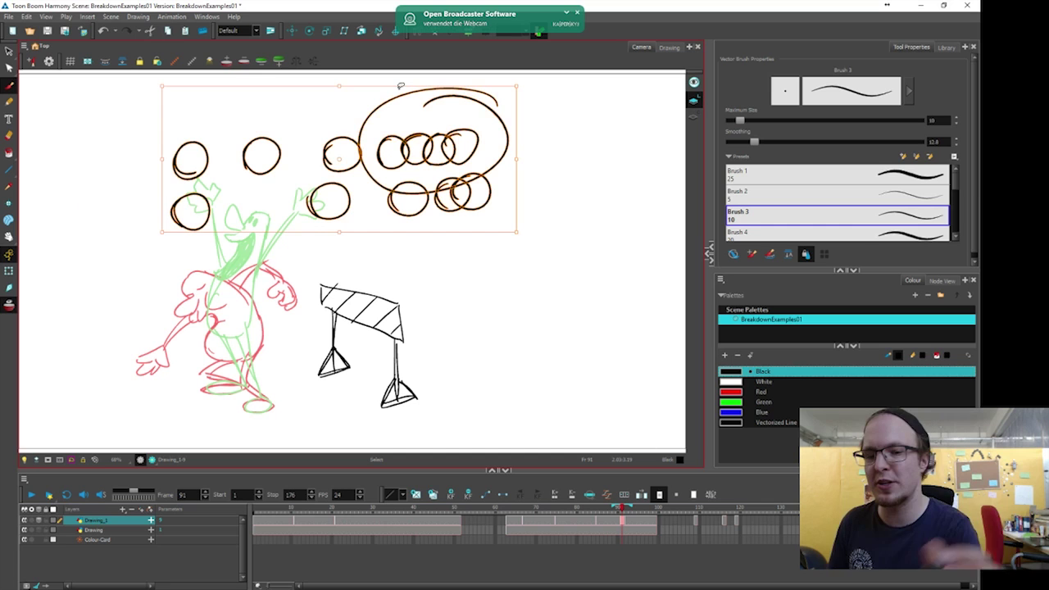
{"action": "key", "text": "Delete"}
{"action": "key", "text": "alt+b"}
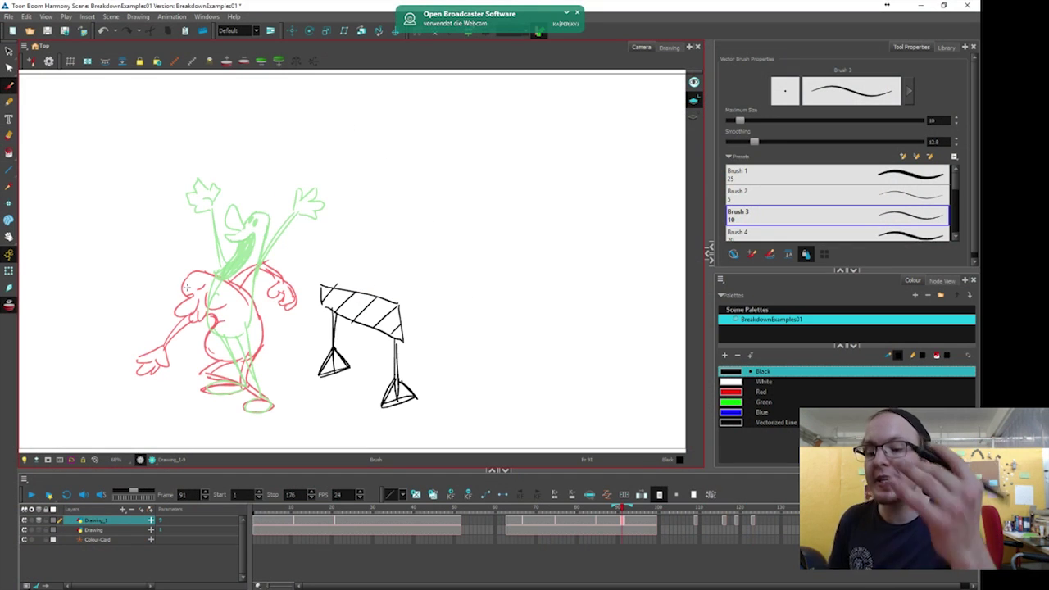
Trace the landing pose's head, nose, torso, rear arm and hand in black.
{"action": "mouse_move", "coordinate": [198, 290]}
{"action": "left_mouse_down"}
{"action": "mouse_move", "coordinate": [170, 305]}
{"action": "mouse_move", "coordinate": [186, 313]}
{"action": "mouse_move", "coordinate": [219, 267]}
{"action": "mouse_move", "coordinate": [233, 269]}
{"action": "mouse_move", "coordinate": [260, 320]}
{"action": "left_mouse_up"}
{"action": "left_click_drag", "start_coordinate": [246, 277], "coordinate": [260, 330]}
{"action": "mouse_move", "coordinate": [261, 275]}
{"action": "left_mouse_down"}
{"action": "mouse_move", "coordinate": [190, 310]}
{"action": "mouse_move", "coordinate": [211, 320]}
{"action": "mouse_move", "coordinate": [212, 344]}
{"action": "mouse_move", "coordinate": [227, 317]}
{"action": "mouse_move", "coordinate": [254, 335]}
{"action": "left_mouse_up"}
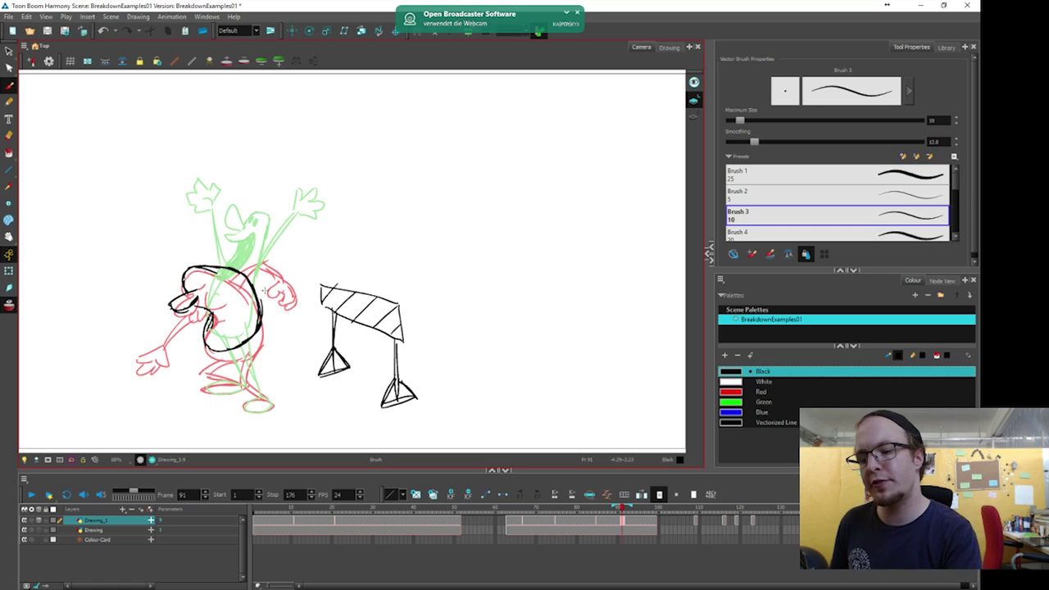
{"action": "mouse_move", "coordinate": [234, 267]}
{"action": "left_mouse_down"}
{"action": "mouse_move", "coordinate": [267, 251]}
{"action": "mouse_move", "coordinate": [291, 308]}
{"action": "left_mouse_up"}
{"action": "left_click_drag", "start_coordinate": [291, 295], "coordinate": [296, 303]}
Draw direction arrows at the landing pose's upper back, nose and rear elbow, and loop around the rear hand.
{"action": "left_click_drag", "start_coordinate": [220, 281], "coordinate": [236, 244]}
{"action": "left_click_drag", "start_coordinate": [223, 256], "coordinate": [237, 255]}
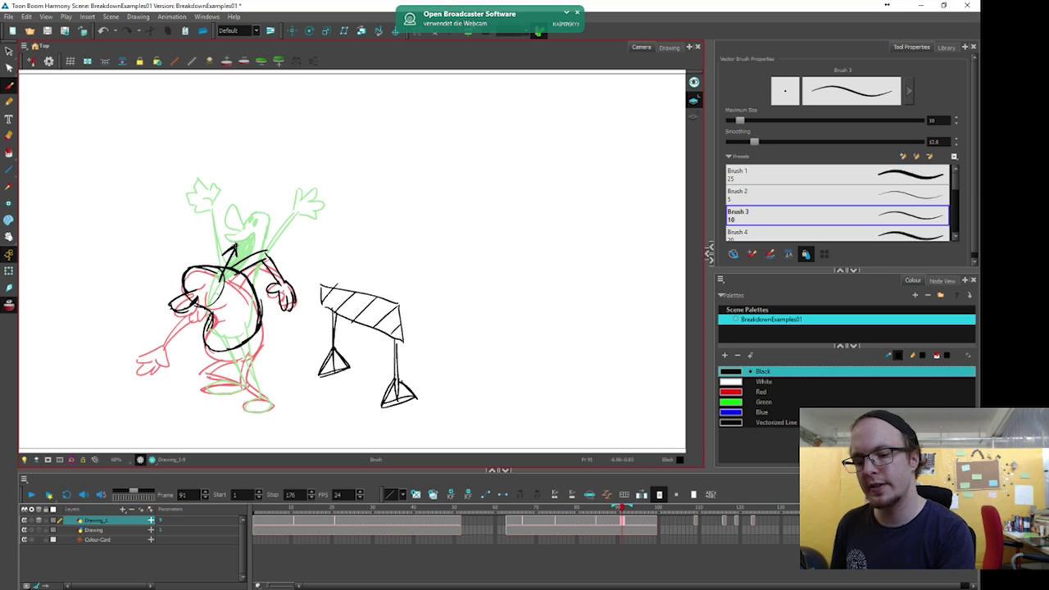
{"action": "mouse_move", "coordinate": [137, 301]}
{"action": "left_mouse_down"}
{"action": "mouse_move", "coordinate": [176, 295]}
{"action": "mouse_move", "coordinate": [168, 305]}
{"action": "left_mouse_up"}
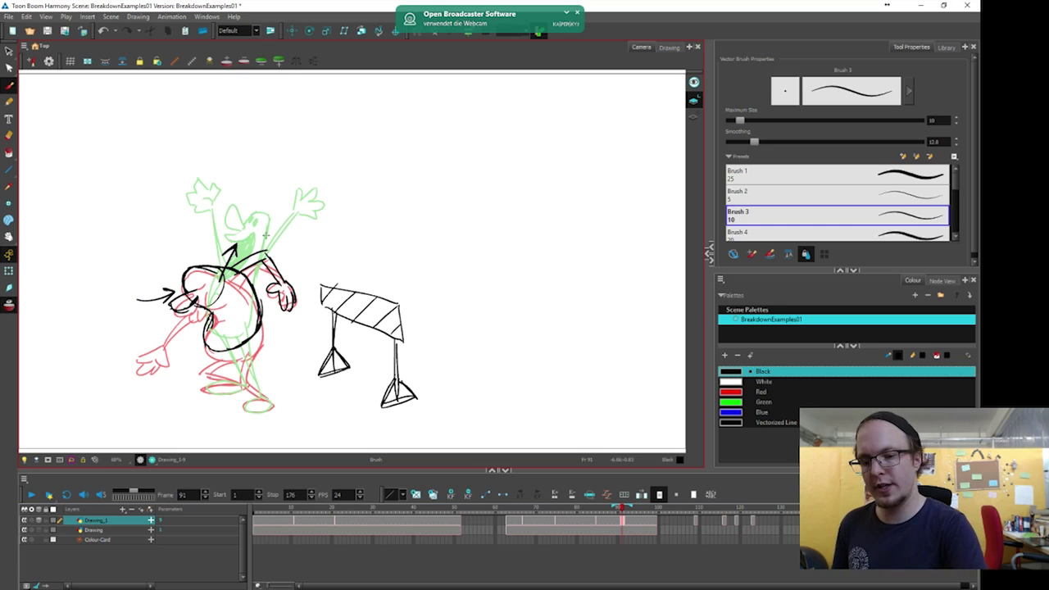
{"action": "mouse_move", "coordinate": [265, 244]}
{"action": "left_mouse_down"}
{"action": "mouse_move", "coordinate": [264, 215]}
{"action": "mouse_move", "coordinate": [272, 231]}
{"action": "left_mouse_up"}
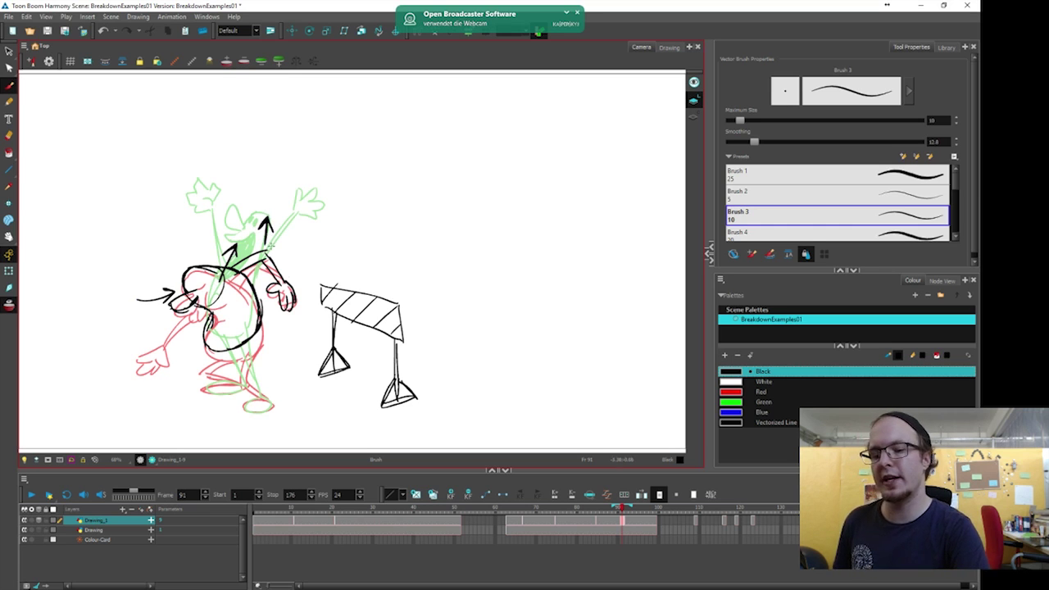
{"action": "mouse_move", "coordinate": [282, 265]}
{"action": "left_mouse_down"}
{"action": "mouse_move", "coordinate": [270, 298]}
{"action": "mouse_move", "coordinate": [296, 297]}
{"action": "left_mouse_up"}
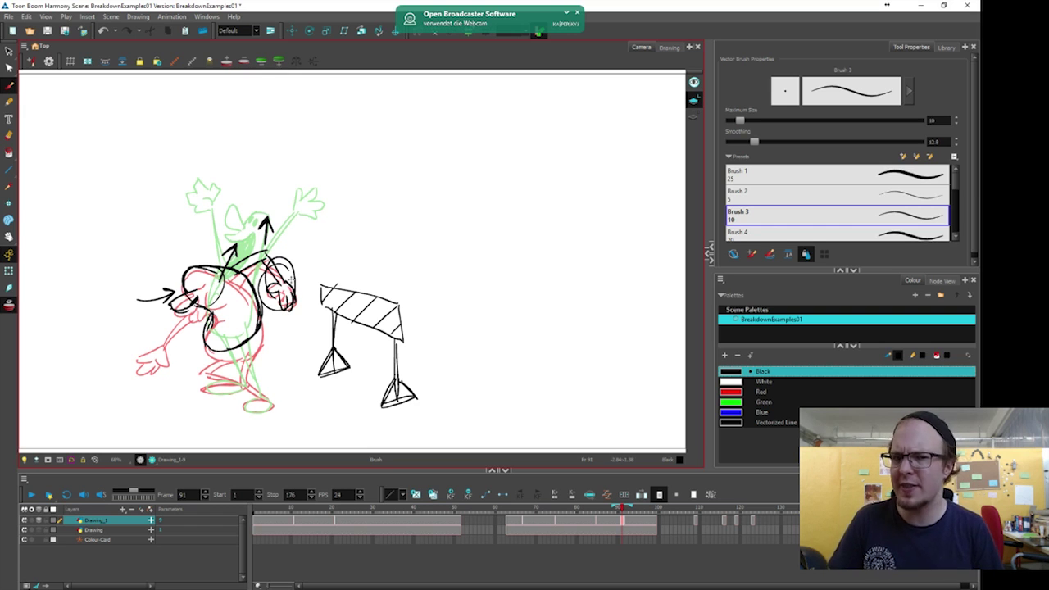
Select all the black tracing and direction arrows over the landing pose on frame 91 and delete them.
{"action": "key", "text": "alt+s"}
{"action": "mouse_move", "coordinate": [289, 201]}
{"action": "left_mouse_down"}
{"action": "mouse_move", "coordinate": [177, 230]}
{"action": "mouse_move", "coordinate": [300, 271]}
{"action": "mouse_move", "coordinate": [279, 204]}
{"action": "left_mouse_up"}
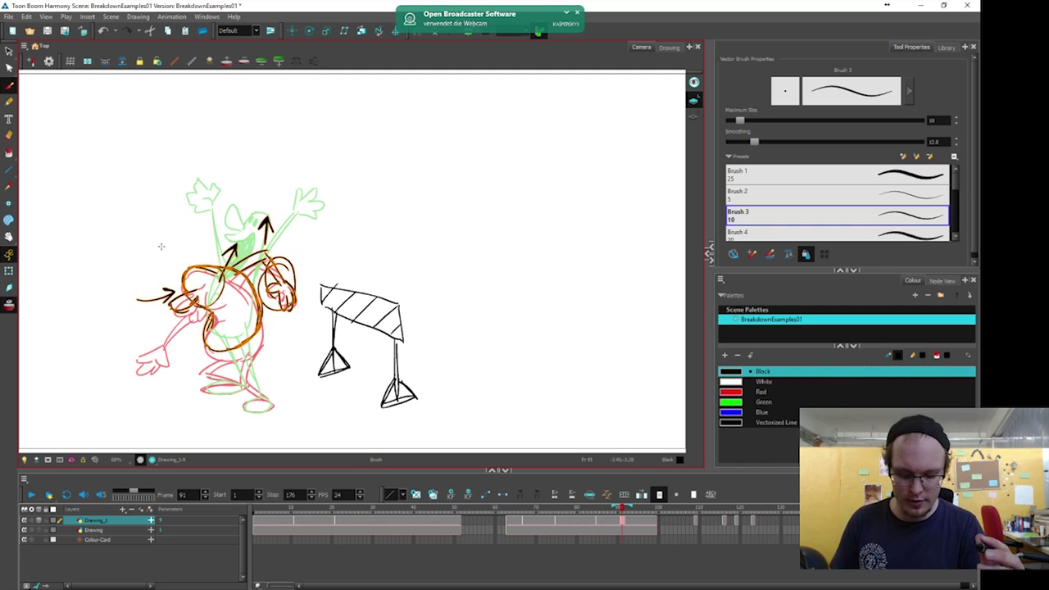
{"action": "key", "text": "Delete"}
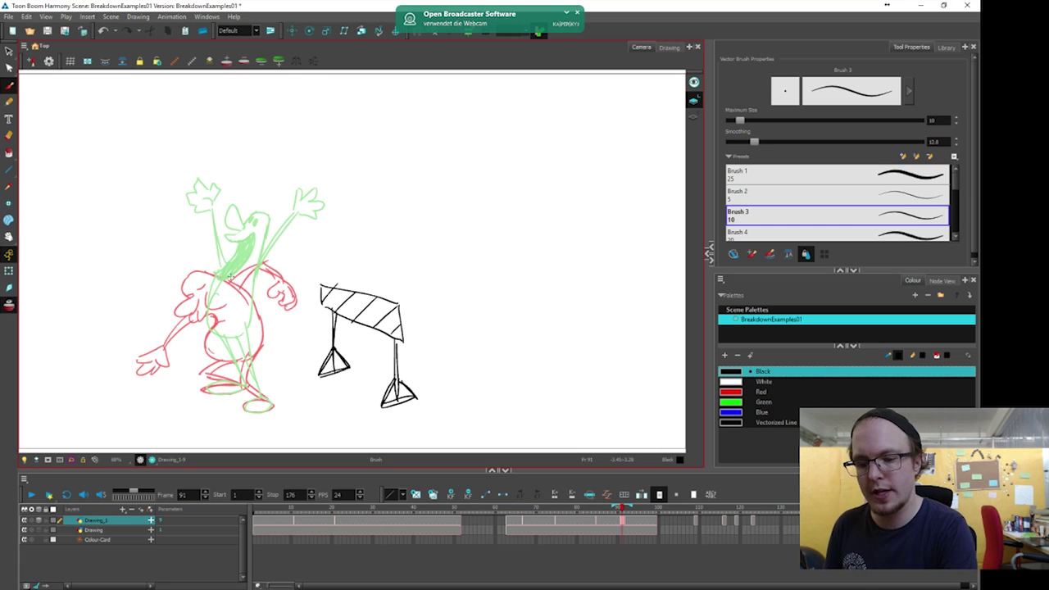
Sketch both arms leading with raised elbows, add the hanging front hand, and draw an upward arrow above each elbow.
{"action": "mouse_move", "coordinate": [186, 293]}
{"action": "left_mouse_down"}
{"action": "mouse_move", "coordinate": [159, 284]}
{"action": "mouse_move", "coordinate": [187, 300]}
{"action": "left_mouse_up"}
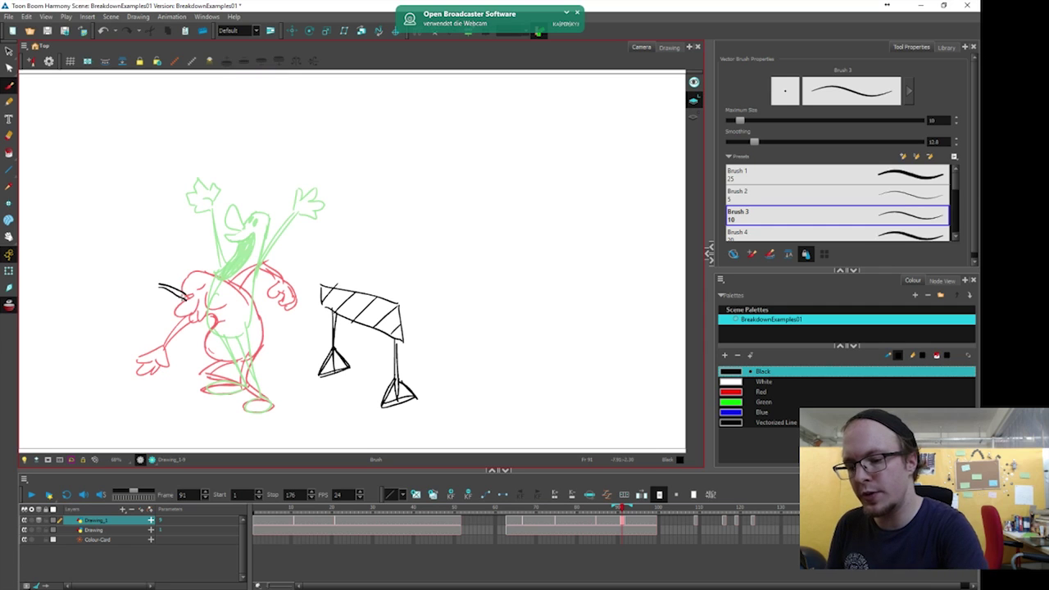
{"action": "left_click_drag", "start_coordinate": [159, 284], "coordinate": [151, 314]}
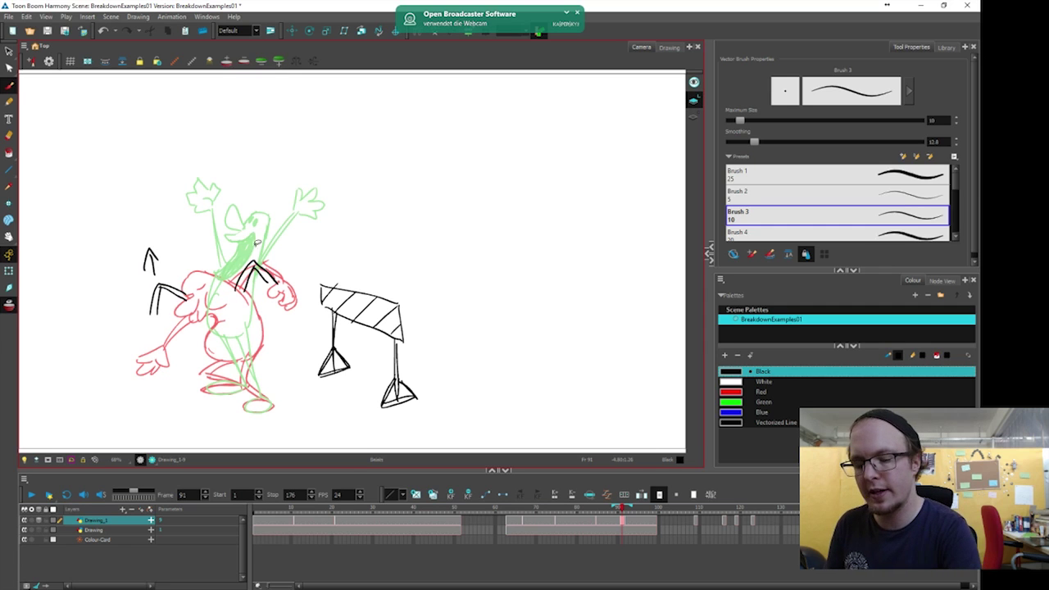
{"action": "key", "text": "ctrl+z"}
{"action": "mouse_move", "coordinate": [251, 258]}
{"action": "left_mouse_down"}
{"action": "mouse_move", "coordinate": [275, 281]}
{"action": "mouse_move", "coordinate": [245, 225]}
{"action": "left_mouse_up"}
{"action": "mouse_move", "coordinate": [245, 224]}
{"action": "left_mouse_down"}
{"action": "mouse_move", "coordinate": [241, 239]}
{"action": "mouse_move", "coordinate": [253, 237]}
{"action": "left_mouse_up"}
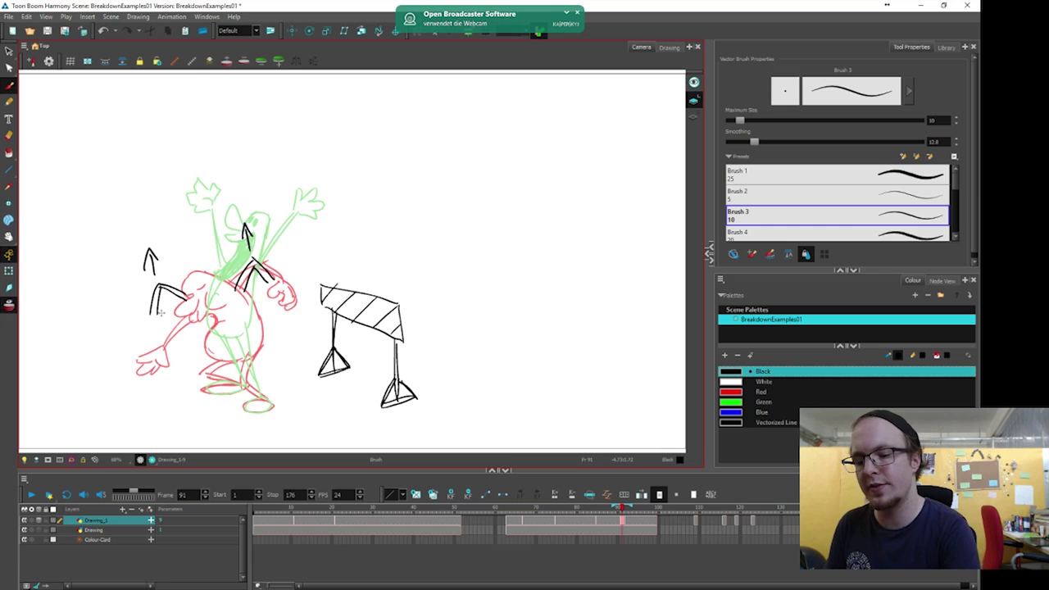
{"action": "mouse_move", "coordinate": [152, 314]}
{"action": "left_mouse_down"}
{"action": "mouse_move", "coordinate": [156, 331]}
{"action": "mouse_move", "coordinate": [137, 347]}
{"action": "mouse_move", "coordinate": [159, 348]}
{"action": "mouse_move", "coordinate": [161, 325]}
{"action": "left_mouse_up"}
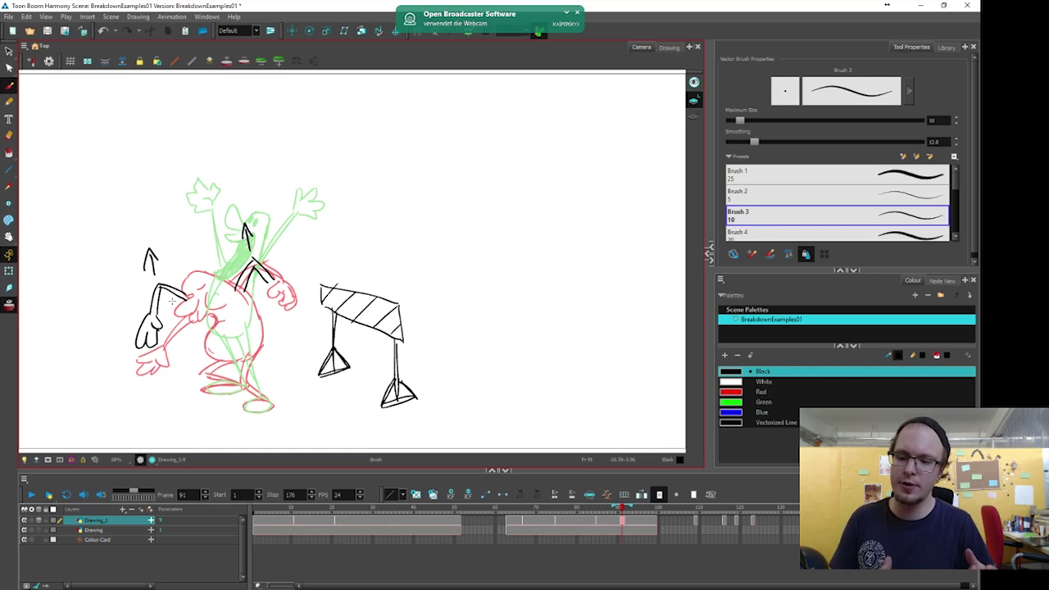
Replace the arm sketches with a raised rear elbow and upward arrow, plus a lowered front elbow with a hand and downward arrow.
{"action": "mouse_move", "coordinate": [247, 193]}
{"action": "left_mouse_down"}
{"action": "mouse_move", "coordinate": [140, 223]}
{"action": "mouse_move", "coordinate": [229, 314]}
{"action": "mouse_move", "coordinate": [236, 183]}
{"action": "left_mouse_up"}
{"action": "key", "text": "Delete"}
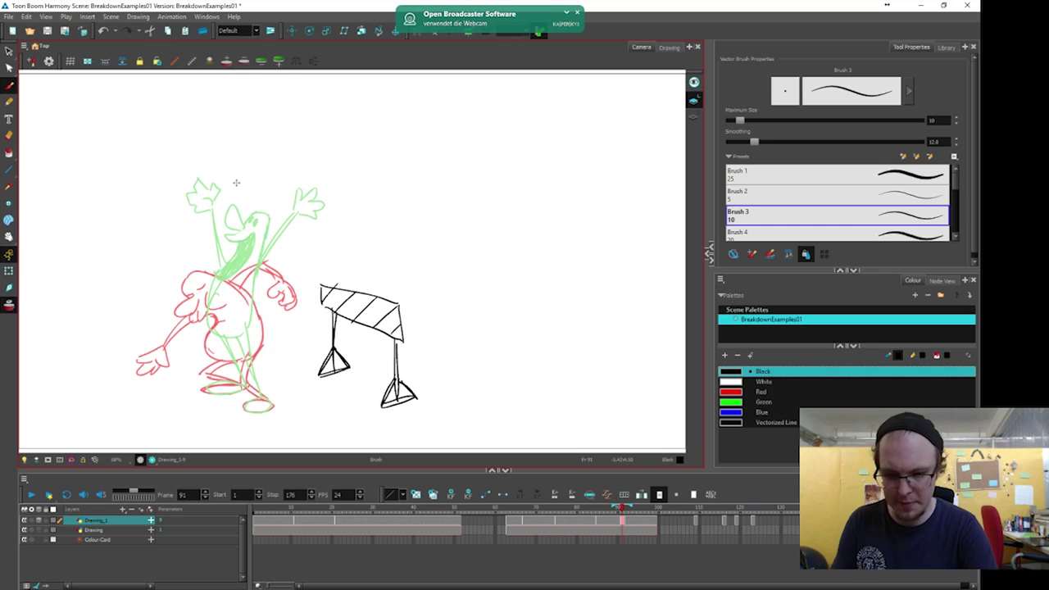
{"action": "mouse_move", "coordinate": [229, 284]}
{"action": "left_mouse_down"}
{"action": "mouse_move", "coordinate": [262, 261]}
{"action": "mouse_move", "coordinate": [259, 253]}
{"action": "mouse_move", "coordinate": [280, 278]}
{"action": "left_mouse_up"}
{"action": "mouse_move", "coordinate": [251, 240]}
{"action": "left_mouse_down"}
{"action": "mouse_move", "coordinate": [249, 212]}
{"action": "mouse_move", "coordinate": [257, 227]}
{"action": "left_mouse_up"}
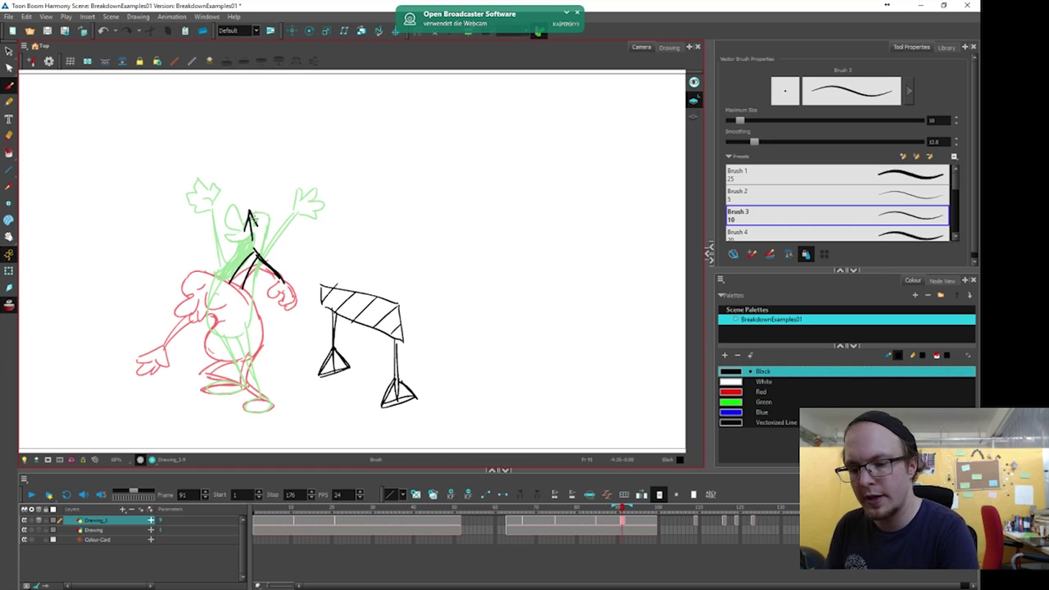
{"action": "mouse_move", "coordinate": [194, 319]}
{"action": "left_mouse_down"}
{"action": "mouse_move", "coordinate": [200, 340]}
{"action": "mouse_move", "coordinate": [176, 347]}
{"action": "mouse_move", "coordinate": [148, 336]}
{"action": "mouse_move", "coordinate": [138, 348]}
{"action": "mouse_move", "coordinate": [149, 336]}
{"action": "mouse_move", "coordinate": [205, 365]}
{"action": "left_mouse_up"}
{"action": "left_click_drag", "start_coordinate": [252, 237], "coordinate": [251, 213]}
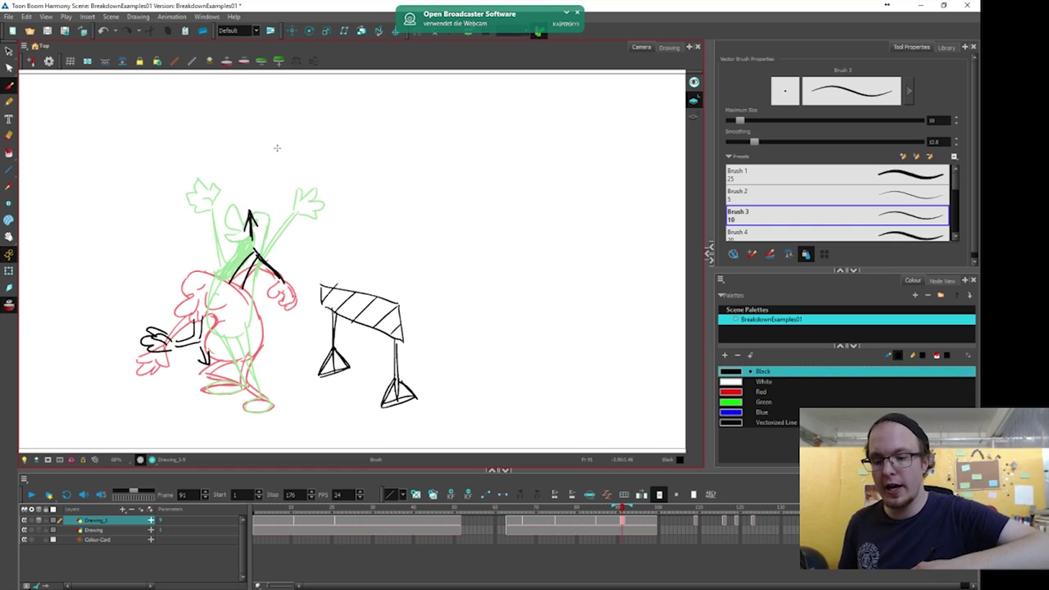
{"action": "left_click_drag", "start_coordinate": [200, 349], "coordinate": [206, 370]}
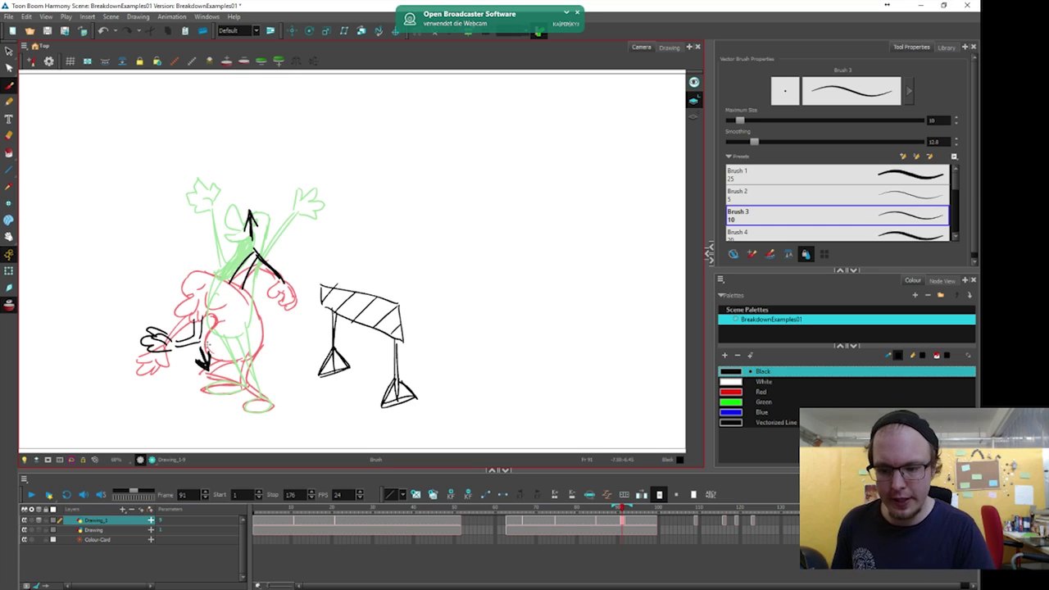
Draw a cap with a visor on the crouching pose's head and on the celebrating pose's head at frame 92.
{"action": "left_click", "coordinate": [607, 521]}
{"action": "mouse_move", "coordinate": [188, 284]}
{"action": "left_mouse_down"}
{"action": "mouse_move", "coordinate": [156, 290]}
{"action": "mouse_move", "coordinate": [208, 264]}
{"action": "left_mouse_up"}
{"action": "key", "text": "period"}
{"action": "key", "text": "period"}
{"action": "key", "text": "period"}
{"action": "key", "text": "period"}
{"action": "key", "text": "period"}
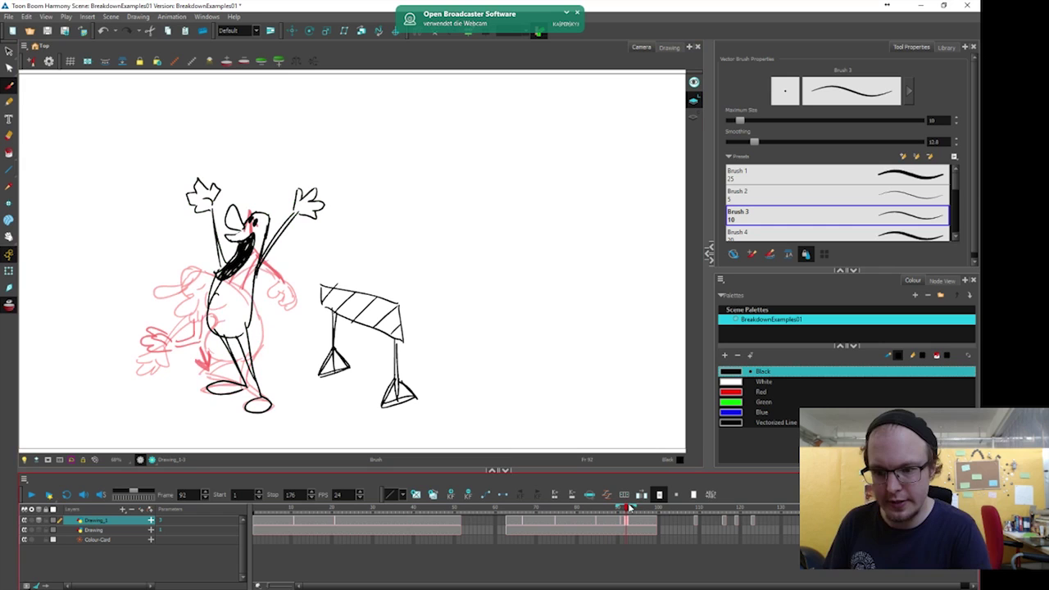
{"action": "left_click_drag", "start_coordinate": [258, 210], "coordinate": [270, 217]}
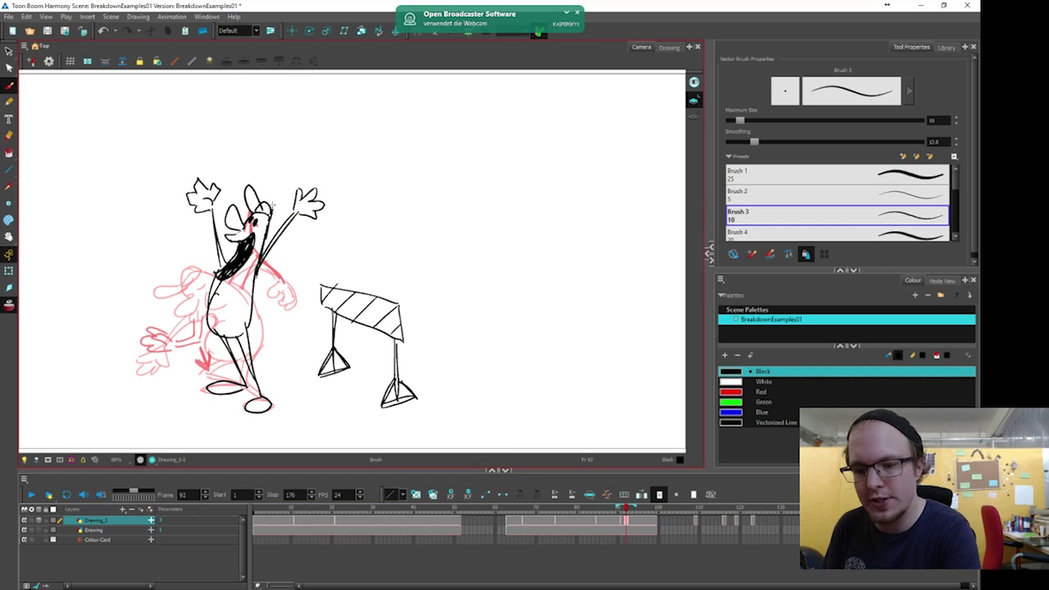
{"action": "left_click_drag", "start_coordinate": [259, 151], "coordinate": [250, 182]}
{"action": "left_click_drag", "start_coordinate": [243, 171], "coordinate": [259, 172]}
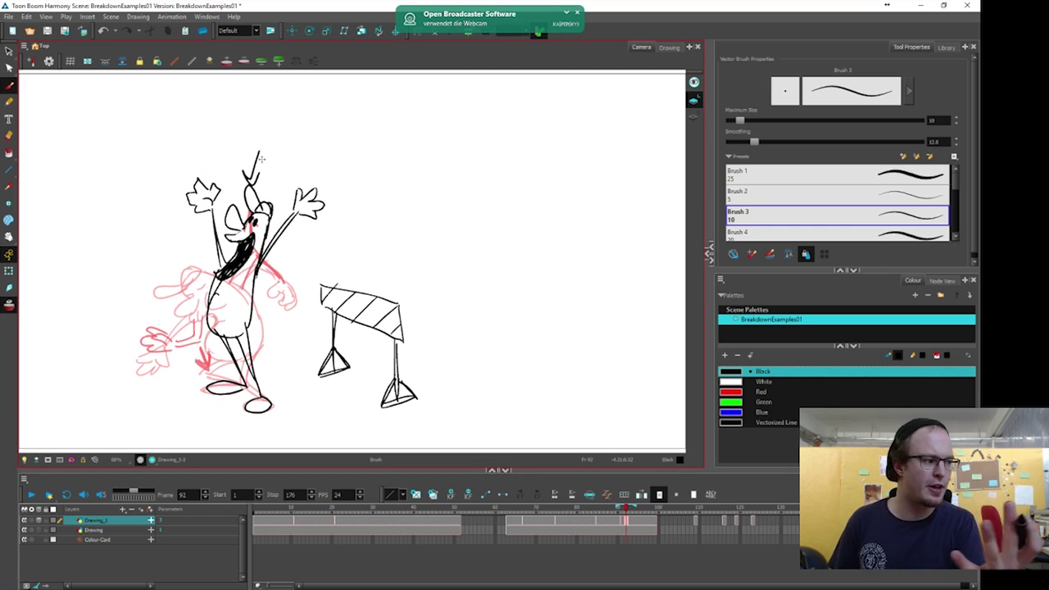
{"action": "key", "text": "ctrl+z"}
{"action": "key", "text": "ctrl+z"}
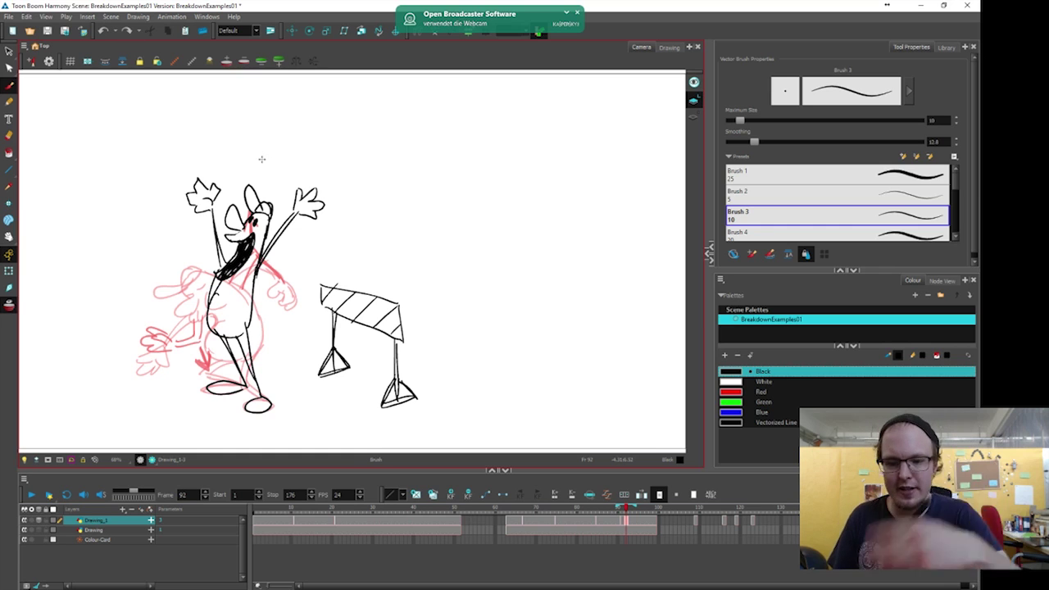
On frame 91, sketch a stretched head and torso with a capped head and drooping visor, plus a dangling rear hand, with direction arrows.
{"action": "left_click_drag", "start_coordinate": [617, 522], "coordinate": [624, 522]}
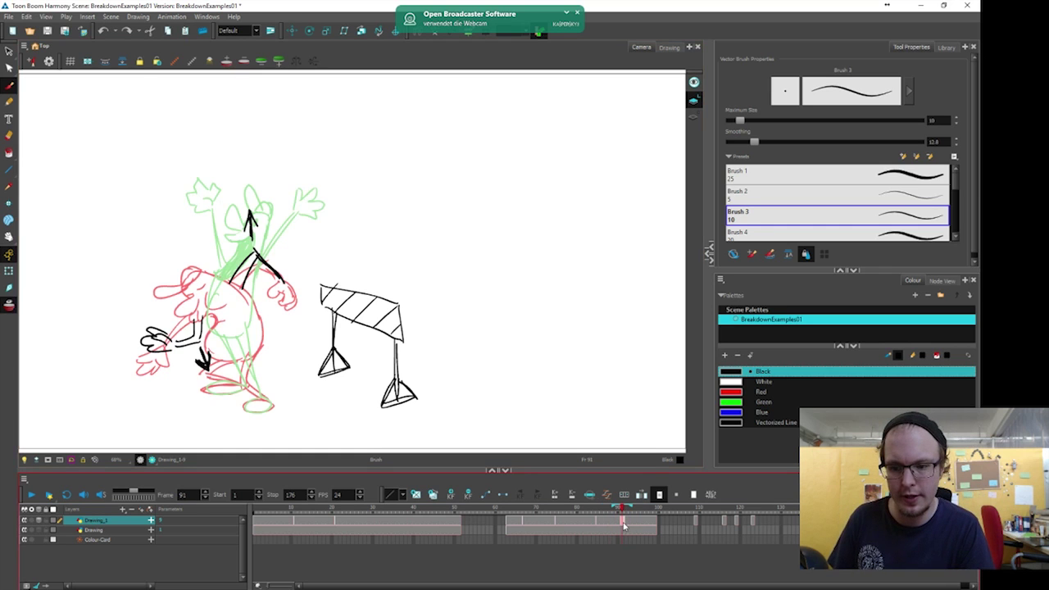
{"action": "left_click_drag", "start_coordinate": [206, 348], "coordinate": [188, 249]}
{"action": "mouse_move", "coordinate": [214, 244]}
{"action": "left_mouse_down"}
{"action": "mouse_move", "coordinate": [246, 286]}
{"action": "mouse_move", "coordinate": [255, 332]}
{"action": "left_mouse_up"}
{"action": "mouse_move", "coordinate": [200, 237]}
{"action": "left_mouse_down"}
{"action": "mouse_move", "coordinate": [169, 279]}
{"action": "mouse_move", "coordinate": [190, 259]}
{"action": "left_mouse_up"}
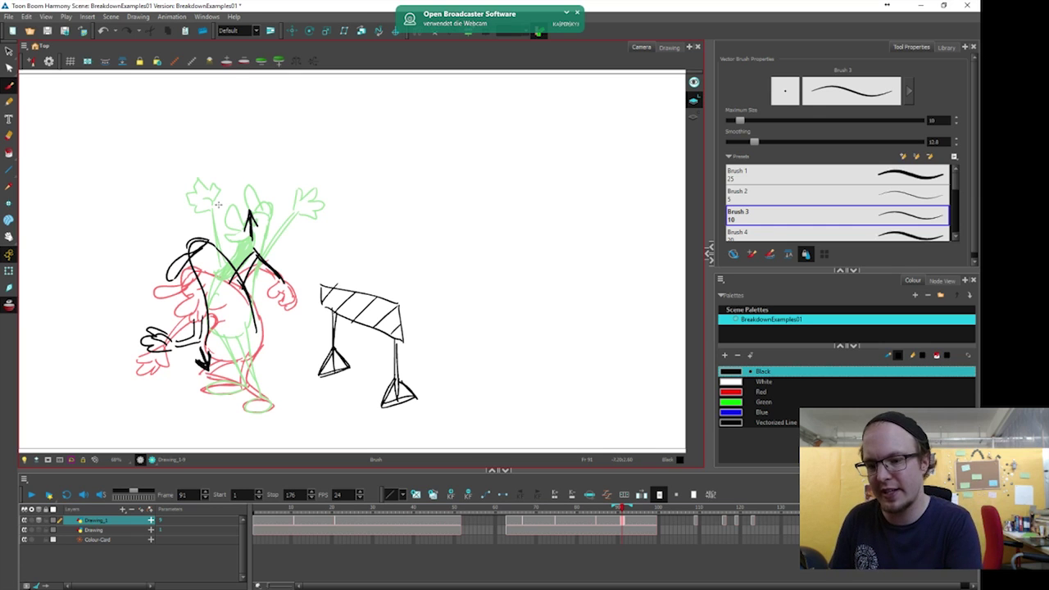
{"action": "left_click_drag", "start_coordinate": [171, 271], "coordinate": [173, 274]}
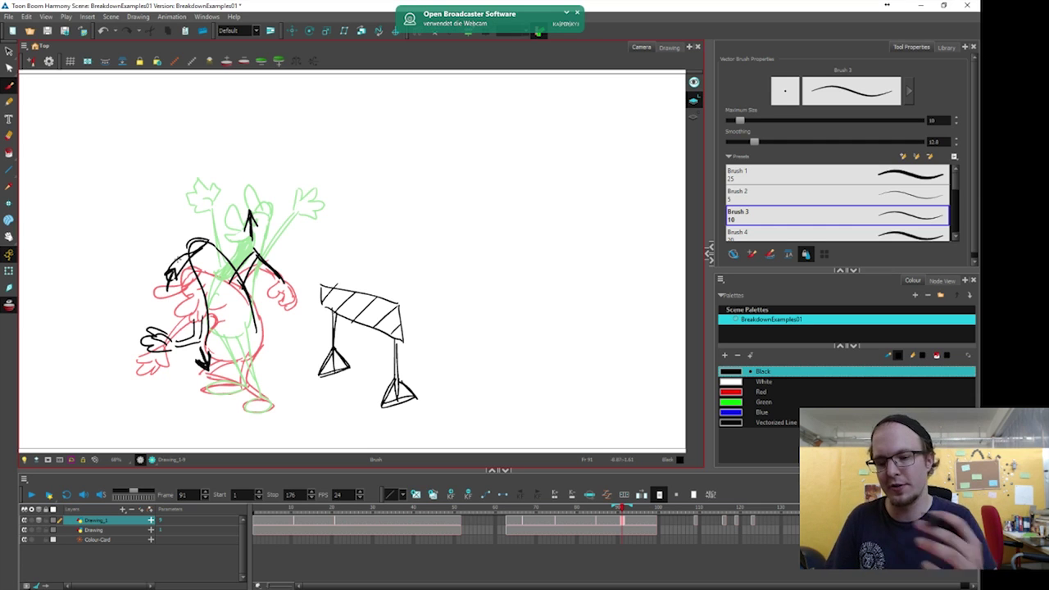
{"action": "mouse_move", "coordinate": [280, 283]}
{"action": "left_mouse_down"}
{"action": "mouse_move", "coordinate": [263, 313]}
{"action": "mouse_move", "coordinate": [262, 269]}
{"action": "left_mouse_up"}
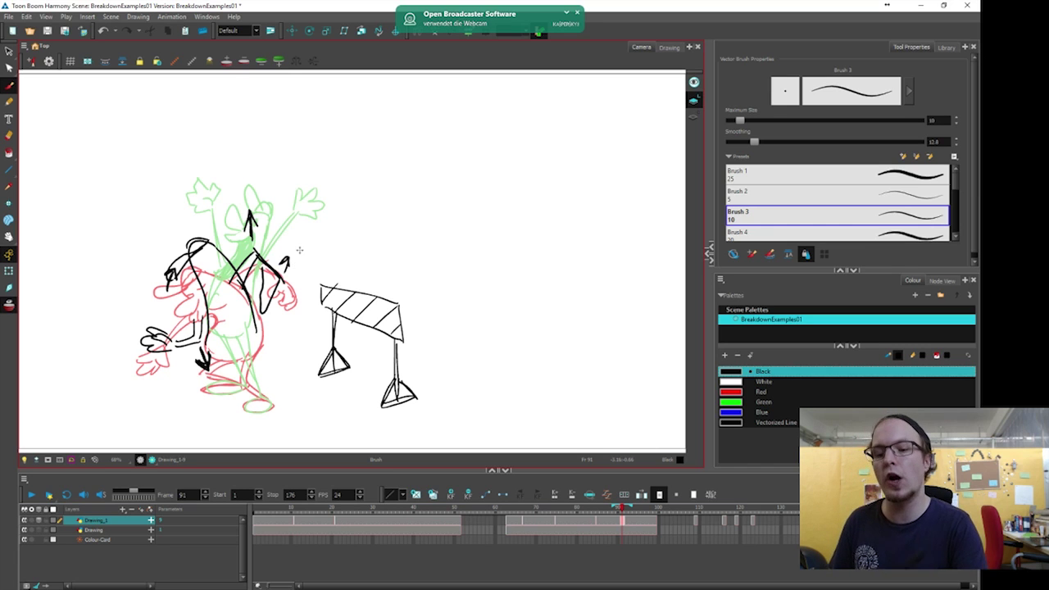
Remove the dangling rear hand and the drooping cap visor with its arrow from the breakdown sketch.
{"action": "left_click", "coordinate": [264, 291], "text": "ctrl"}
{"action": "key", "text": "ctrl+z"}
{"action": "key", "text": "ctrl+z"}
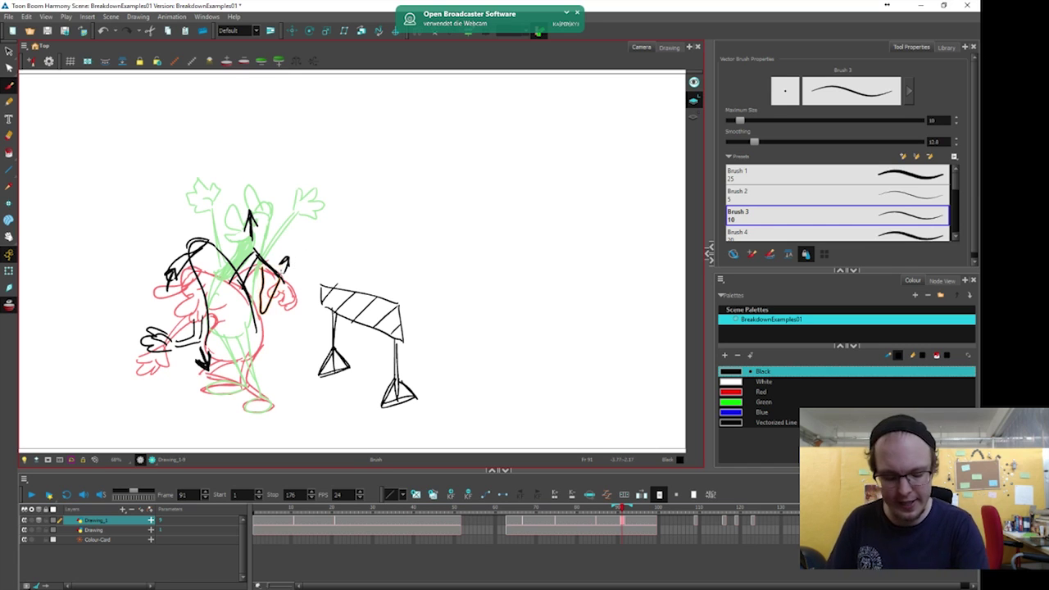
{"action": "key", "text": "ctrl+z"}
{"action": "key", "text": "ctrl+z"}
{"action": "key", "text": "ctrl+z"}
{"action": "key", "text": "ctrl+z"}
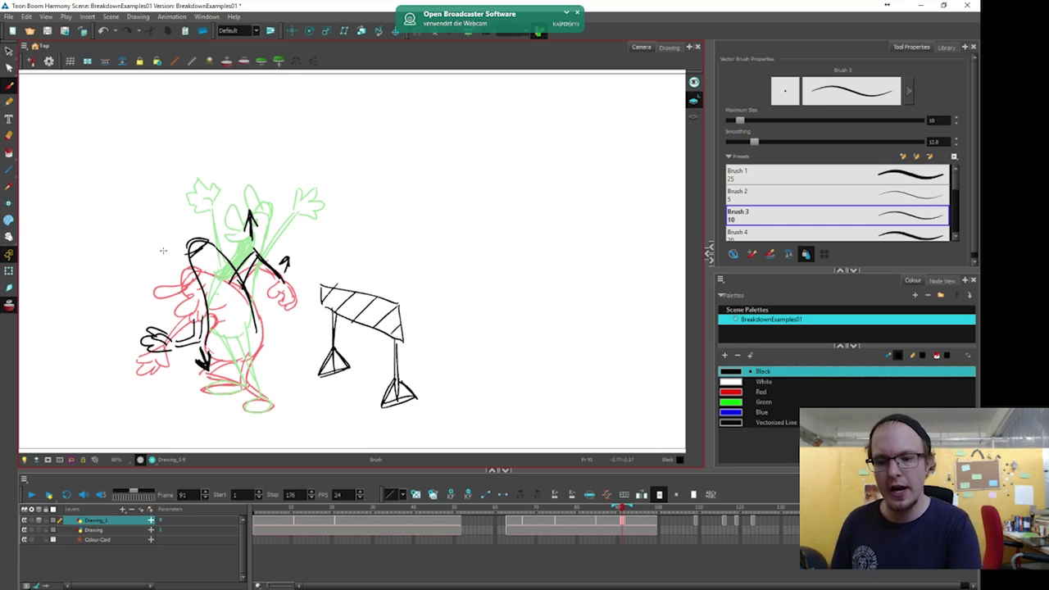
Try a straight raised rear arm with an upward arrow, and draw a curved path dipping from the face and rising above the head.
{"action": "left_click_drag", "start_coordinate": [244, 256], "coordinate": [283, 215]}
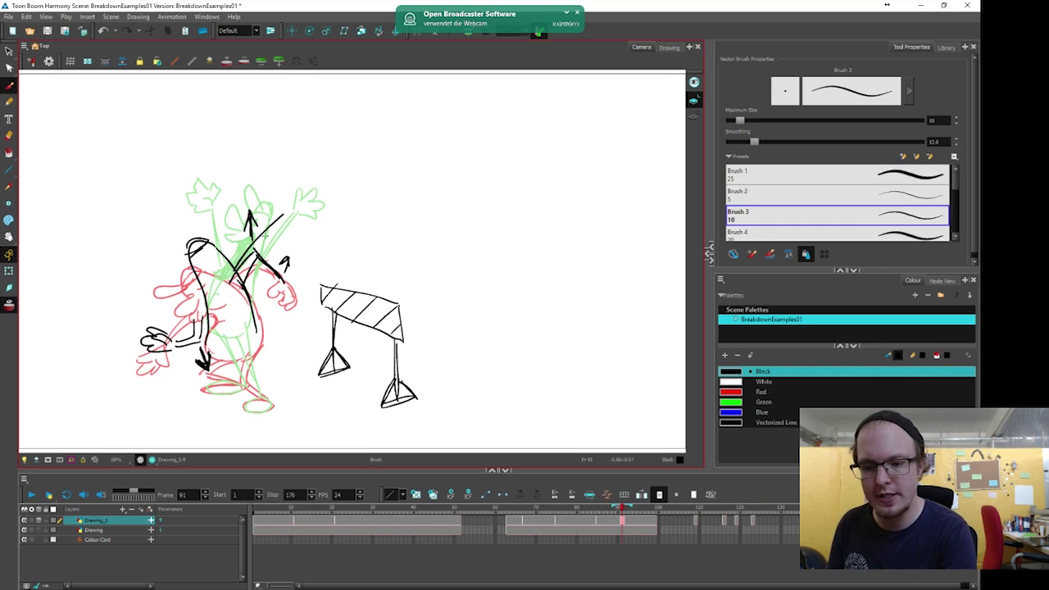
{"action": "mouse_move", "coordinate": [241, 272]}
{"action": "left_mouse_down"}
{"action": "mouse_move", "coordinate": [282, 217]}
{"action": "mouse_move", "coordinate": [298, 225]}
{"action": "left_mouse_up"}
{"action": "left_click_drag", "start_coordinate": [287, 210], "coordinate": [287, 187]}
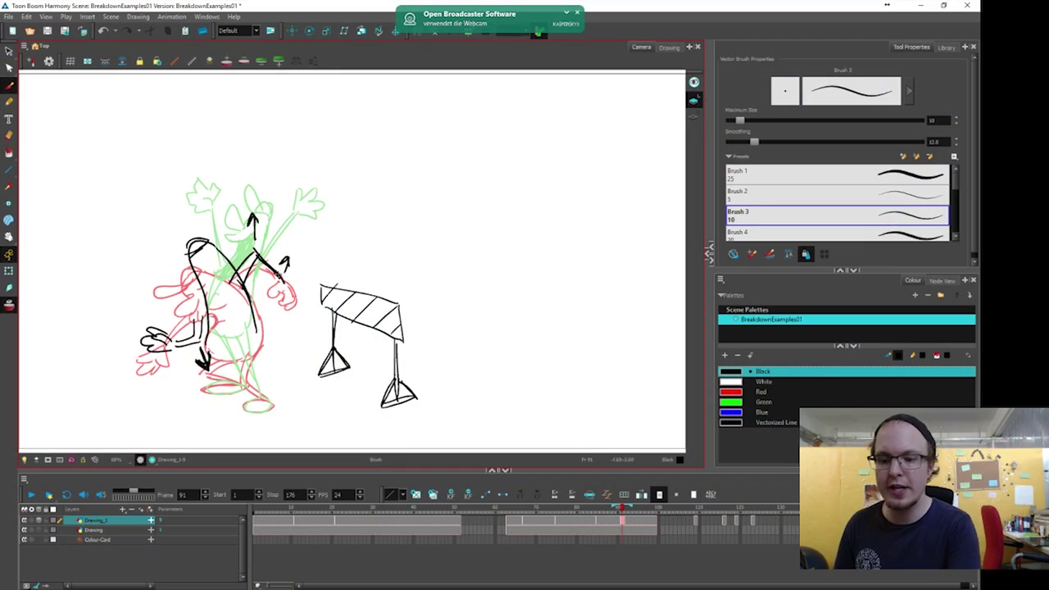
{"action": "mouse_move", "coordinate": [185, 293]}
{"action": "left_mouse_down"}
{"action": "mouse_move", "coordinate": [223, 321]}
{"action": "mouse_move", "coordinate": [258, 159]}
{"action": "left_mouse_up"}
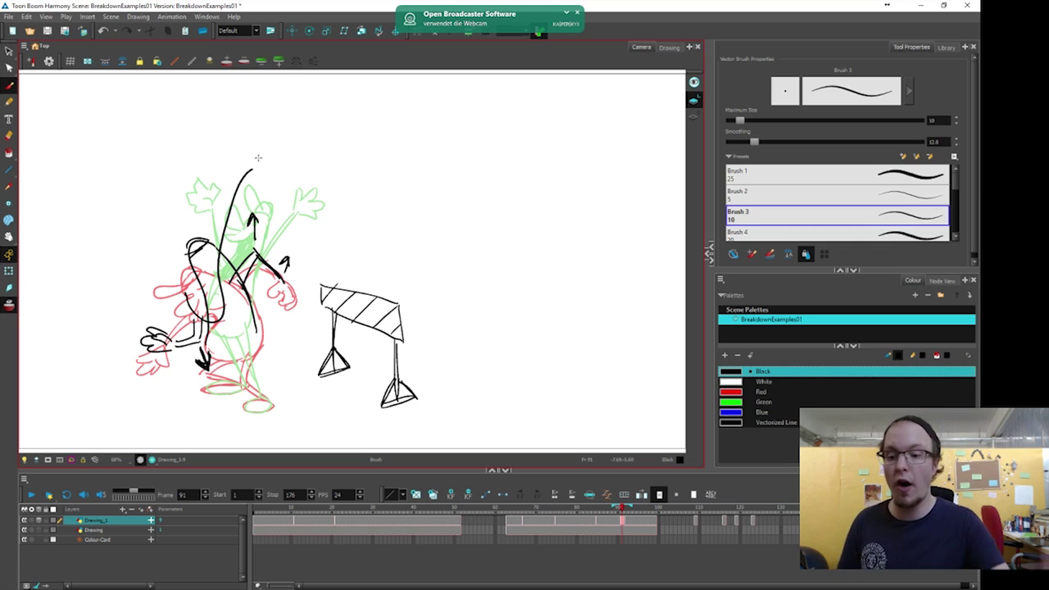
Clear all the remaining black breakdown strokes and arrows from frame 91.
{"action": "key", "text": "ctrl+z"}
{"action": "key", "text": "ctrl+z"}
{"action": "key", "text": "ctrl+z"}
{"action": "key", "text": "ctrl+z"}
{"action": "key", "text": "ctrl+z"}
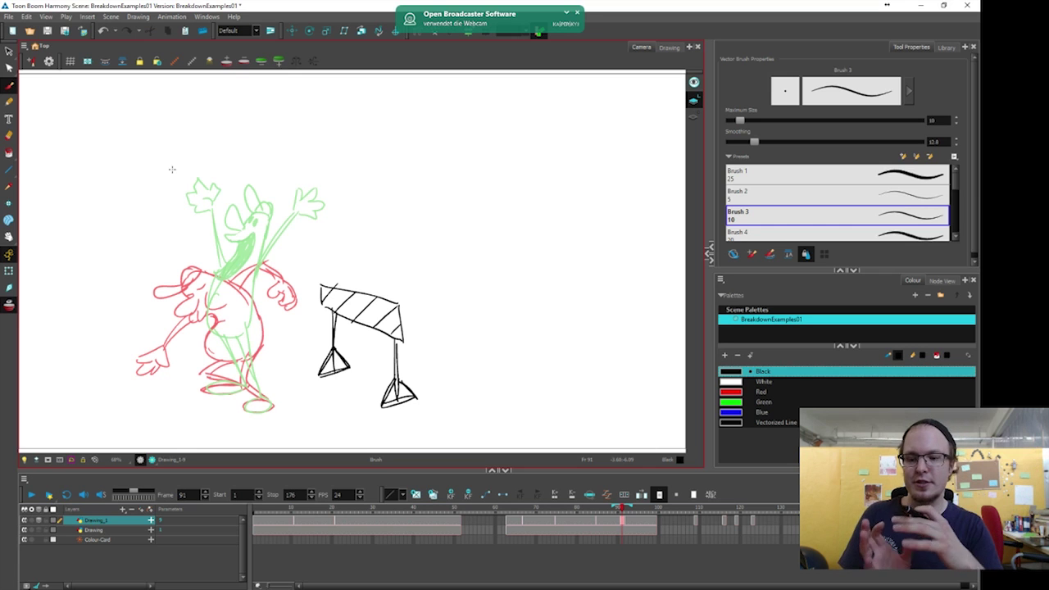
Sketch an upright, elongated head-and-torso shape with a nose between the two poses, and remove the trial arrow above it.
{"action": "mouse_move", "coordinate": [205, 329]}
{"action": "left_mouse_down"}
{"action": "mouse_move", "coordinate": [234, 349]}
{"action": "mouse_move", "coordinate": [252, 320]}
{"action": "mouse_move", "coordinate": [254, 263]}
{"action": "mouse_move", "coordinate": [237, 209]}
{"action": "mouse_move", "coordinate": [213, 215]}
{"action": "mouse_move", "coordinate": [206, 349]}
{"action": "mouse_move", "coordinate": [211, 275]}
{"action": "left_mouse_up"}
{"action": "left_click_drag", "start_coordinate": [218, 222], "coordinate": [220, 239]}
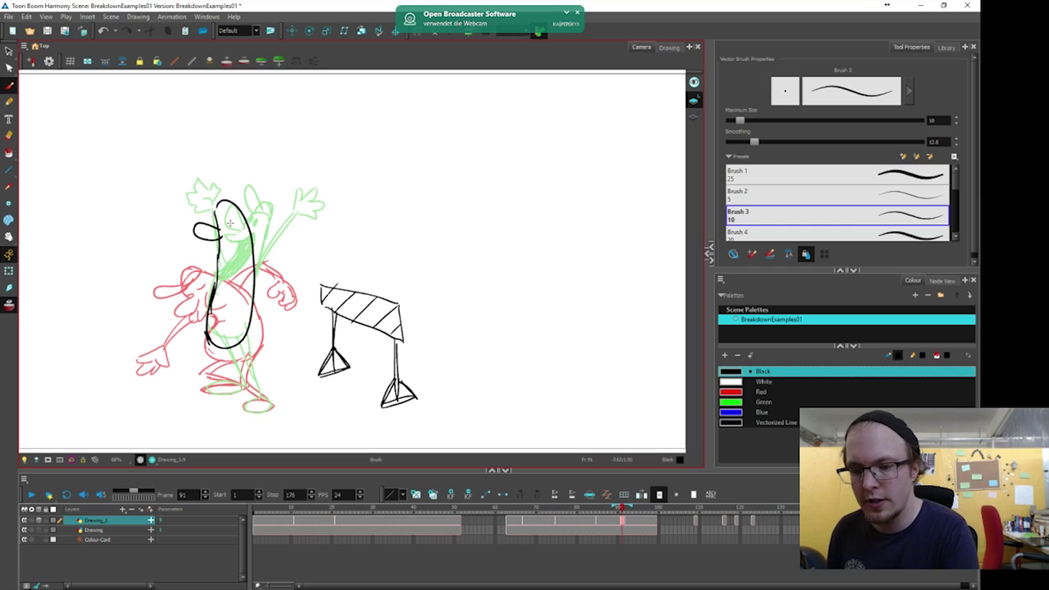
{"action": "mouse_move", "coordinate": [221, 180]}
{"action": "left_mouse_down"}
{"action": "mouse_move", "coordinate": [248, 158]}
{"action": "mouse_move", "coordinate": [269, 187]}
{"action": "mouse_move", "coordinate": [276, 176]}
{"action": "mouse_move", "coordinate": [210, 162]}
{"action": "mouse_move", "coordinate": [289, 164]}
{"action": "left_mouse_up"}
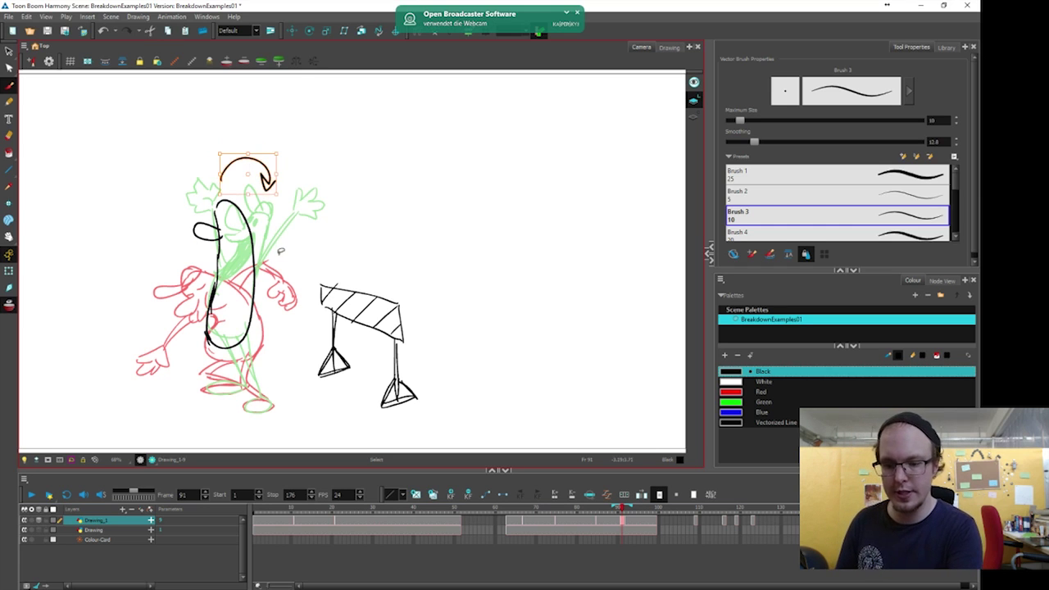
{"action": "key", "text": "Delete"}
Draw the front arm reaching down with its hand, and add curved direction arrows beside the arm and above the head.
{"action": "key", "text": "alt+b"}
{"action": "left_click_drag", "start_coordinate": [220, 253], "coordinate": [180, 318]}
{"action": "mouse_move", "coordinate": [220, 263]}
{"action": "left_mouse_down"}
{"action": "mouse_move", "coordinate": [178, 343]}
{"action": "mouse_move", "coordinate": [174, 324]}
{"action": "mouse_move", "coordinate": [169, 358]}
{"action": "left_mouse_up"}
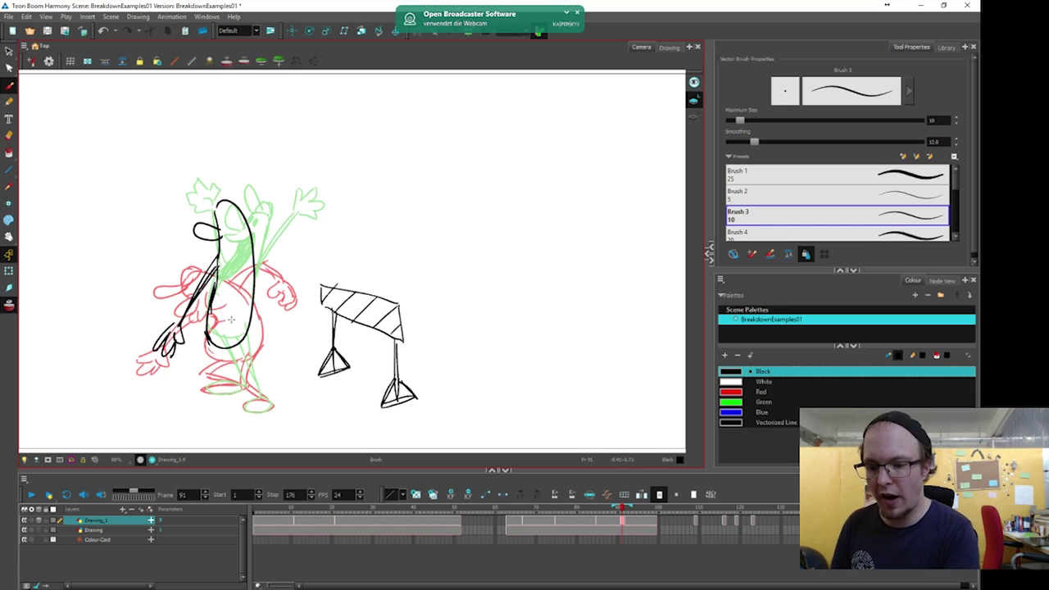
{"action": "mouse_move", "coordinate": [195, 276]}
{"action": "left_mouse_down"}
{"action": "mouse_move", "coordinate": [148, 289]}
{"action": "mouse_move", "coordinate": [138, 351]}
{"action": "left_mouse_up"}
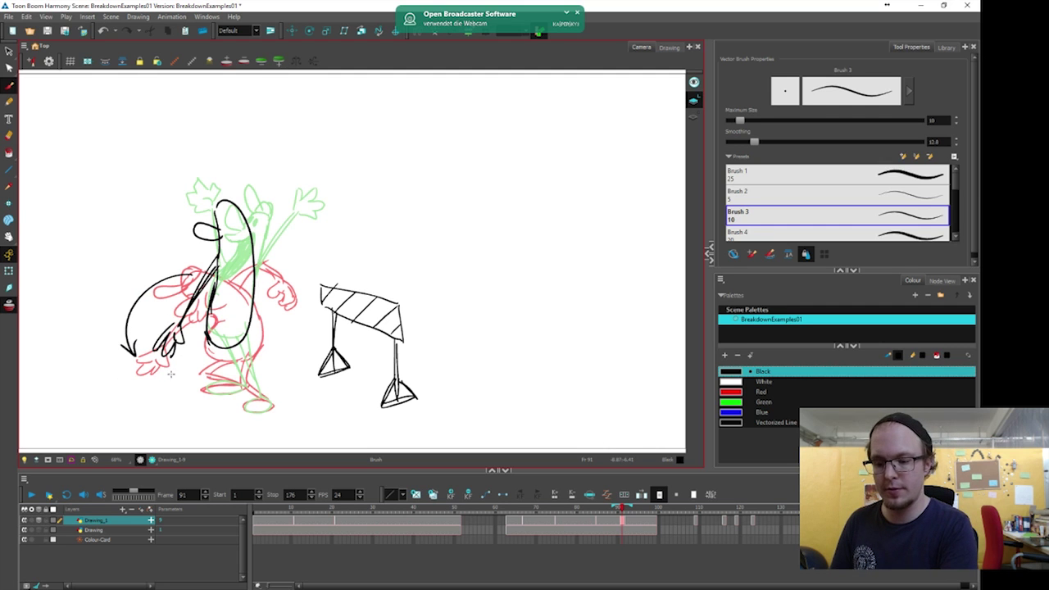
{"action": "left_click_drag", "start_coordinate": [217, 193], "coordinate": [244, 157]}
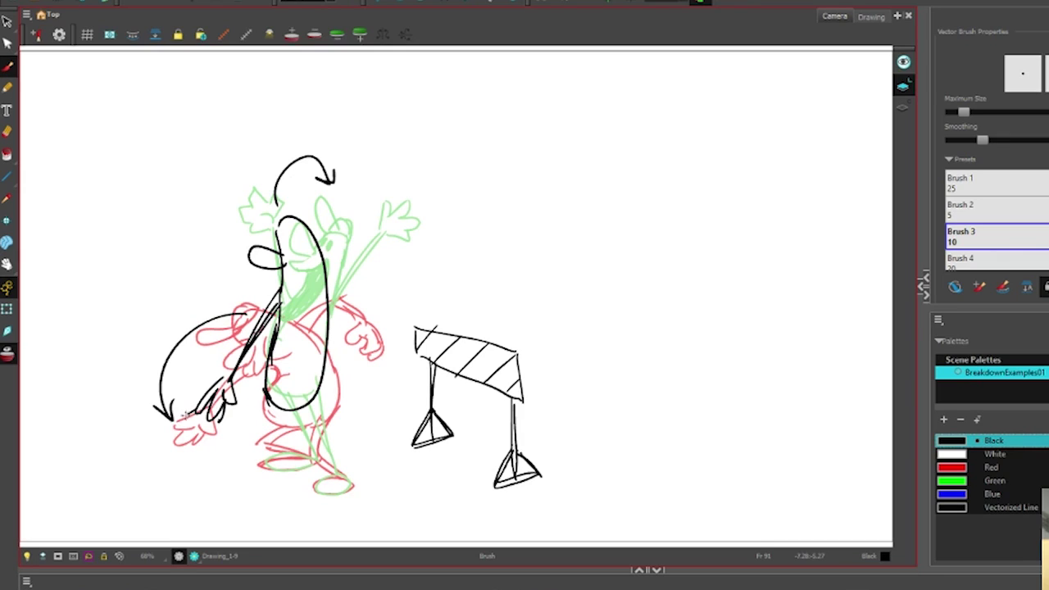
Try alternative hand poses at the end of the front arm and delete the extra hand strokes.
{"action": "mouse_move", "coordinate": [187, 414]}
{"action": "left_mouse_down"}
{"action": "mouse_move", "coordinate": [205, 434]}
{"action": "mouse_move", "coordinate": [218, 426]}
{"action": "left_mouse_up"}
{"action": "mouse_move", "coordinate": [170, 409]}
{"action": "left_mouse_down"}
{"action": "mouse_move", "coordinate": [192, 384]}
{"action": "mouse_move", "coordinate": [186, 405]}
{"action": "left_mouse_up"}
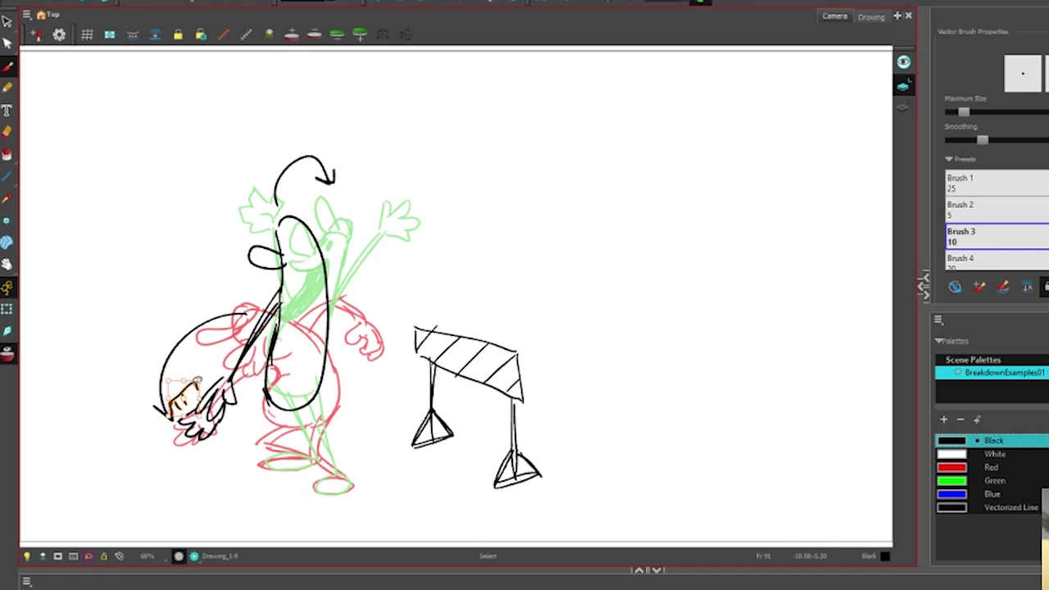
{"action": "key", "text": "ctrl+z"}
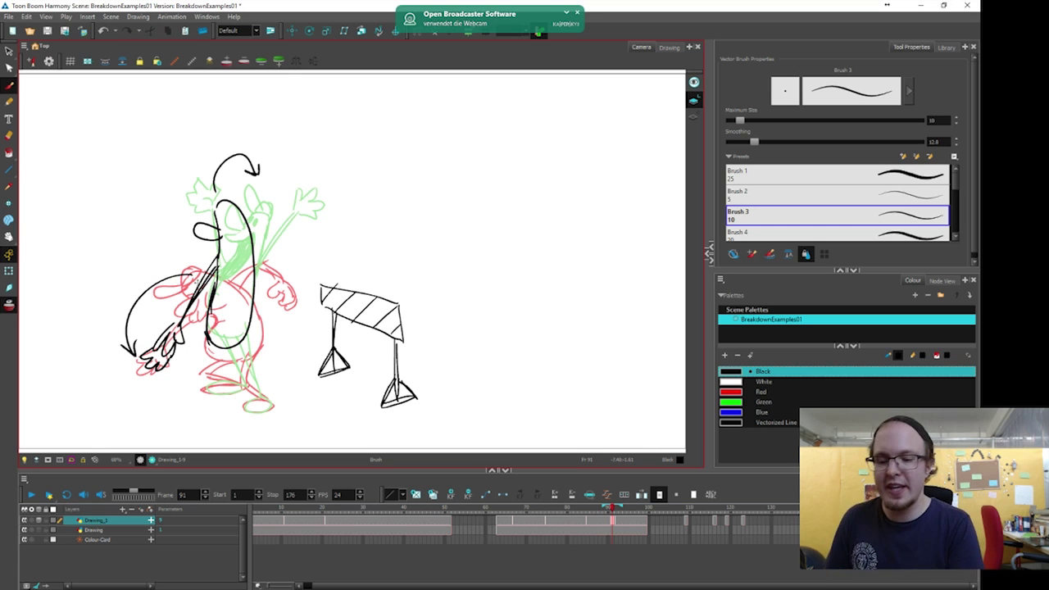
{"action": "left_click", "coordinate": [155, 357], "text": "ctrl"}
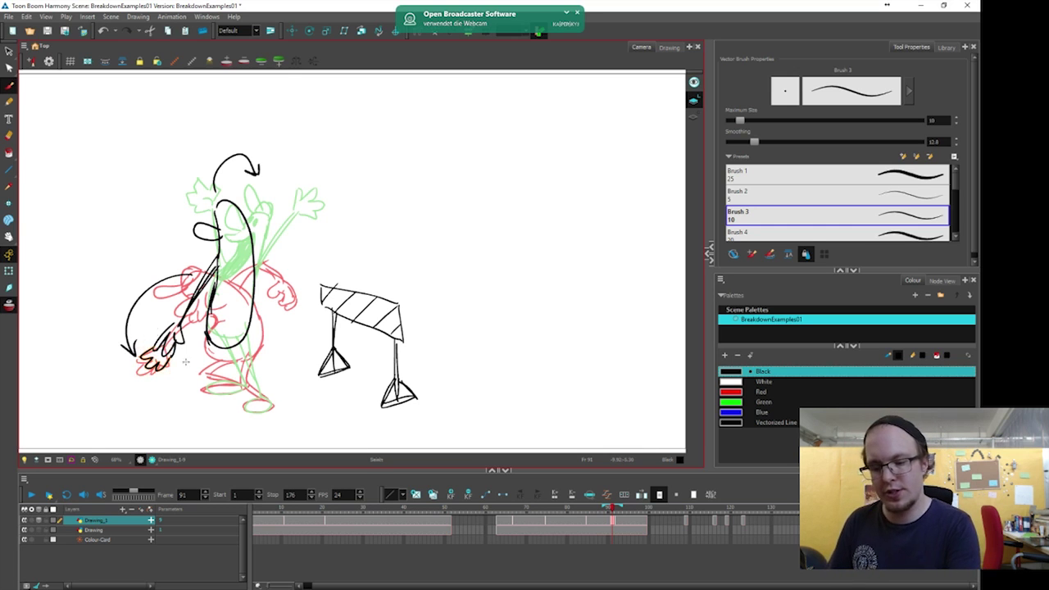
{"action": "key", "text": "Delete"}
{"action": "left_click", "coordinate": [174, 352], "text": "ctrl"}
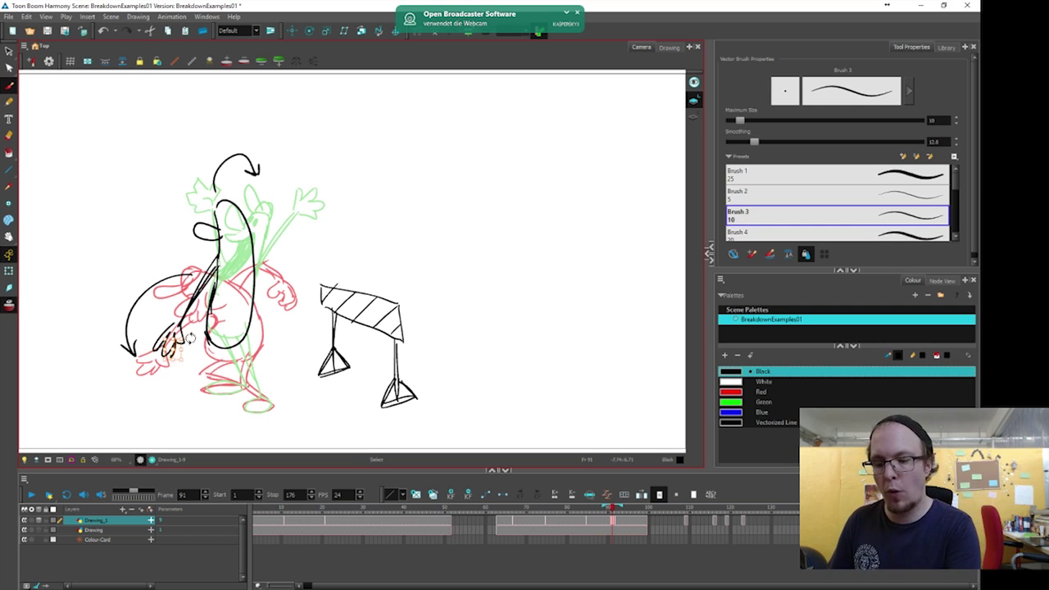
{"action": "key", "text": "alt+b"}
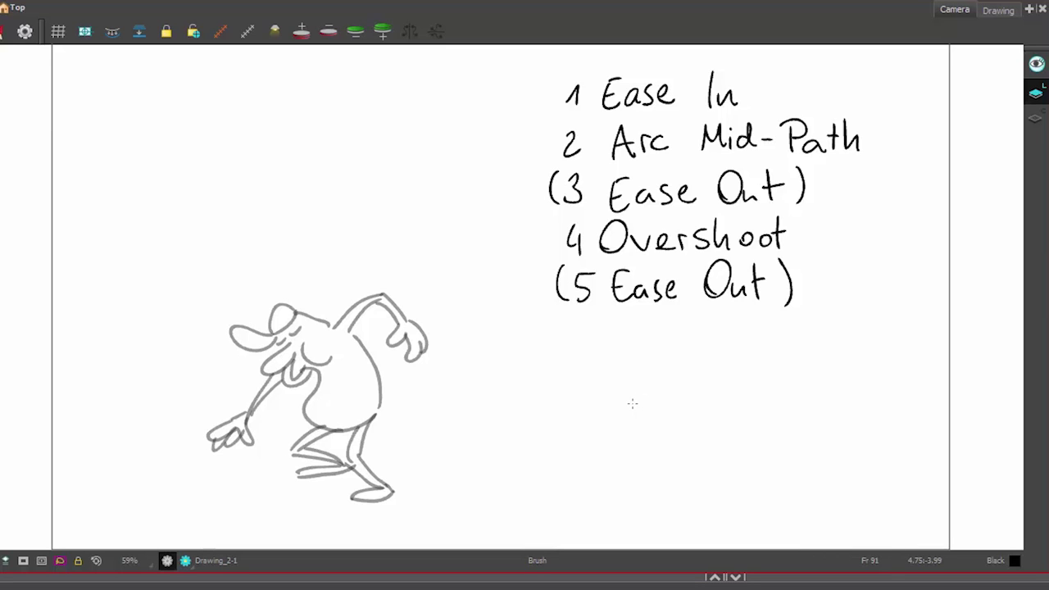
On frame 94 of the character drawing, circle the crouching head and draw two curved paths toward the upright head, with a circle partway along each.
{"action": "left_click", "coordinate": [541, 587]}
{"action": "left_click", "coordinate": [541, 588]}
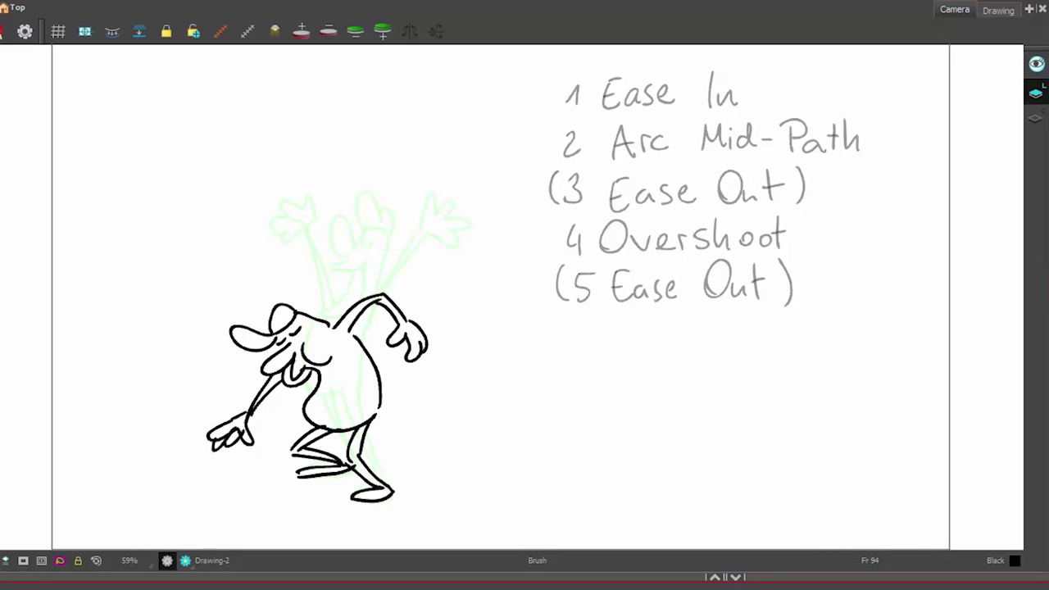
{"action": "mouse_move", "coordinate": [272, 290]}
{"action": "left_mouse_down"}
{"action": "mouse_move", "coordinate": [289, 357]}
{"action": "mouse_move", "coordinate": [262, 341]}
{"action": "mouse_move", "coordinate": [284, 358]}
{"action": "left_mouse_up"}
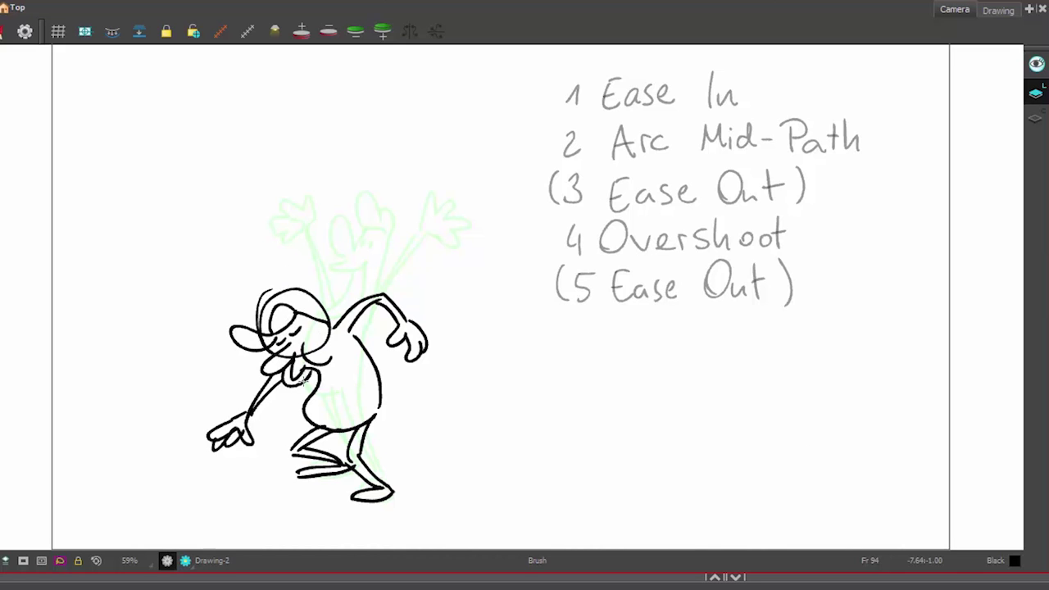
{"action": "left_click_drag", "start_coordinate": [292, 377], "coordinate": [277, 334]}
{"action": "mouse_move", "coordinate": [278, 334]}
{"action": "left_mouse_down"}
{"action": "mouse_move", "coordinate": [302, 202]}
{"action": "mouse_move", "coordinate": [395, 191]}
{"action": "left_mouse_up"}
{"action": "left_click_drag", "start_coordinate": [398, 308], "coordinate": [380, 220]}
{"action": "mouse_move", "coordinate": [397, 259]}
{"action": "left_mouse_down"}
{"action": "mouse_move", "coordinate": [433, 283]}
{"action": "mouse_move", "coordinate": [389, 256]}
{"action": "left_mouse_up"}
{"action": "mouse_move", "coordinate": [253, 231]}
{"action": "left_mouse_down"}
{"action": "mouse_move", "coordinate": [320, 238]}
{"action": "mouse_move", "coordinate": [271, 196]}
{"action": "left_mouse_up"}
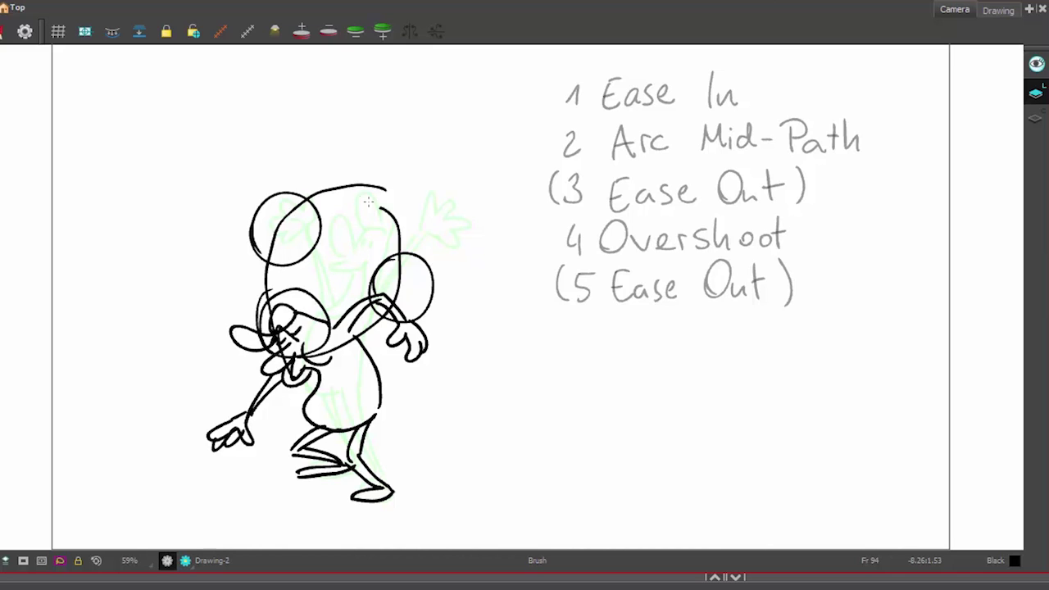
Sketch a trial face between the two poses, and undo it together with all the path curves and circles.
{"action": "mouse_move", "coordinate": [314, 234]}
{"action": "left_mouse_down"}
{"action": "mouse_move", "coordinate": [339, 246]}
{"action": "mouse_move", "coordinate": [322, 264]}
{"action": "mouse_move", "coordinate": [355, 262]}
{"action": "mouse_move", "coordinate": [341, 317]}
{"action": "left_mouse_up"}
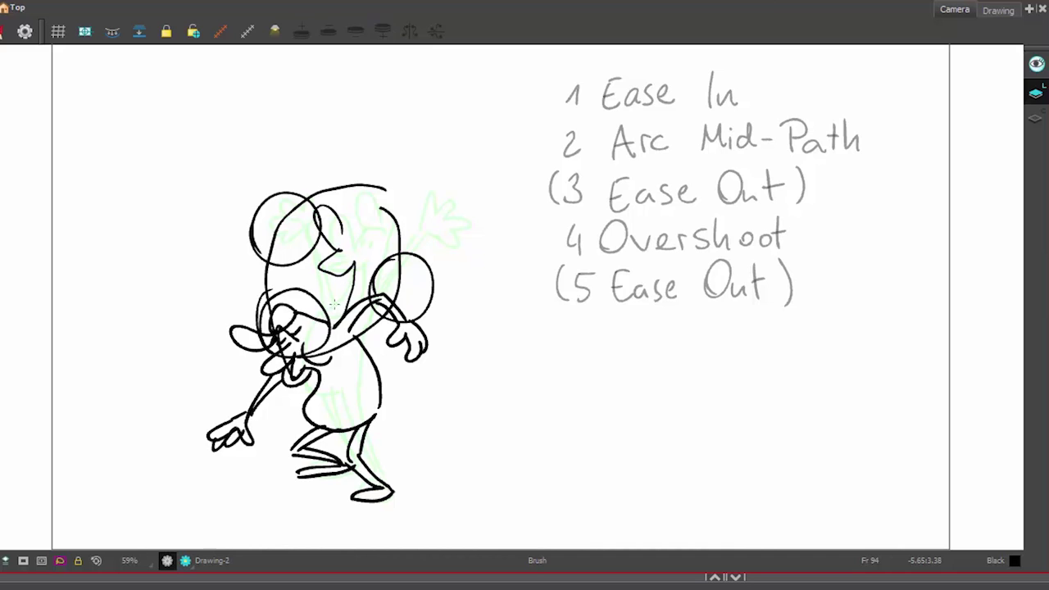
{"action": "left_click_drag", "start_coordinate": [345, 234], "coordinate": [371, 284]}
{"action": "key", "text": "alt+s"}
{"action": "key", "text": "ctrl+z"}
{"action": "key", "text": "ctrl+z"}
{"action": "key", "text": "ctrl+z"}
{"action": "key", "text": "ctrl+z"}
{"action": "key", "text": "ctrl+z"}
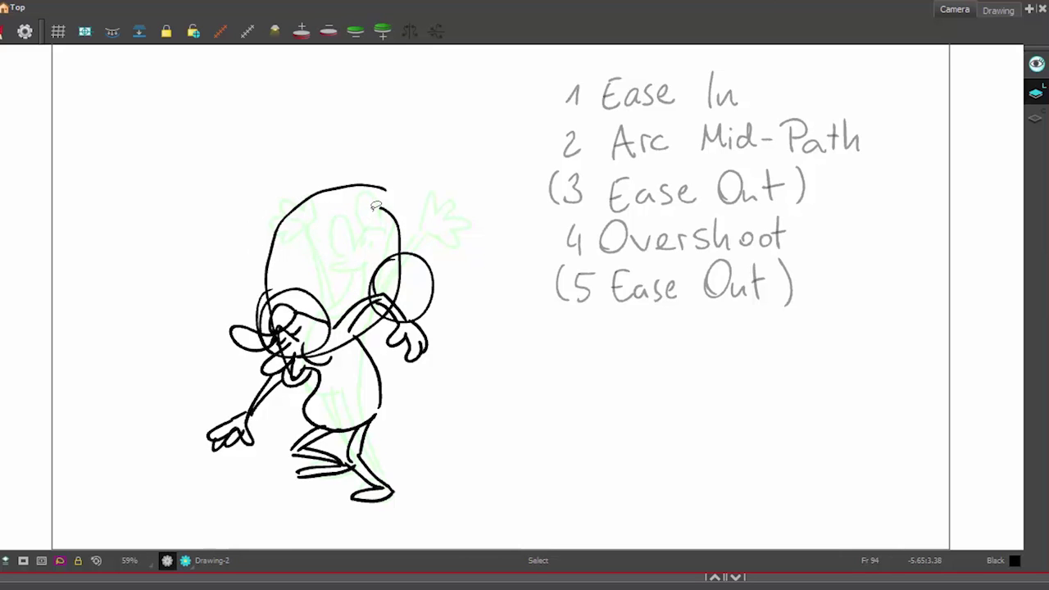
{"action": "key", "text": "ctrl+z"}
{"action": "key", "text": "ctrl+z"}
{"action": "key", "text": "ctrl+z"}
{"action": "key", "text": "ctrl+z"}
Try further curved motion paths from the crouching head toward the upright pose, and remove these trial strokes.
{"action": "key", "text": "alt+b"}
{"action": "mouse_move", "coordinate": [308, 295]}
{"action": "left_mouse_down"}
{"action": "mouse_move", "coordinate": [421, 180]}
{"action": "mouse_move", "coordinate": [398, 170]}
{"action": "mouse_move", "coordinate": [415, 211]}
{"action": "left_mouse_up"}
{"action": "key", "text": "ctrl+z"}
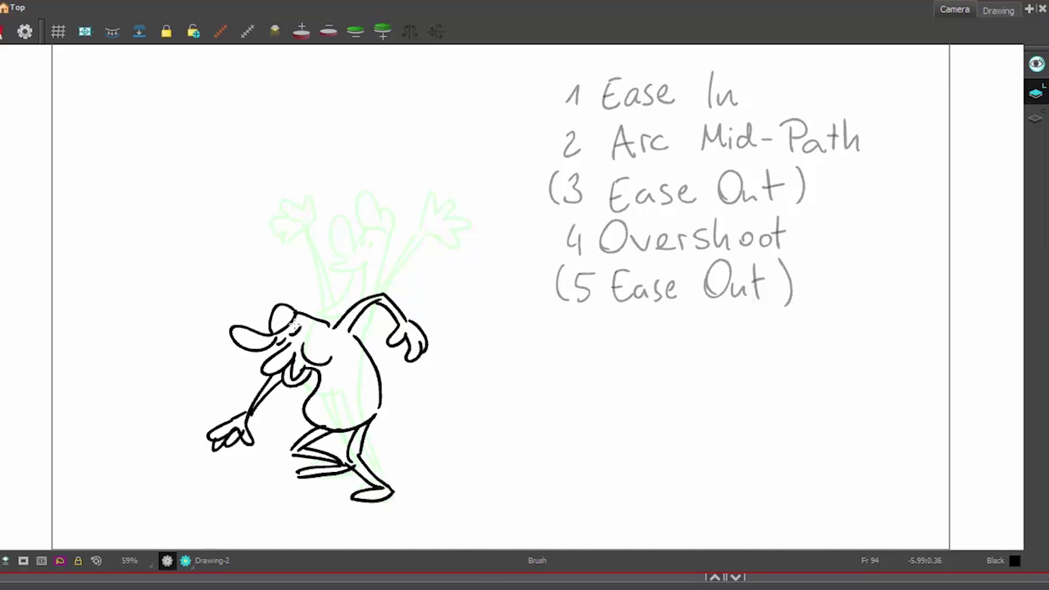
{"action": "left_click_drag", "start_coordinate": [328, 313], "coordinate": [398, 300]}
{"action": "mouse_move", "coordinate": [386, 215]}
{"action": "left_mouse_down"}
{"action": "mouse_move", "coordinate": [372, 174]}
{"action": "mouse_move", "coordinate": [387, 220]}
{"action": "mouse_move", "coordinate": [350, 241]}
{"action": "mouse_move", "coordinate": [365, 293]}
{"action": "mouse_move", "coordinate": [343, 291]}
{"action": "mouse_move", "coordinate": [427, 182]}
{"action": "mouse_move", "coordinate": [417, 195]}
{"action": "mouse_move", "coordinate": [318, 227]}
{"action": "mouse_move", "coordinate": [346, 219]}
{"action": "left_mouse_up"}
{"action": "key", "text": "ctrl+z"}
{"action": "key", "text": "ctrl+z"}
{"action": "key", "text": "alt+s"}
{"action": "mouse_move", "coordinate": [291, 251]}
{"action": "left_mouse_down"}
{"action": "mouse_move", "coordinate": [415, 276]}
{"action": "mouse_move", "coordinate": [311, 283]}
{"action": "mouse_move", "coordinate": [445, 226]}
{"action": "left_mouse_up"}
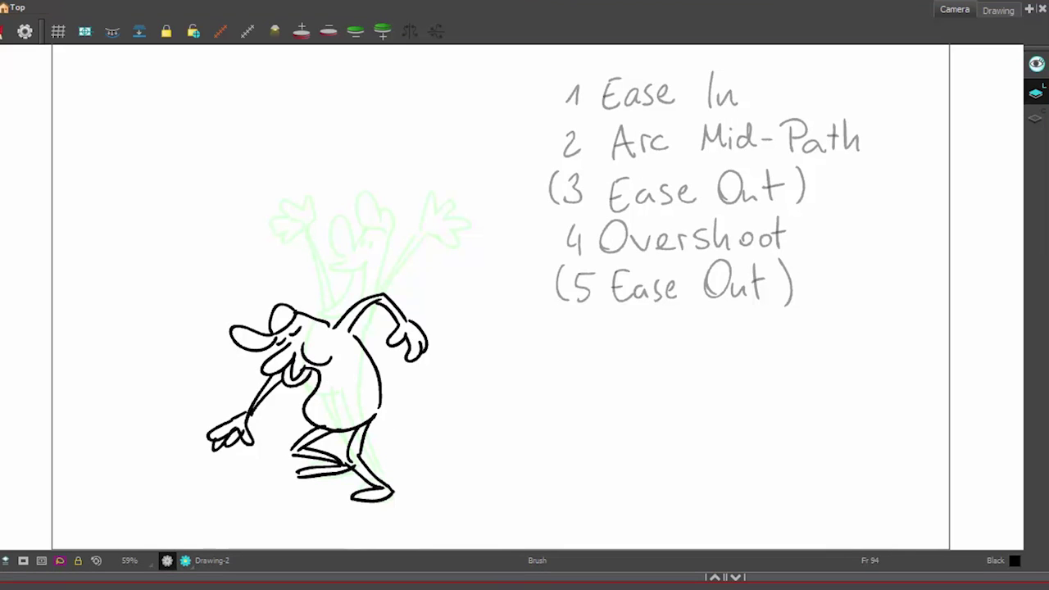
On frame 97, move list items 3 to 5 down and write "2A Change Chain" in the gap below "Arc Mid-Path".
{"action": "key", "text": "g"}
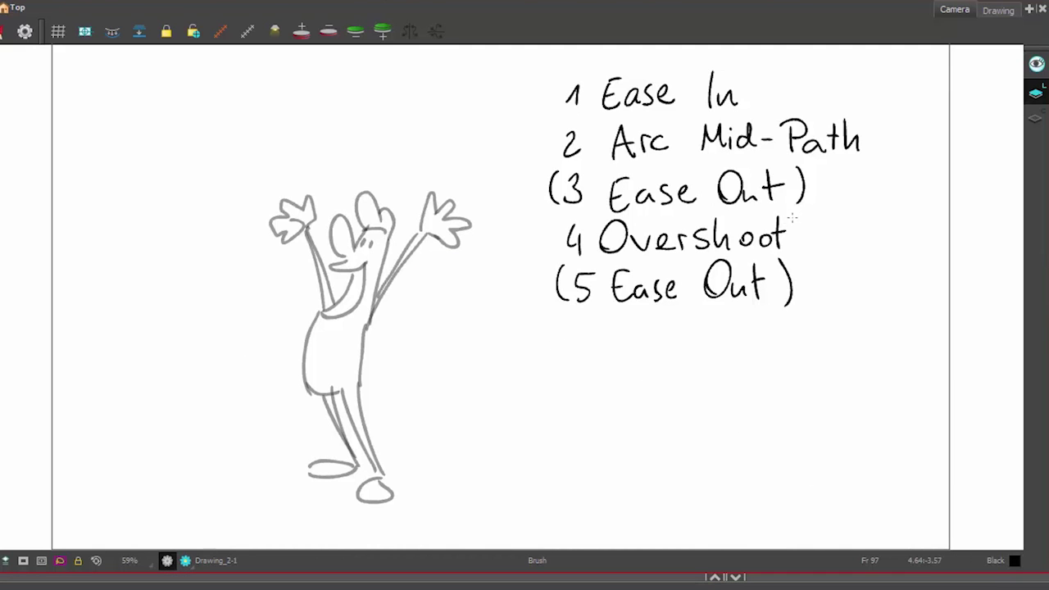
{"action": "key", "text": "alt+s"}
{"action": "mouse_move", "coordinate": [824, 328]}
{"action": "left_mouse_down"}
{"action": "mouse_move", "coordinate": [764, 158]}
{"action": "mouse_move", "coordinate": [555, 171]}
{"action": "mouse_move", "coordinate": [733, 335]}
{"action": "left_mouse_up"}
{"action": "left_click_drag", "start_coordinate": [736, 201], "coordinate": [734, 259]}
{"action": "key", "text": "alt+b"}
{"action": "mouse_move", "coordinate": [557, 184]}
{"action": "left_mouse_down"}
{"action": "mouse_move", "coordinate": [599, 208]}
{"action": "mouse_move", "coordinate": [596, 196]}
{"action": "mouse_move", "coordinate": [677, 168]}
{"action": "mouse_move", "coordinate": [692, 196]}
{"action": "mouse_move", "coordinate": [745, 187]}
{"action": "mouse_move", "coordinate": [745, 205]}
{"action": "mouse_move", "coordinate": [766, 181]}
{"action": "mouse_move", "coordinate": [863, 201]}
{"action": "mouse_move", "coordinate": [920, 202]}
{"action": "left_mouse_up"}
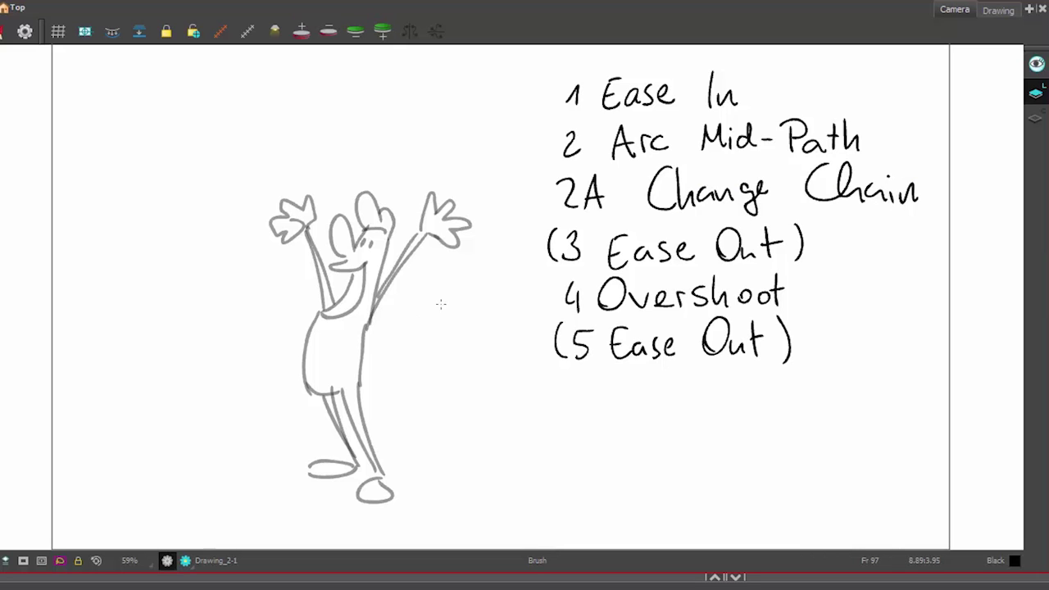
Sketch the rear arm in a lower and a higher bent position over the upright pose, with upward arrows at elbow and hand.
{"action": "mouse_move", "coordinate": [366, 314]}
{"action": "left_mouse_down"}
{"action": "mouse_move", "coordinate": [410, 289]}
{"action": "mouse_move", "coordinate": [418, 338]}
{"action": "left_mouse_up"}
{"action": "left_click_drag", "start_coordinate": [413, 285], "coordinate": [428, 334]}
{"action": "left_click_drag", "start_coordinate": [413, 263], "coordinate": [428, 250]}
{"action": "left_click_drag", "start_coordinate": [430, 250], "coordinate": [434, 274]}
{"action": "mouse_move", "coordinate": [372, 305]}
{"action": "left_mouse_down"}
{"action": "mouse_move", "coordinate": [451, 246]}
{"action": "mouse_move", "coordinate": [383, 301]}
{"action": "mouse_move", "coordinate": [455, 254]}
{"action": "mouse_move", "coordinate": [441, 233]}
{"action": "left_mouse_up"}
{"action": "mouse_move", "coordinate": [447, 202]}
{"action": "left_mouse_down"}
{"action": "mouse_move", "coordinate": [467, 218]}
{"action": "mouse_move", "coordinate": [477, 280]}
{"action": "mouse_move", "coordinate": [464, 286]}
{"action": "left_mouse_up"}
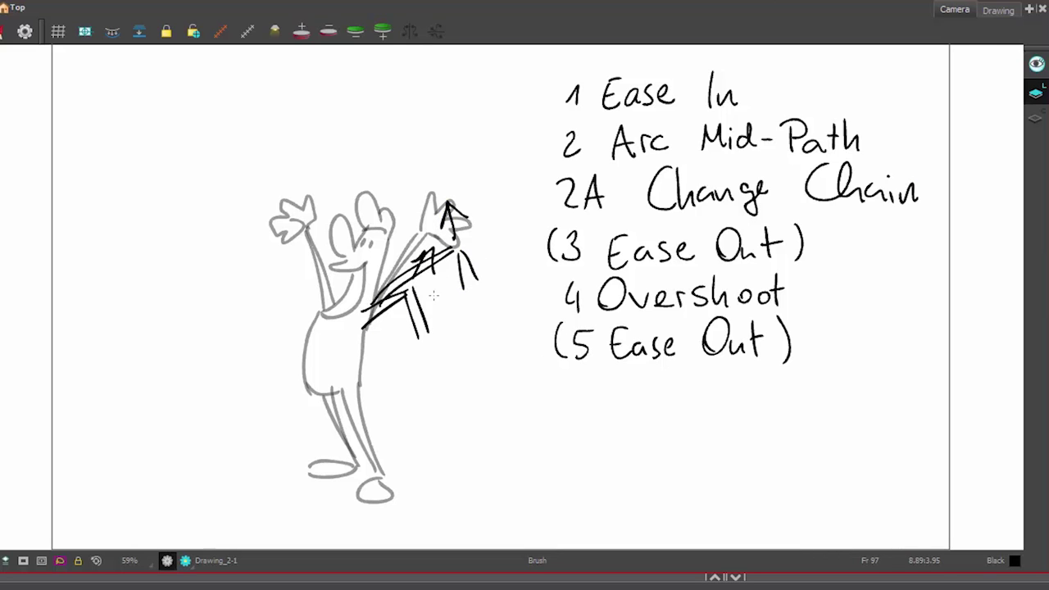
{"action": "left_click_drag", "start_coordinate": [462, 251], "coordinate": [452, 255]}
Add a drooping hand with fingers to the end of the lower hanging forearm.
{"action": "left_click_drag", "start_coordinate": [418, 336], "coordinate": [405, 354]}
{"action": "mouse_move", "coordinate": [428, 329]}
{"action": "left_mouse_down"}
{"action": "mouse_move", "coordinate": [423, 368]}
{"action": "mouse_move", "coordinate": [397, 365]}
{"action": "left_mouse_up"}
{"action": "left_click_drag", "start_coordinate": [413, 357], "coordinate": [398, 370]}
{"action": "left_click_drag", "start_coordinate": [417, 364], "coordinate": [401, 376]}
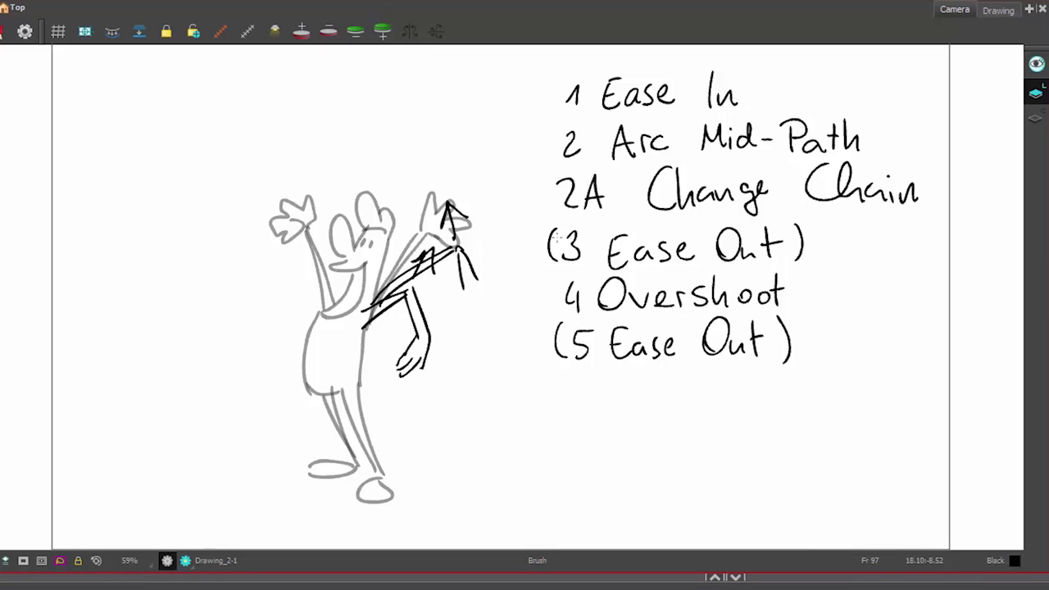
Draw an S-shaped motion path across the character with three circles along it, circle "2 Arc Mid-Path", and select the upper path strokes.
{"action": "mouse_move", "coordinate": [250, 348]}
{"action": "left_mouse_down"}
{"action": "mouse_move", "coordinate": [338, 120]}
{"action": "mouse_move", "coordinate": [390, 138]}
{"action": "left_mouse_up"}
{"action": "mouse_move", "coordinate": [601, 107]}
{"action": "left_mouse_down"}
{"action": "mouse_move", "coordinate": [623, 175]}
{"action": "mouse_move", "coordinate": [861, 136]}
{"action": "mouse_move", "coordinate": [758, 102]}
{"action": "left_mouse_up"}
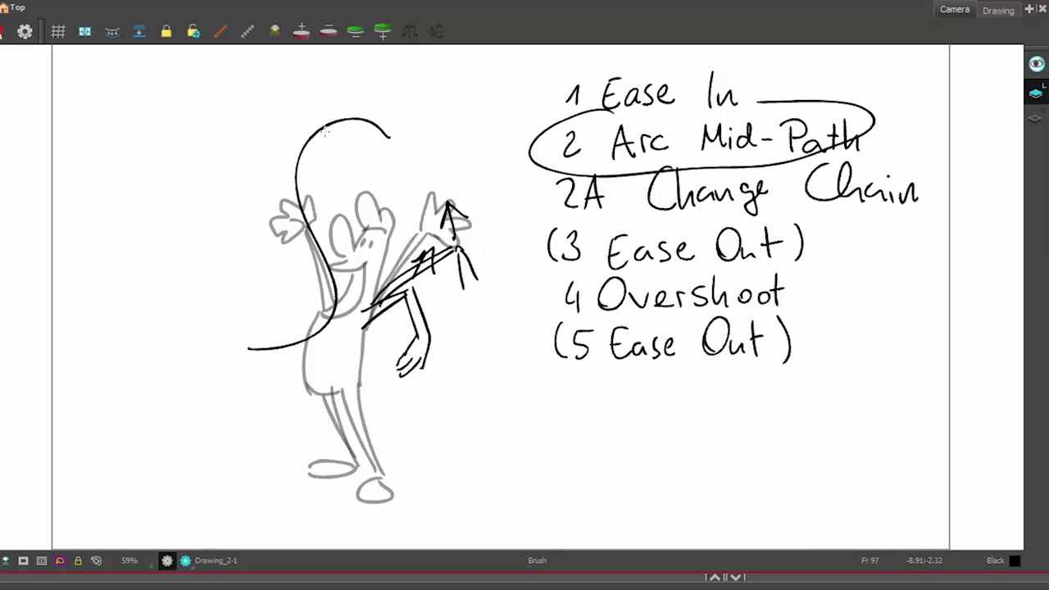
{"action": "left_click_drag", "start_coordinate": [325, 129], "coordinate": [303, 154]}
{"action": "mouse_move", "coordinate": [303, 241]}
{"action": "left_mouse_down"}
{"action": "mouse_move", "coordinate": [329, 215]}
{"action": "mouse_move", "coordinate": [302, 244]}
{"action": "left_mouse_up"}
{"action": "left_click_drag", "start_coordinate": [335, 313], "coordinate": [331, 307]}
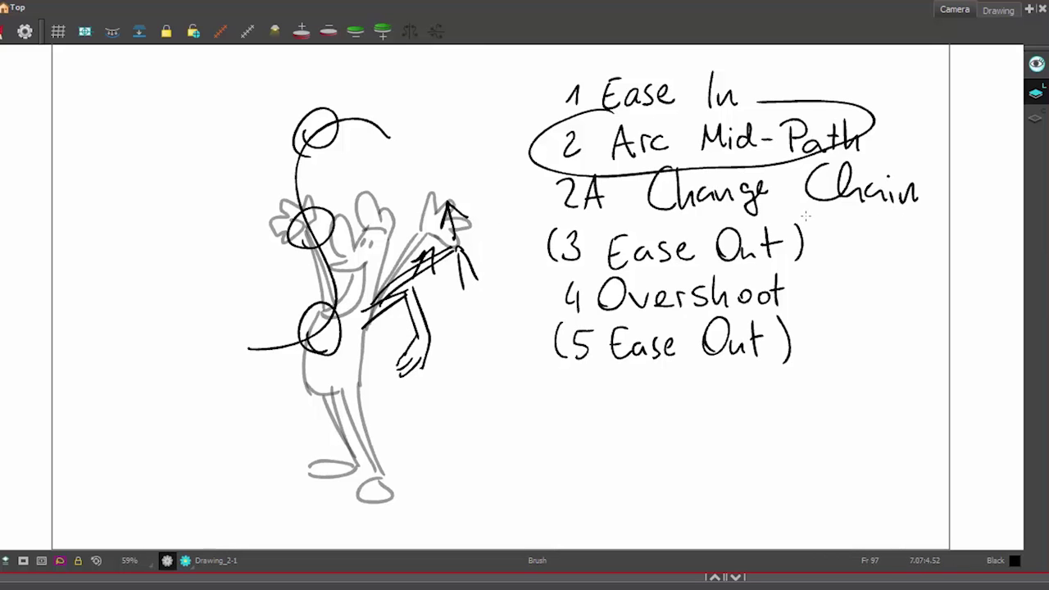
{"action": "key", "text": "alt+s"}
{"action": "mouse_move", "coordinate": [354, 96]}
{"action": "left_mouse_down"}
{"action": "mouse_move", "coordinate": [185, 286]}
{"action": "mouse_move", "coordinate": [323, 443]}
{"action": "mouse_move", "coordinate": [638, 441]}
{"action": "mouse_move", "coordinate": [852, 351]}
{"action": "mouse_move", "coordinate": [937, 184]}
{"action": "mouse_move", "coordinate": [862, 88]}
{"action": "mouse_move", "coordinate": [629, 39]}
{"action": "mouse_move", "coordinate": [306, 101]}
{"action": "mouse_move", "coordinate": [263, 256]}
{"action": "left_mouse_up"}
{"action": "key", "text": "alt+b"}
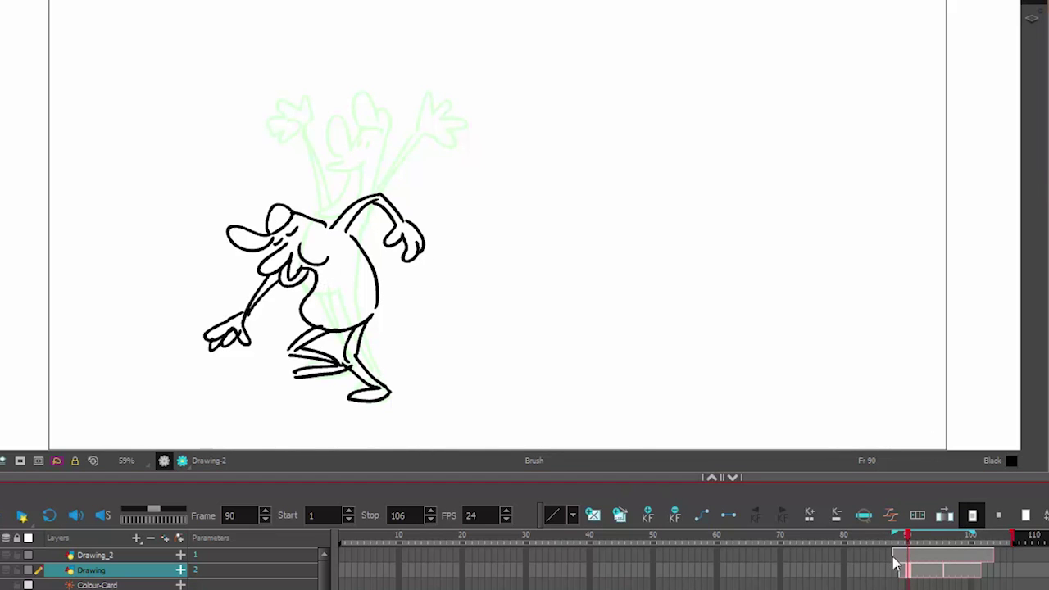
Create empty drawings at frames 91 and 93 on the Drawing layer.
{"action": "left_click", "coordinate": [913, 572]}
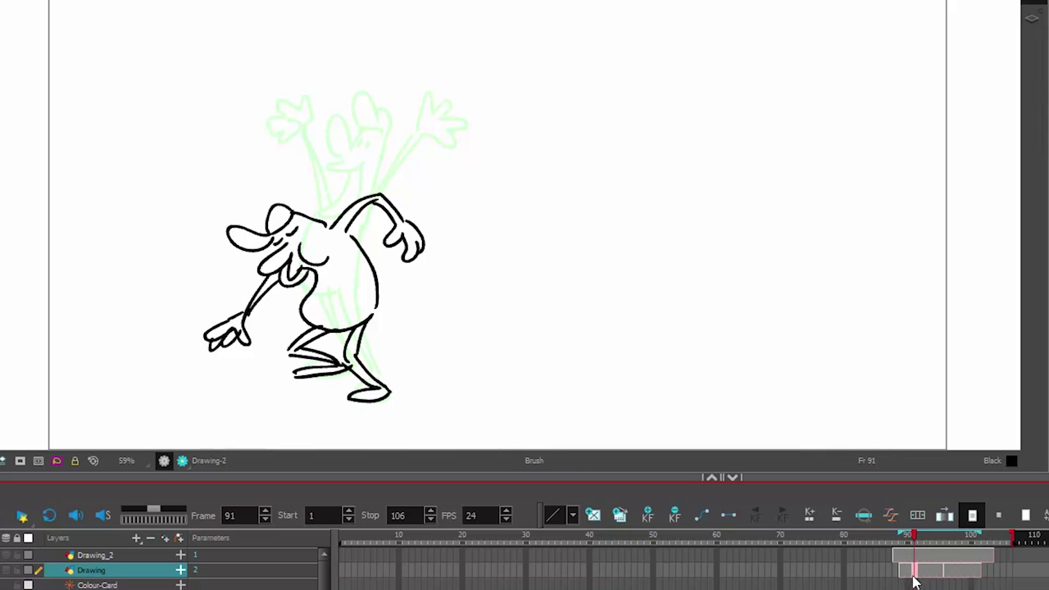
{"action": "left_click", "coordinate": [903, 573]}
{"action": "left_click", "coordinate": [914, 572]}
{"action": "left_click", "coordinate": [927, 572]}
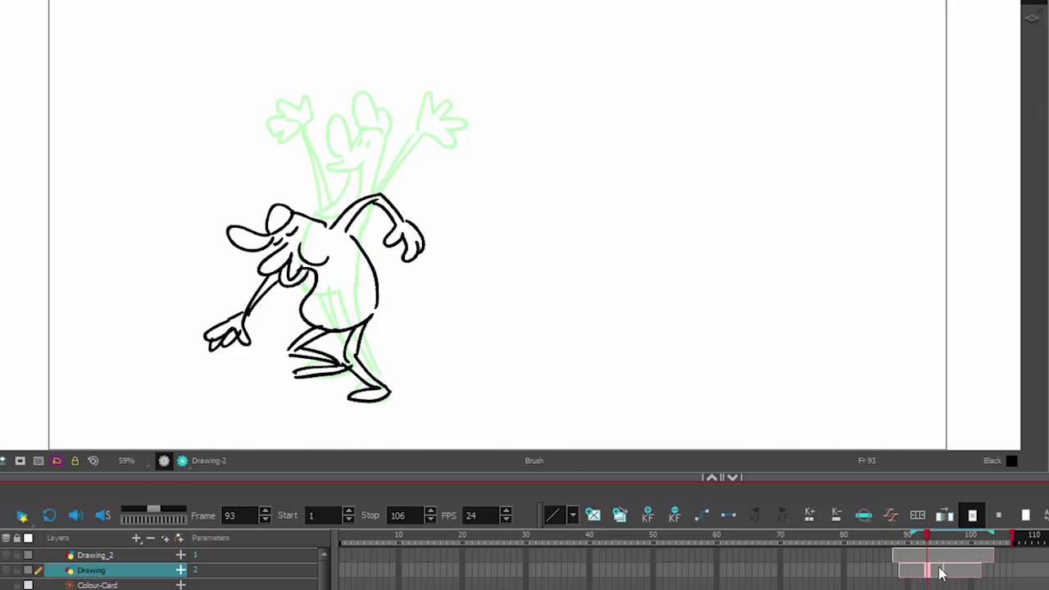
{"action": "left_click", "coordinate": [940, 571]}
{"action": "left_click_drag", "start_coordinate": [541, 440], "coordinate": [502, 450]}
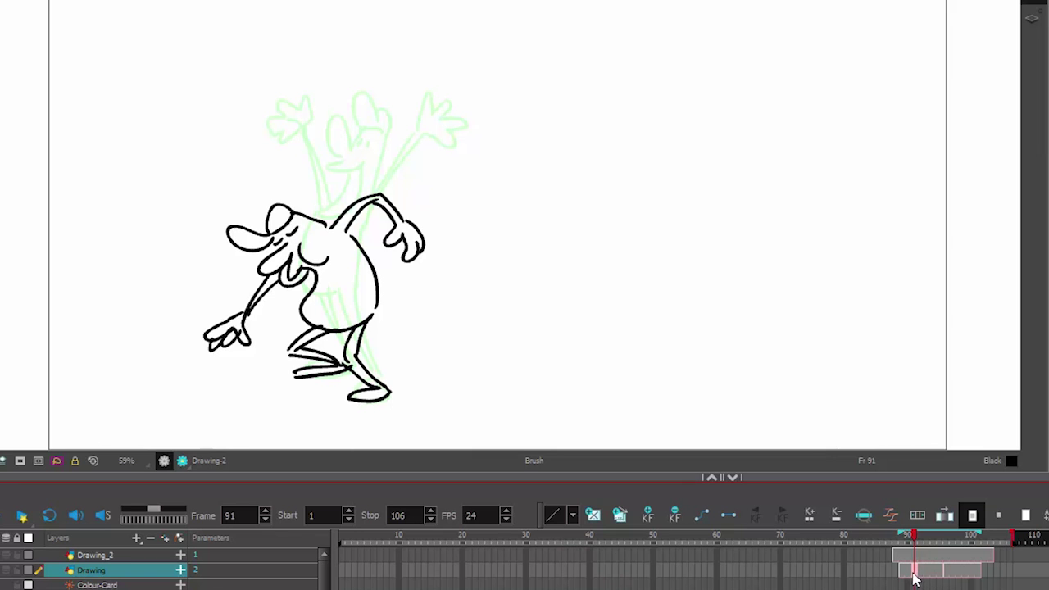
{"action": "left_click", "coordinate": [598, 518]}
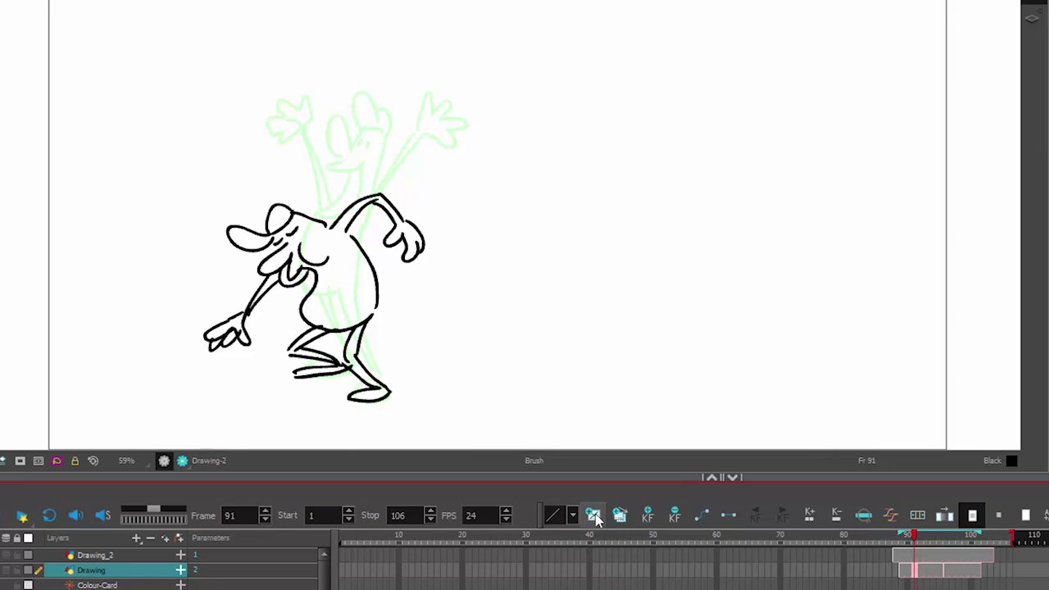
{"action": "left_click", "coordinate": [928, 571]}
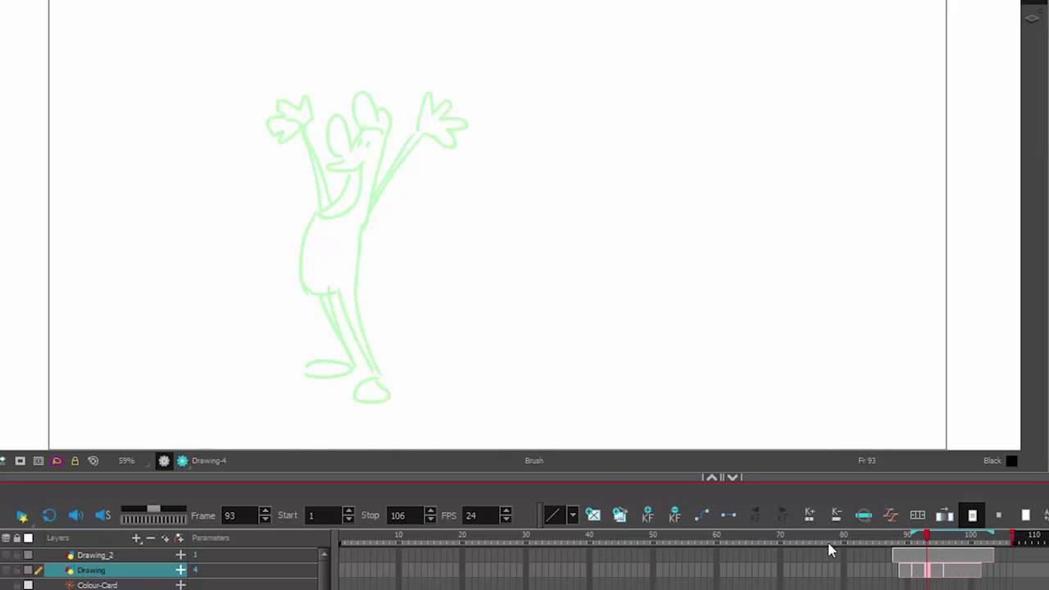
{"action": "left_click", "coordinate": [594, 515]}
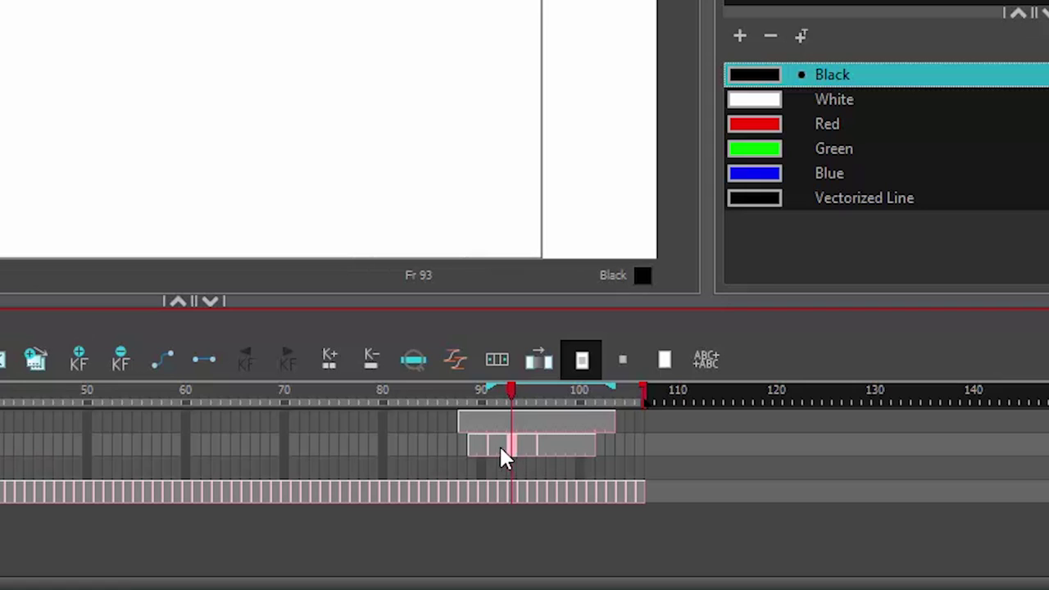
Shift the final upright pose to start at frame 97 and create an empty drawing at frame 95.
{"action": "left_click", "coordinate": [490, 445]}
{"action": "left_click", "coordinate": [541, 449]}
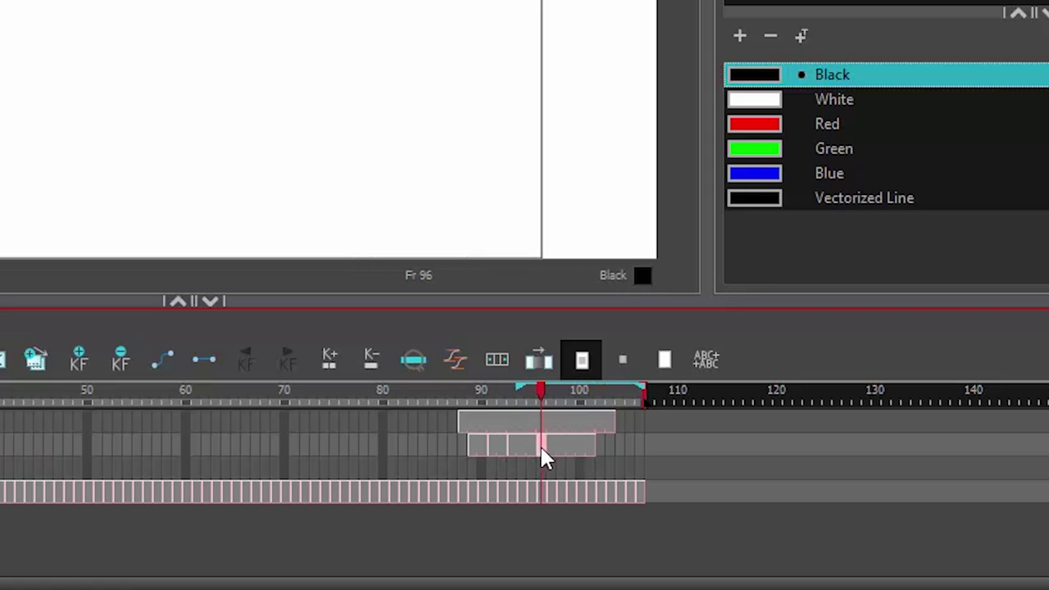
{"action": "left_click", "coordinate": [551, 447]}
{"action": "left_click", "coordinate": [534, 447]}
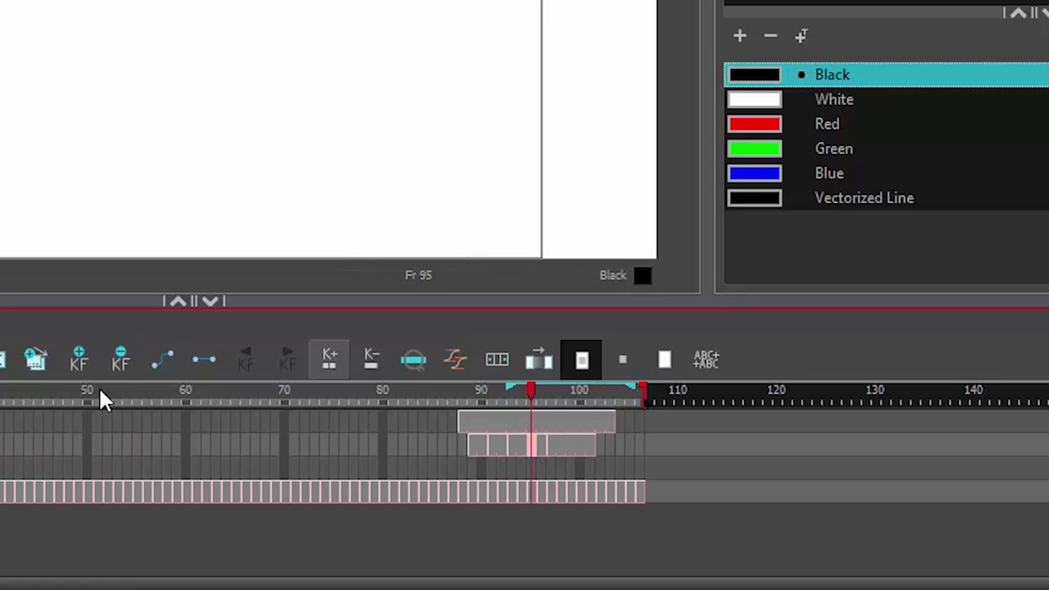
Examine the timing of the drawings between frames 89 and 95, finishing on frame 91.
{"action": "left_click", "coordinate": [482, 446]}
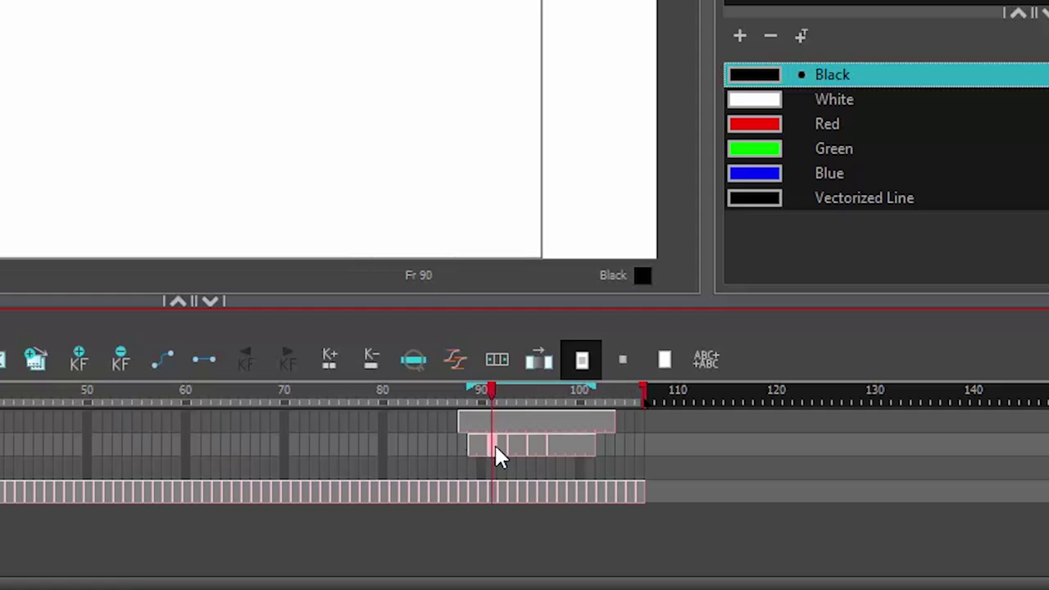
{"action": "left_click", "coordinate": [516, 447]}
{"action": "left_click", "coordinate": [527, 447]}
{"action": "left_click", "coordinate": [512, 447]}
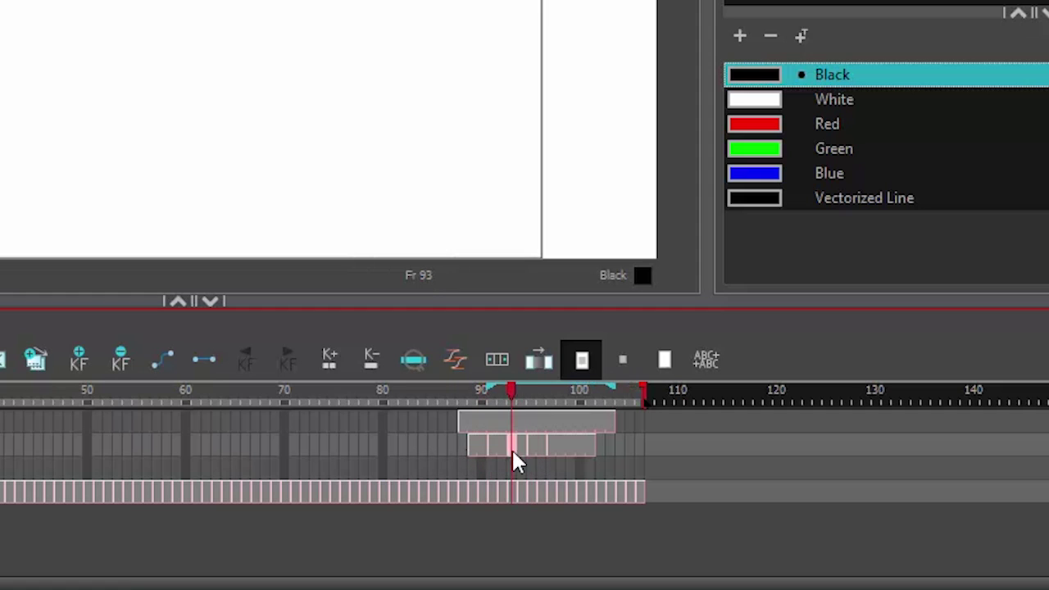
{"action": "left_click", "coordinate": [490, 448]}
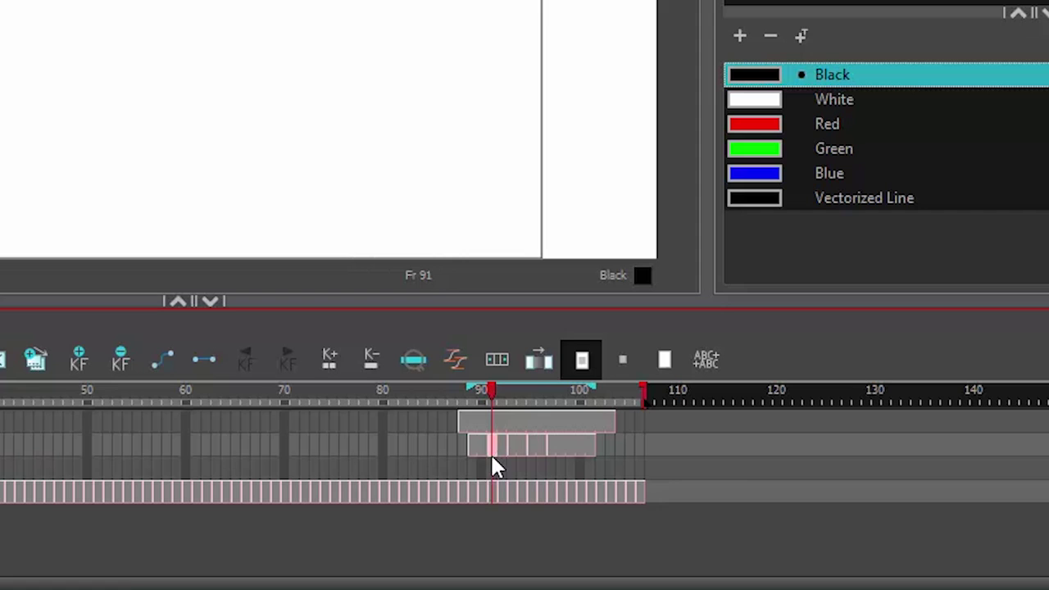
{"action": "left_click", "coordinate": [479, 449]}
{"action": "left_click", "coordinate": [491, 450]}
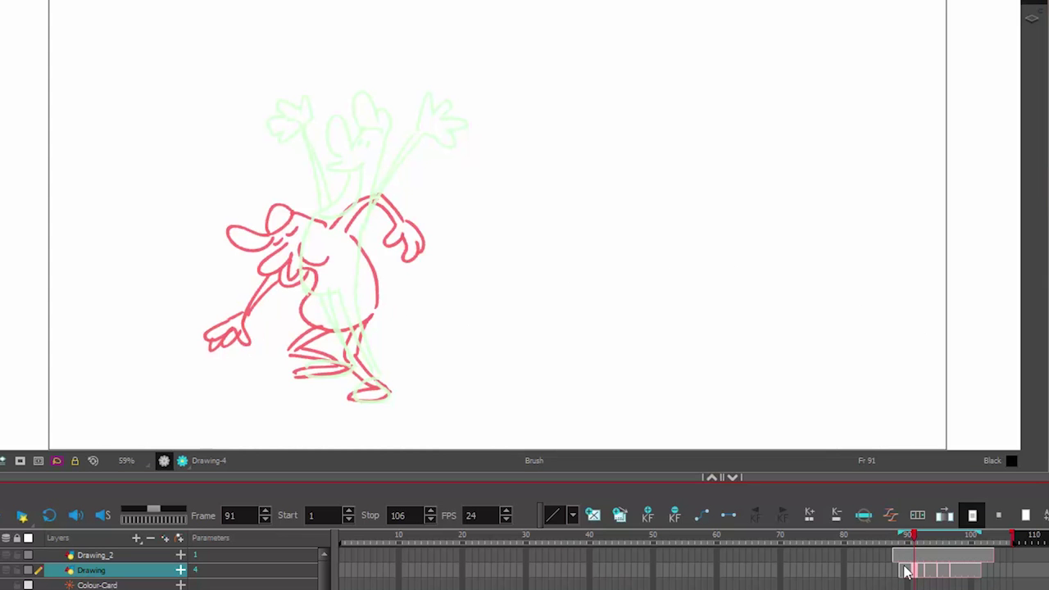
{"action": "left_click", "coordinate": [472, 447]}
{"action": "left_click", "coordinate": [914, 571]}
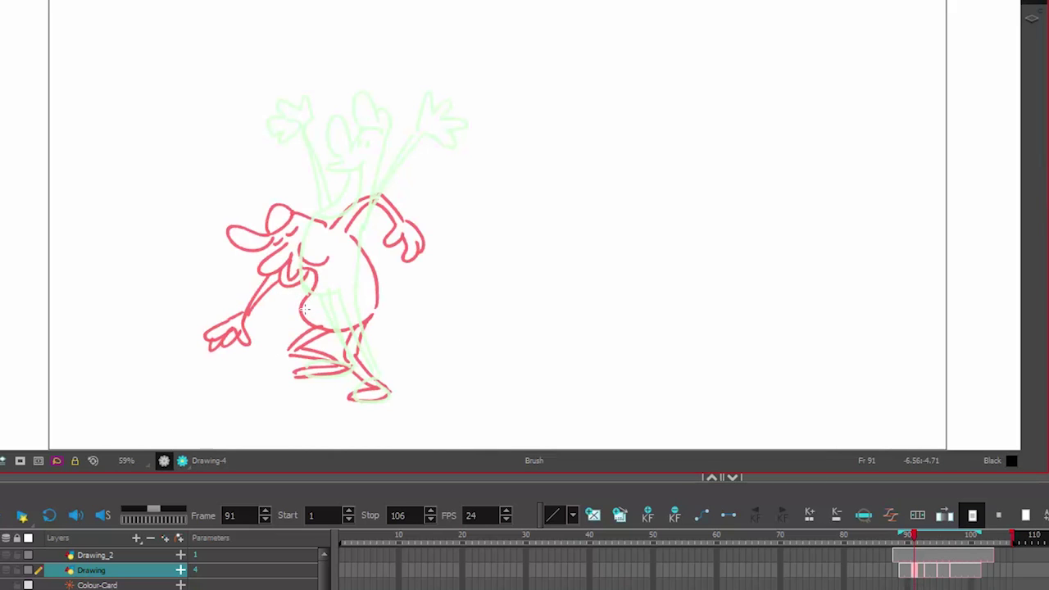
{"action": "mouse_move", "coordinate": [319, 314]}
{"action": "left_mouse_down"}
{"action": "mouse_move", "coordinate": [353, 315]}
{"action": "mouse_move", "coordinate": [372, 292]}
{"action": "left_mouse_up"}
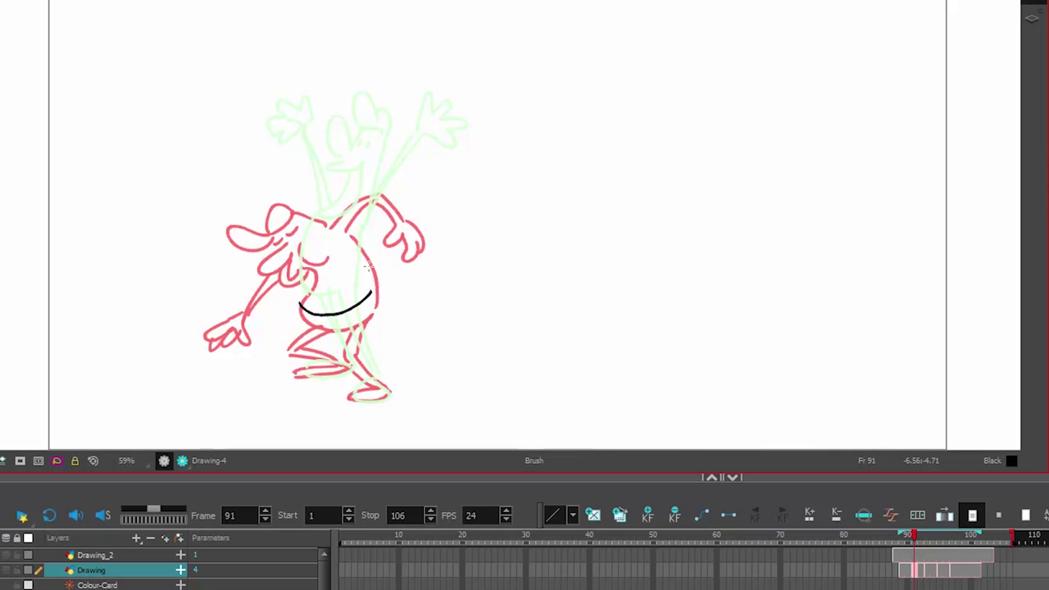
{"action": "key", "text": "alt+s"}
{"action": "key", "text": "Delete"}
Draw the ease-in drawing's rounded torso, back, mouth and closed eye on frame 91, close to the crouching pose.
{"action": "key", "text": "alt+b"}
{"action": "mouse_move", "coordinate": [296, 303]}
{"action": "left_mouse_down"}
{"action": "mouse_move", "coordinate": [352, 319]}
{"action": "mouse_move", "coordinate": [372, 294]}
{"action": "mouse_move", "coordinate": [359, 241]}
{"action": "mouse_move", "coordinate": [321, 197]}
{"action": "mouse_move", "coordinate": [281, 203]}
{"action": "mouse_move", "coordinate": [269, 228]}
{"action": "mouse_move", "coordinate": [287, 273]}
{"action": "mouse_move", "coordinate": [291, 258]}
{"action": "mouse_move", "coordinate": [273, 289]}
{"action": "mouse_move", "coordinate": [289, 260]}
{"action": "mouse_move", "coordinate": [301, 280]}
{"action": "mouse_move", "coordinate": [313, 271]}
{"action": "mouse_move", "coordinate": [299, 314]}
{"action": "left_mouse_up"}
{"action": "key", "text": "alt+s"}
{"action": "key", "text": "Delete"}
{"action": "key", "text": "alt+b"}
{"action": "left_click_drag", "start_coordinate": [307, 277], "coordinate": [305, 303]}
{"action": "mouse_move", "coordinate": [287, 240]}
{"action": "left_mouse_down"}
{"action": "mouse_move", "coordinate": [302, 231]}
{"action": "mouse_move", "coordinate": [284, 243]}
{"action": "left_mouse_up"}
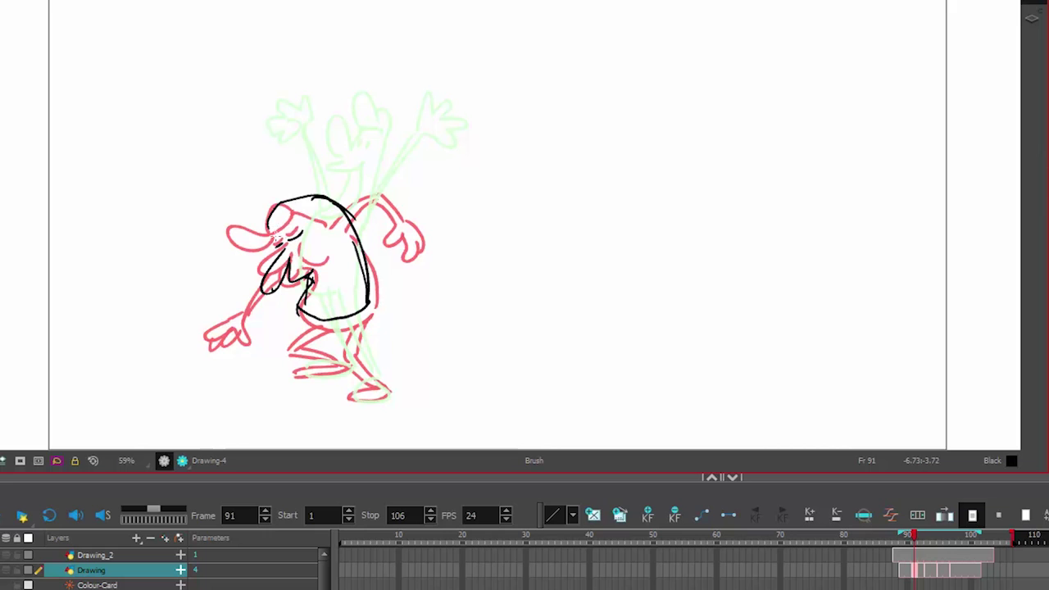
Draw the rounded tuft on the head, the nose, and the front arm reaching down with its hand.
{"action": "mouse_move", "coordinate": [289, 227]}
{"action": "left_mouse_down"}
{"action": "mouse_move", "coordinate": [290, 201]}
{"action": "mouse_move", "coordinate": [264, 225]}
{"action": "mouse_move", "coordinate": [289, 201]}
{"action": "left_mouse_up"}
{"action": "key", "text": "ctrl+z"}
{"action": "mouse_move", "coordinate": [267, 234]}
{"action": "left_mouse_down"}
{"action": "mouse_move", "coordinate": [239, 243]}
{"action": "mouse_move", "coordinate": [274, 241]}
{"action": "mouse_move", "coordinate": [285, 230]}
{"action": "mouse_move", "coordinate": [250, 257]}
{"action": "left_mouse_up"}
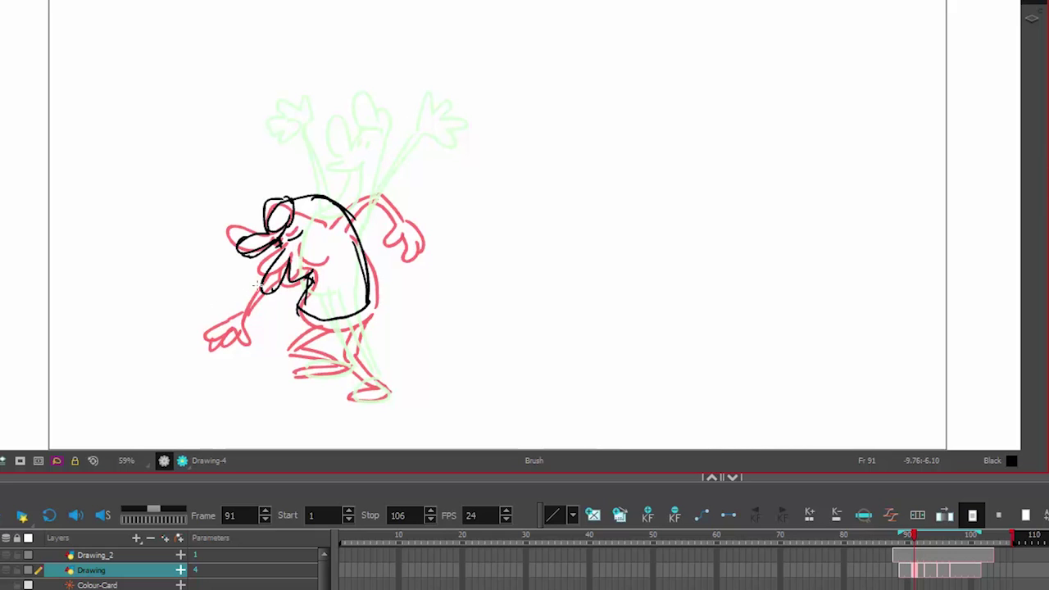
{"action": "mouse_move", "coordinate": [279, 302]}
{"action": "left_mouse_down"}
{"action": "mouse_move", "coordinate": [292, 278]}
{"action": "mouse_move", "coordinate": [279, 306]}
{"action": "mouse_move", "coordinate": [257, 311]}
{"action": "mouse_move", "coordinate": [279, 313]}
{"action": "mouse_move", "coordinate": [238, 322]}
{"action": "mouse_move", "coordinate": [242, 315]}
{"action": "mouse_move", "coordinate": [232, 328]}
{"action": "mouse_move", "coordinate": [252, 320]}
{"action": "mouse_move", "coordinate": [221, 327]}
{"action": "mouse_move", "coordinate": [215, 342]}
{"action": "mouse_move", "coordinate": [240, 347]}
{"action": "mouse_move", "coordinate": [264, 312]}
{"action": "left_mouse_up"}
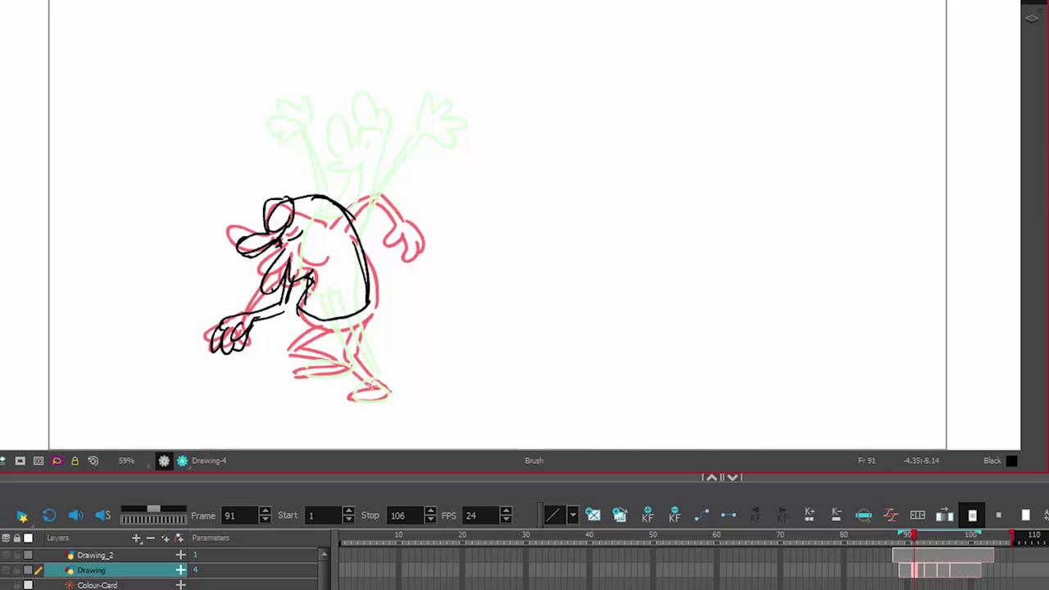
Draw the standing leg and the bent, lifted leg with its foot beneath the torso.
{"action": "mouse_move", "coordinate": [367, 371]}
{"action": "left_mouse_down"}
{"action": "mouse_move", "coordinate": [347, 354]}
{"action": "mouse_move", "coordinate": [350, 299]}
{"action": "mouse_move", "coordinate": [361, 373]}
{"action": "left_mouse_up"}
{"action": "key", "text": "ctrl+z"}
{"action": "mouse_move", "coordinate": [363, 310]}
{"action": "left_mouse_down"}
{"action": "mouse_move", "coordinate": [359, 350]}
{"action": "mouse_move", "coordinate": [383, 383]}
{"action": "left_mouse_up"}
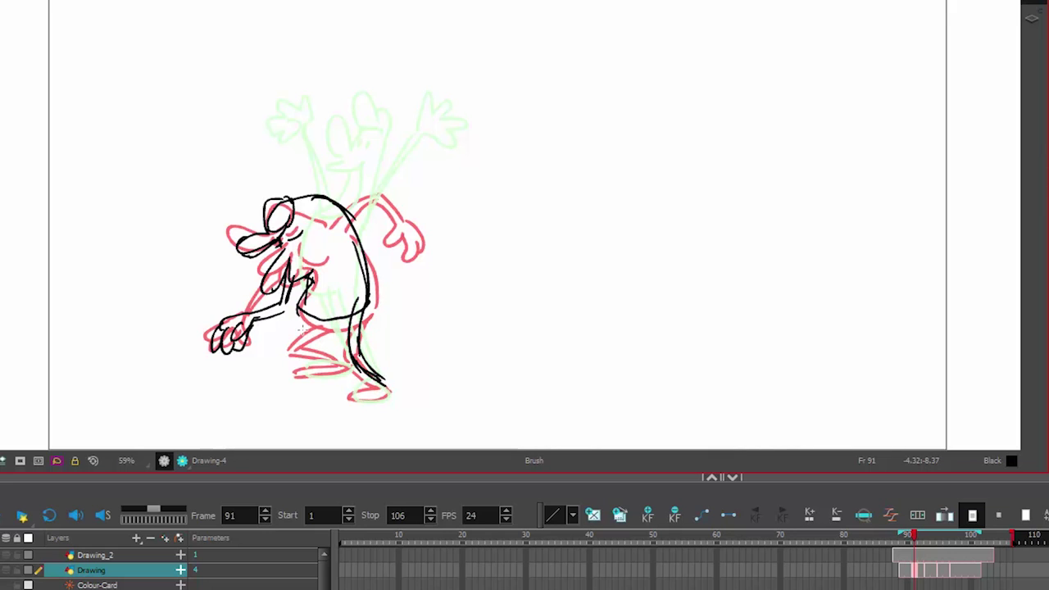
{"action": "mouse_move", "coordinate": [302, 302]}
{"action": "left_mouse_down"}
{"action": "mouse_move", "coordinate": [317, 322]}
{"action": "mouse_move", "coordinate": [298, 331]}
{"action": "mouse_move", "coordinate": [330, 322]}
{"action": "mouse_move", "coordinate": [299, 345]}
{"action": "mouse_move", "coordinate": [311, 335]}
{"action": "mouse_move", "coordinate": [303, 347]}
{"action": "mouse_move", "coordinate": [334, 366]}
{"action": "mouse_move", "coordinate": [294, 351]}
{"action": "mouse_move", "coordinate": [338, 367]}
{"action": "mouse_move", "coordinate": [296, 369]}
{"action": "mouse_move", "coordinate": [332, 380]}
{"action": "mouse_move", "coordinate": [302, 376]}
{"action": "mouse_move", "coordinate": [336, 375]}
{"action": "left_mouse_up"}
{"action": "key", "text": "ctrl+z"}
{"action": "key", "text": "ctrl+z"}
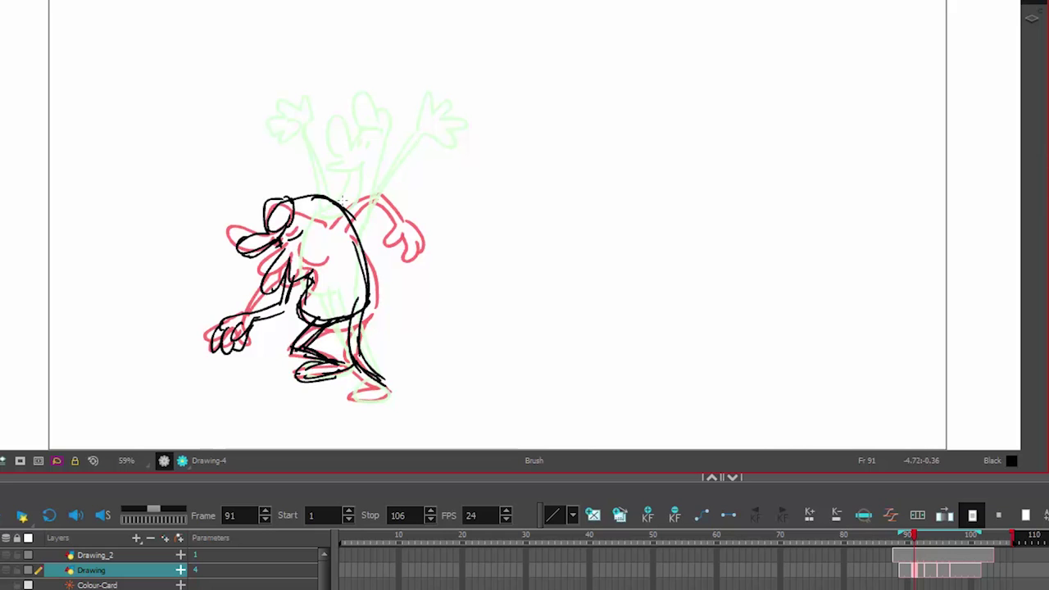
Draw the rear arm arching slightly higher with a drooping hand, and go to the empty drawing at frame 93.
{"action": "left_click_drag", "start_coordinate": [339, 223], "coordinate": [397, 182]}
{"action": "mouse_move", "coordinate": [345, 234]}
{"action": "left_mouse_down"}
{"action": "mouse_move", "coordinate": [403, 187]}
{"action": "mouse_move", "coordinate": [397, 199]}
{"action": "mouse_move", "coordinate": [401, 185]}
{"action": "mouse_move", "coordinate": [378, 190]}
{"action": "mouse_move", "coordinate": [418, 190]}
{"action": "mouse_move", "coordinate": [395, 175]}
{"action": "mouse_move", "coordinate": [420, 198]}
{"action": "mouse_move", "coordinate": [397, 180]}
{"action": "mouse_move", "coordinate": [409, 194]}
{"action": "mouse_move", "coordinate": [403, 220]}
{"action": "mouse_move", "coordinate": [433, 237]}
{"action": "left_mouse_up"}
{"action": "mouse_move", "coordinate": [430, 197]}
{"action": "left_mouse_down"}
{"action": "mouse_move", "coordinate": [437, 231]}
{"action": "mouse_move", "coordinate": [434, 202]}
{"action": "left_mouse_up"}
{"action": "left_click_drag", "start_coordinate": [431, 199], "coordinate": [438, 228]}
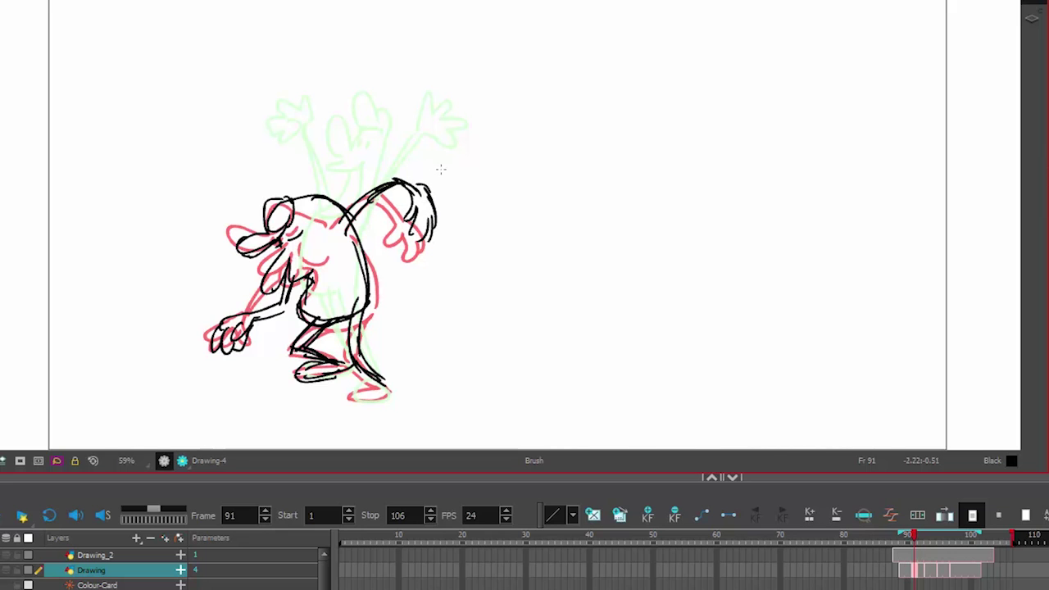
{"action": "left_click", "coordinate": [928, 574]}
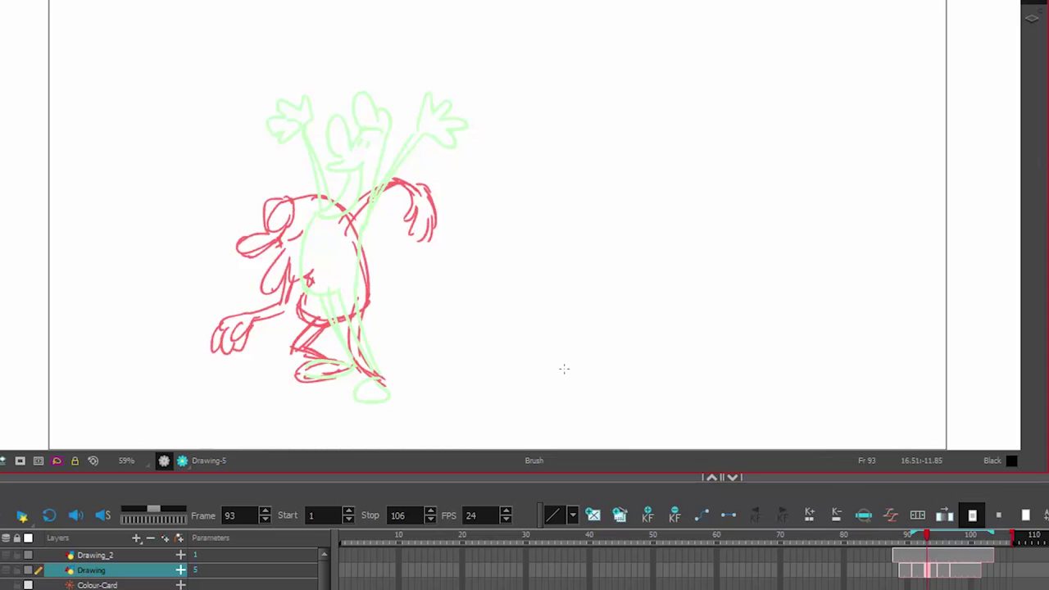
Draw the breakdown's downward-facing head with its round tuft and long drooping nose on frame 93, and the curved back.
{"action": "mouse_move", "coordinate": [282, 301]}
{"action": "left_mouse_down"}
{"action": "mouse_move", "coordinate": [360, 109]}
{"action": "mouse_move", "coordinate": [390, 115]}
{"action": "left_mouse_up"}
{"action": "key", "text": "alt+s"}
{"action": "key", "text": "ctrl+z"}
{"action": "key", "text": "alt+b"}
{"action": "mouse_move", "coordinate": [291, 174]}
{"action": "left_mouse_down"}
{"action": "mouse_move", "coordinate": [270, 180]}
{"action": "mouse_move", "coordinate": [283, 207]}
{"action": "mouse_move", "coordinate": [318, 155]}
{"action": "mouse_move", "coordinate": [240, 204]}
{"action": "mouse_move", "coordinate": [304, 158]}
{"action": "mouse_move", "coordinate": [289, 136]}
{"action": "mouse_move", "coordinate": [296, 131]}
{"action": "mouse_move", "coordinate": [361, 186]}
{"action": "left_mouse_up"}
{"action": "key", "text": "ctrl+z"}
{"action": "left_click_drag", "start_coordinate": [318, 155], "coordinate": [356, 220]}
{"action": "key", "text": "ctrl+z"}
{"action": "key", "text": "ctrl+z"}
{"action": "mouse_move", "coordinate": [315, 157]}
{"action": "left_mouse_down"}
{"action": "mouse_move", "coordinate": [352, 207]}
{"action": "mouse_move", "coordinate": [361, 242]}
{"action": "left_mouse_up"}
{"action": "left_click_drag", "start_coordinate": [341, 175], "coordinate": [364, 269]}
{"action": "left_click_drag", "start_coordinate": [361, 233], "coordinate": [362, 281]}
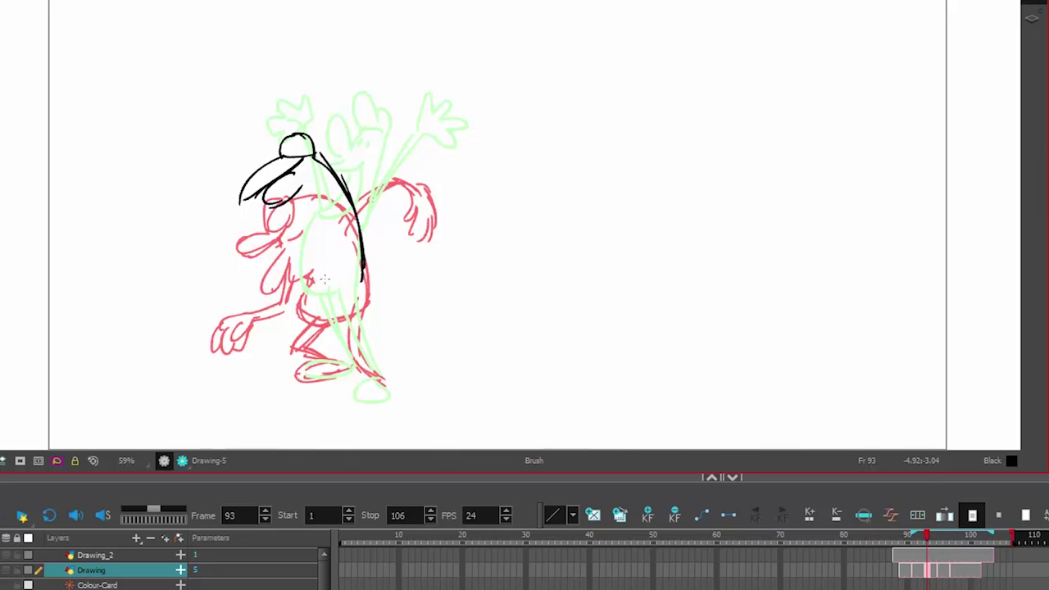
Close the torso with the rounded bottom and stretched belly, and add the mouth and closed eye.
{"action": "mouse_move", "coordinate": [302, 294]}
{"action": "left_mouse_down"}
{"action": "mouse_move", "coordinate": [336, 311]}
{"action": "mouse_move", "coordinate": [360, 300]}
{"action": "left_mouse_up"}
{"action": "left_click_drag", "start_coordinate": [342, 307], "coordinate": [359, 308]}
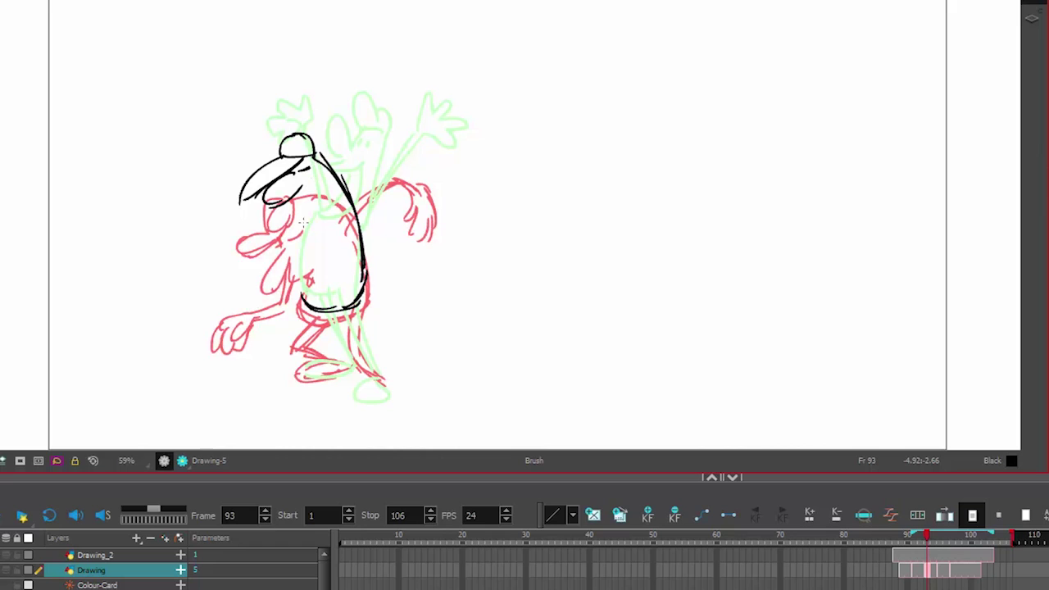
{"action": "mouse_move", "coordinate": [291, 198]}
{"action": "left_mouse_down"}
{"action": "mouse_move", "coordinate": [316, 186]}
{"action": "mouse_move", "coordinate": [294, 202]}
{"action": "mouse_move", "coordinate": [310, 218]}
{"action": "mouse_move", "coordinate": [296, 220]}
{"action": "mouse_move", "coordinate": [298, 295]}
{"action": "mouse_move", "coordinate": [326, 312]}
{"action": "left_mouse_up"}
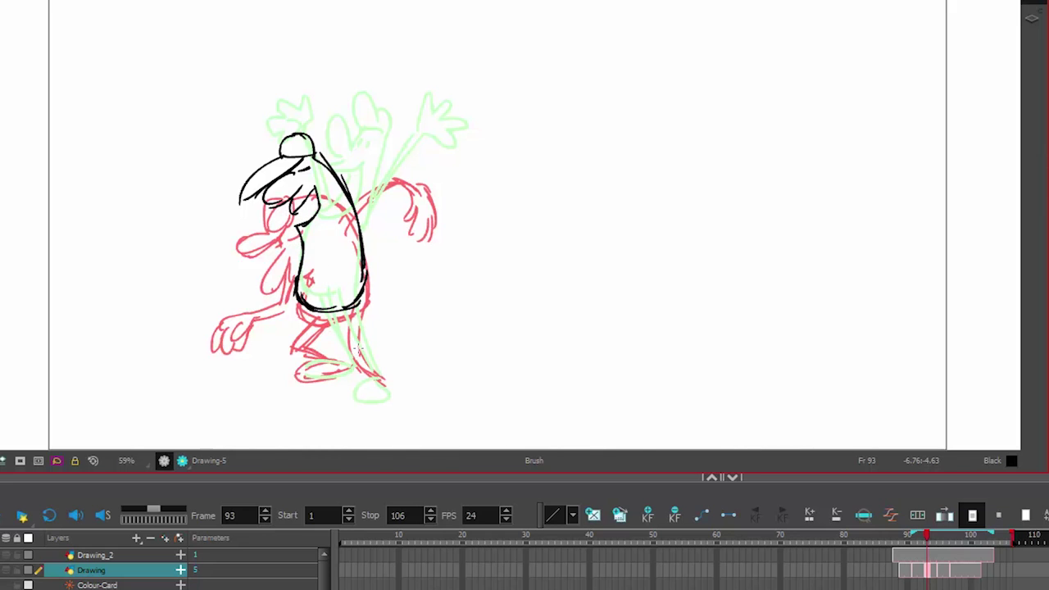
Move the drawn head and torso higher, and draw the straightened standing leg down to the planted foot.
{"action": "mouse_move", "coordinate": [435, 194]}
{"action": "left_mouse_down"}
{"action": "mouse_move", "coordinate": [450, 258]}
{"action": "mouse_move", "coordinate": [446, 191]}
{"action": "left_mouse_up"}
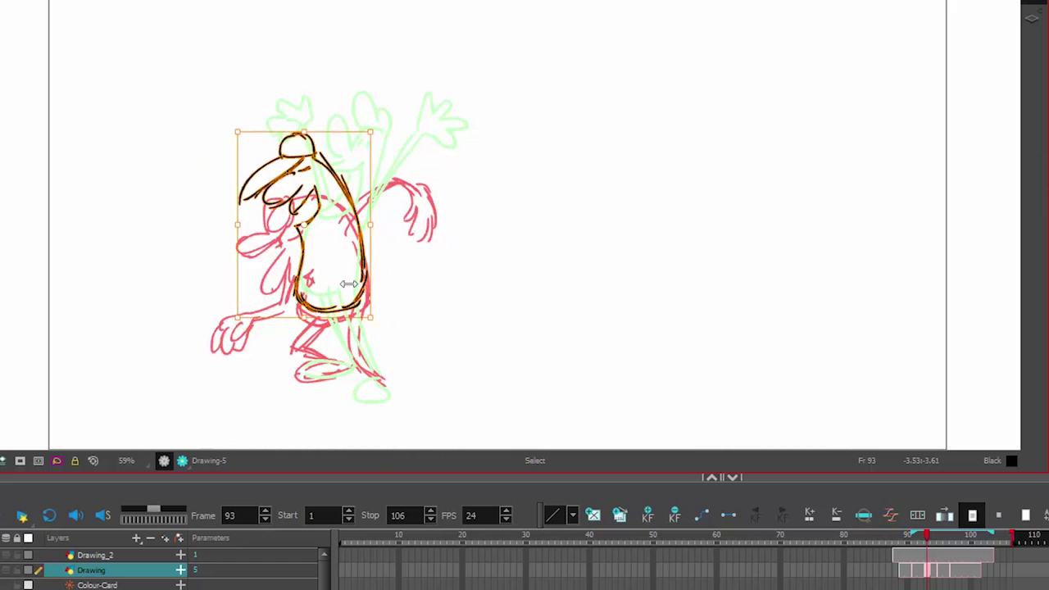
{"action": "mouse_move", "coordinate": [353, 300]}
{"action": "left_mouse_down"}
{"action": "mouse_move", "coordinate": [354, 287]}
{"action": "mouse_move", "coordinate": [381, 386]}
{"action": "left_mouse_up"}
{"action": "key", "text": "alt+b"}
{"action": "key", "text": "ctrl+z"}
{"action": "mouse_move", "coordinate": [336, 287]}
{"action": "left_mouse_down"}
{"action": "mouse_move", "coordinate": [387, 388]}
{"action": "mouse_move", "coordinate": [357, 302]}
{"action": "left_mouse_up"}
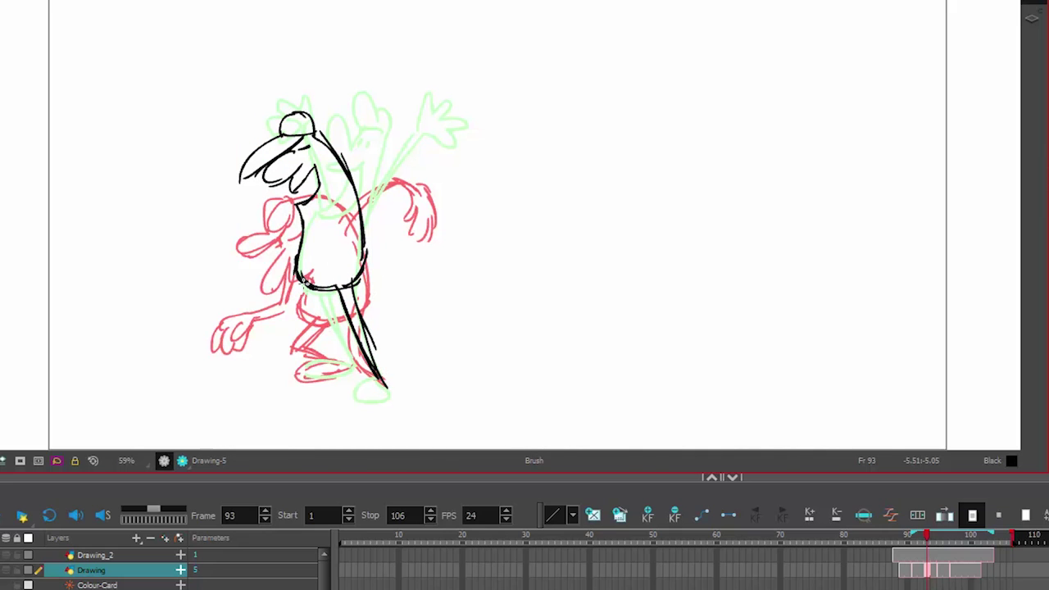
Lower the front of the hip line and draw the bent leg with its flat foot.
{"action": "mouse_move", "coordinate": [298, 264]}
{"action": "left_mouse_down"}
{"action": "mouse_move", "coordinate": [308, 302]}
{"action": "mouse_move", "coordinate": [339, 293]}
{"action": "left_mouse_up"}
{"action": "mouse_move", "coordinate": [294, 297]}
{"action": "left_mouse_down"}
{"action": "mouse_move", "coordinate": [338, 295]}
{"action": "mouse_move", "coordinate": [308, 280]}
{"action": "mouse_move", "coordinate": [315, 286]}
{"action": "left_mouse_up"}
{"action": "key", "text": "alt+e"}
{"action": "key", "text": "alt+b"}
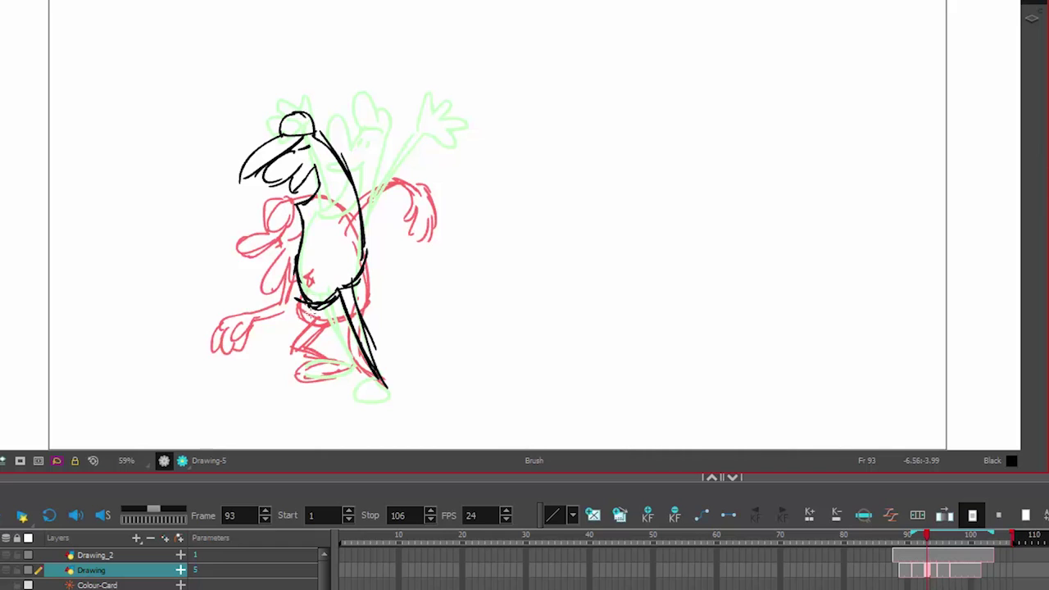
{"action": "mouse_move", "coordinate": [310, 305]}
{"action": "left_mouse_down"}
{"action": "mouse_move", "coordinate": [292, 341]}
{"action": "mouse_move", "coordinate": [304, 323]}
{"action": "mouse_move", "coordinate": [301, 337]}
{"action": "mouse_move", "coordinate": [348, 370]}
{"action": "left_mouse_up"}
{"action": "key", "text": "ctrl+z"}
{"action": "key", "text": "ctrl+z"}
{"action": "key", "text": "ctrl+z"}
{"action": "mouse_move", "coordinate": [302, 338]}
{"action": "left_mouse_down"}
{"action": "mouse_move", "coordinate": [344, 365]}
{"action": "mouse_move", "coordinate": [310, 361]}
{"action": "mouse_move", "coordinate": [325, 377]}
{"action": "mouse_move", "coordinate": [342, 368]}
{"action": "left_mouse_up"}
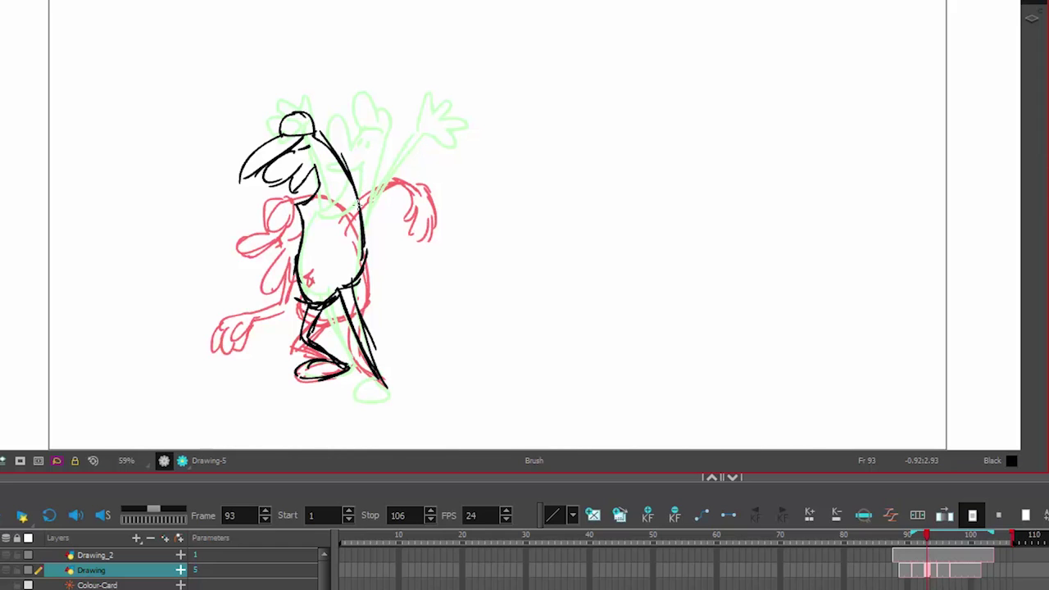
Draw the rear arm stretched straight up from the shoulder behind the head.
{"action": "left_click_drag", "start_coordinate": [352, 208], "coordinate": [411, 111]}
{"action": "key", "text": "ctrl+z"}
{"action": "left_click_drag", "start_coordinate": [352, 207], "coordinate": [412, 101]}
{"action": "key", "text": "ctrl+z"}
{"action": "left_click_drag", "start_coordinate": [355, 201], "coordinate": [405, 109]}
{"action": "left_click_drag", "start_coordinate": [378, 167], "coordinate": [405, 109]}
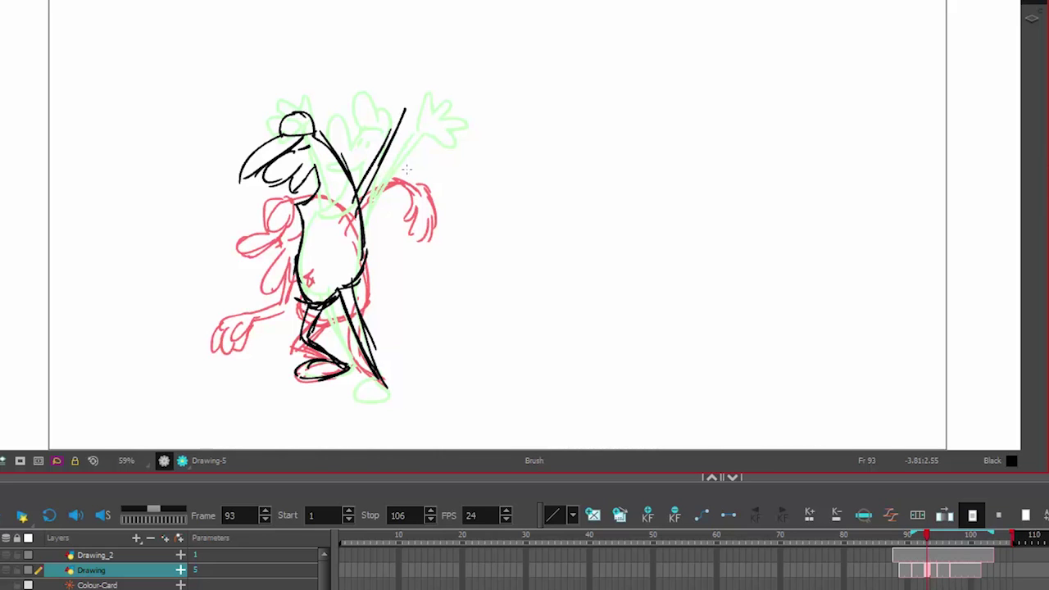
Draw the rear hand's fingers drooping down from the raised wrist.
{"action": "mouse_move", "coordinate": [399, 152]}
{"action": "left_mouse_down"}
{"action": "mouse_move", "coordinate": [391, 151]}
{"action": "mouse_move", "coordinate": [415, 166]}
{"action": "left_mouse_up"}
{"action": "left_click_drag", "start_coordinate": [230, 152], "coordinate": [236, 141]}
{"action": "key", "text": "ctrl+z"}
{"action": "key", "text": "ctrl+z"}
{"action": "left_click_drag", "start_coordinate": [410, 220], "coordinate": [387, 115]}
{"action": "left_click_drag", "start_coordinate": [416, 172], "coordinate": [380, 113]}
{"action": "key", "text": "ctrl+z"}
{"action": "key", "text": "ctrl+z"}
{"action": "mouse_move", "coordinate": [403, 121]}
{"action": "left_mouse_down"}
{"action": "mouse_move", "coordinate": [410, 146]}
{"action": "mouse_move", "coordinate": [415, 131]}
{"action": "mouse_move", "coordinate": [427, 148]}
{"action": "mouse_move", "coordinate": [423, 123]}
{"action": "mouse_move", "coordinate": [399, 104]}
{"action": "mouse_move", "coordinate": [394, 135]}
{"action": "left_mouse_up"}
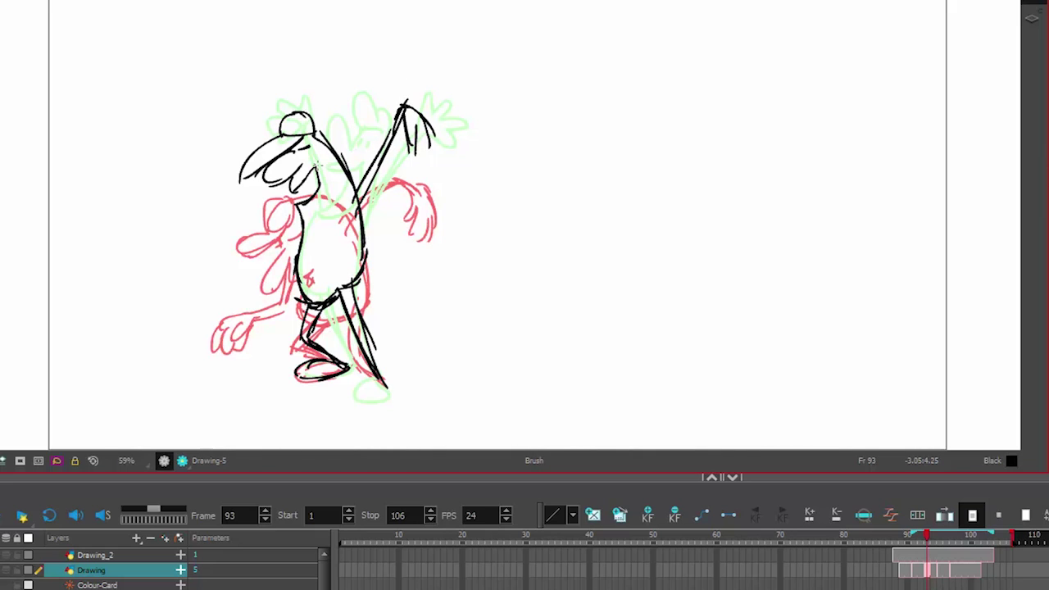
Draw the front arm curving down with its trailing hand, and the foot of the standing leg.
{"action": "mouse_move", "coordinate": [299, 215]}
{"action": "left_mouse_down"}
{"action": "mouse_move", "coordinate": [259, 256]}
{"action": "mouse_move", "coordinate": [253, 310]}
{"action": "left_mouse_up"}
{"action": "left_click_drag", "start_coordinate": [256, 259], "coordinate": [267, 320]}
{"action": "left_click_drag", "start_coordinate": [269, 270], "coordinate": [257, 325]}
{"action": "left_click_drag", "start_coordinate": [252, 288], "coordinate": [249, 308]}
{"action": "left_click_drag", "start_coordinate": [249, 308], "coordinate": [265, 331]}
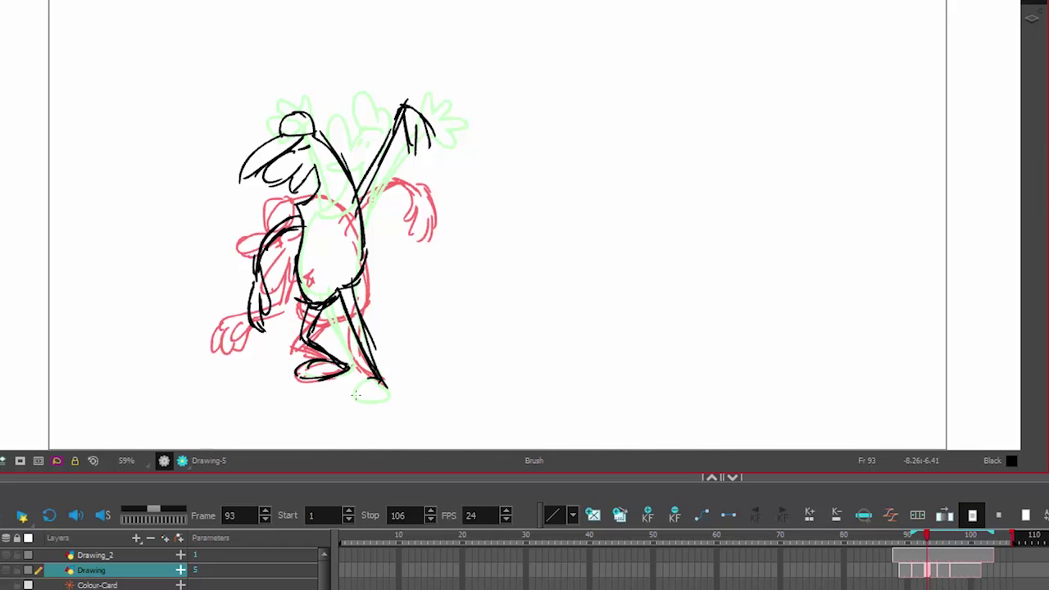
{"action": "mouse_move", "coordinate": [371, 382]}
{"action": "left_mouse_down"}
{"action": "mouse_move", "coordinate": [359, 400]}
{"action": "mouse_move", "coordinate": [390, 398]}
{"action": "mouse_move", "coordinate": [385, 386]}
{"action": "left_mouse_up"}
On the empty drawing at frame 95, draw the lifted head's nose and tuft, the arched back and the raised rear arm.
{"action": "left_click", "coordinate": [942, 579]}
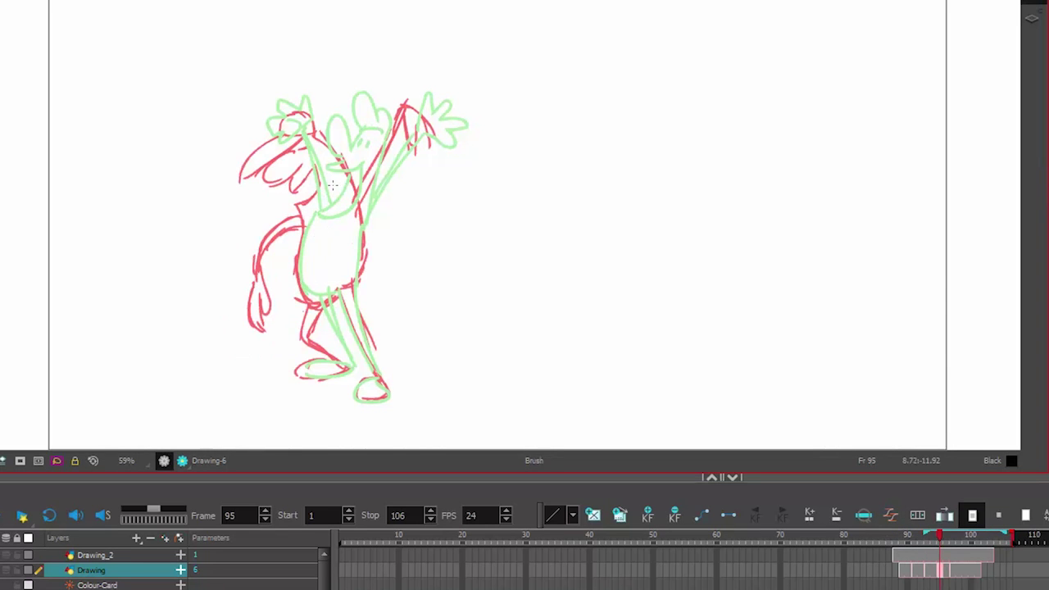
{"action": "mouse_move", "coordinate": [359, 148]}
{"action": "left_mouse_down"}
{"action": "mouse_move", "coordinate": [383, 129]}
{"action": "mouse_move", "coordinate": [330, 134]}
{"action": "mouse_move", "coordinate": [328, 148]}
{"action": "mouse_move", "coordinate": [357, 155]}
{"action": "mouse_move", "coordinate": [402, 140]}
{"action": "mouse_move", "coordinate": [339, 111]}
{"action": "mouse_move", "coordinate": [393, 131]}
{"action": "mouse_move", "coordinate": [360, 127]}
{"action": "mouse_move", "coordinate": [386, 175]}
{"action": "mouse_move", "coordinate": [363, 222]}
{"action": "mouse_move", "coordinate": [358, 275]}
{"action": "left_mouse_up"}
{"action": "mouse_move", "coordinate": [381, 206]}
{"action": "left_mouse_down"}
{"action": "mouse_move", "coordinate": [393, 163]}
{"action": "mouse_move", "coordinate": [420, 130]}
{"action": "left_mouse_up"}
{"action": "left_click_drag", "start_coordinate": [398, 171], "coordinate": [416, 141]}
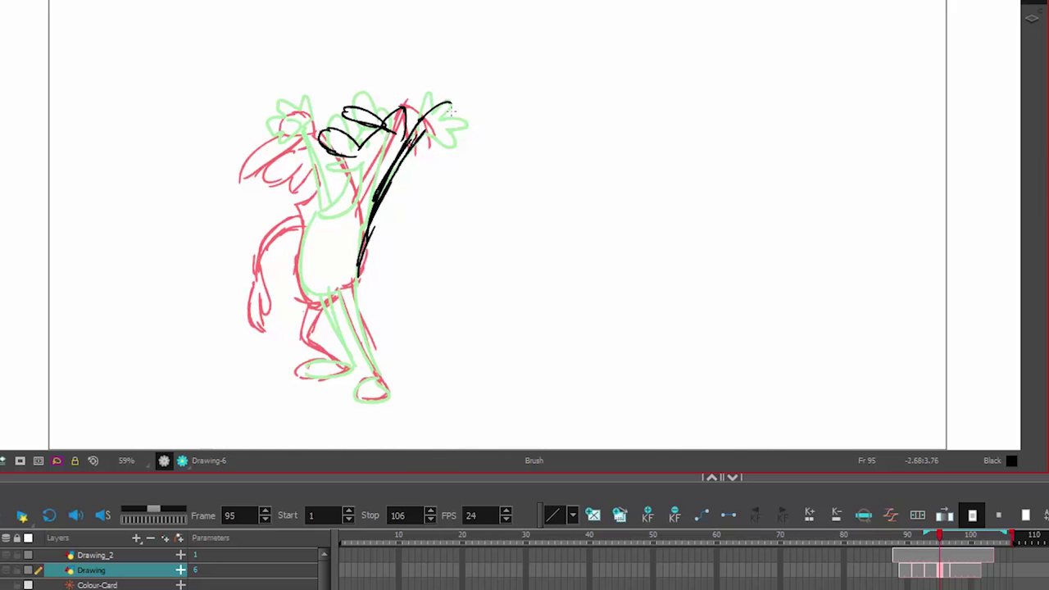
Draw the open rear hand with spread fingers close to the upright pose's hand.
{"action": "left_click_drag", "start_coordinate": [408, 174], "coordinate": [422, 170]}
{"action": "key", "text": "ctrl+z"}
{"action": "key", "text": "ctrl+z"}
{"action": "mouse_move", "coordinate": [439, 97]}
{"action": "left_mouse_down"}
{"action": "mouse_move", "coordinate": [434, 116]}
{"action": "mouse_move", "coordinate": [457, 108]}
{"action": "mouse_move", "coordinate": [469, 136]}
{"action": "mouse_move", "coordinate": [443, 152]}
{"action": "left_mouse_up"}
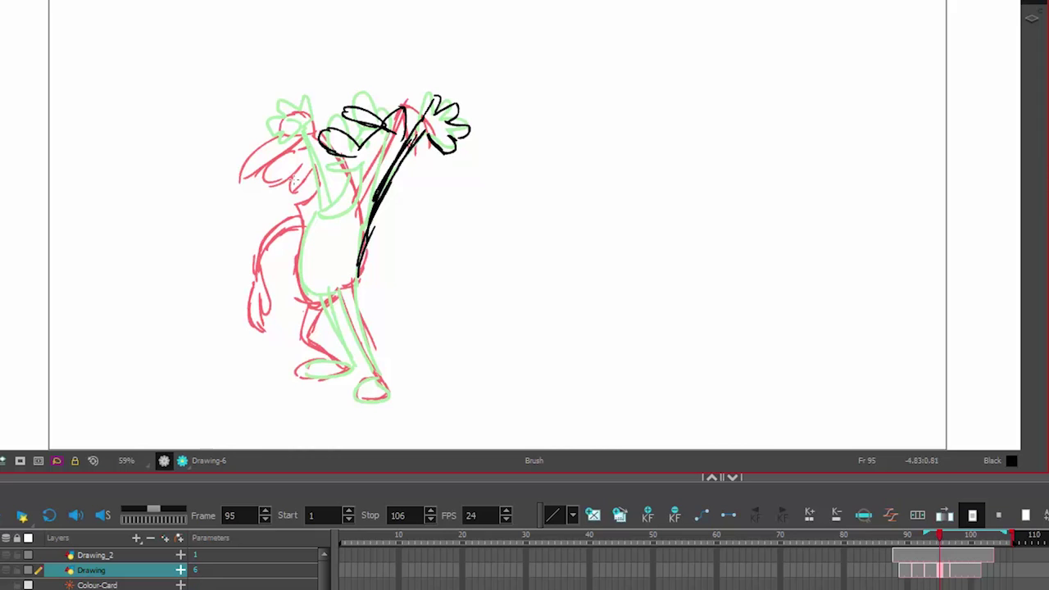
Draw the open mouth, the belly and both legs, including the standing leg's foot.
{"action": "mouse_move", "coordinate": [352, 156]}
{"action": "left_mouse_down"}
{"action": "mouse_move", "coordinate": [331, 166]}
{"action": "mouse_move", "coordinate": [373, 164]}
{"action": "mouse_move", "coordinate": [336, 233]}
{"action": "mouse_move", "coordinate": [317, 227]}
{"action": "mouse_move", "coordinate": [336, 214]}
{"action": "mouse_move", "coordinate": [359, 166]}
{"action": "mouse_move", "coordinate": [321, 322]}
{"action": "left_mouse_up"}
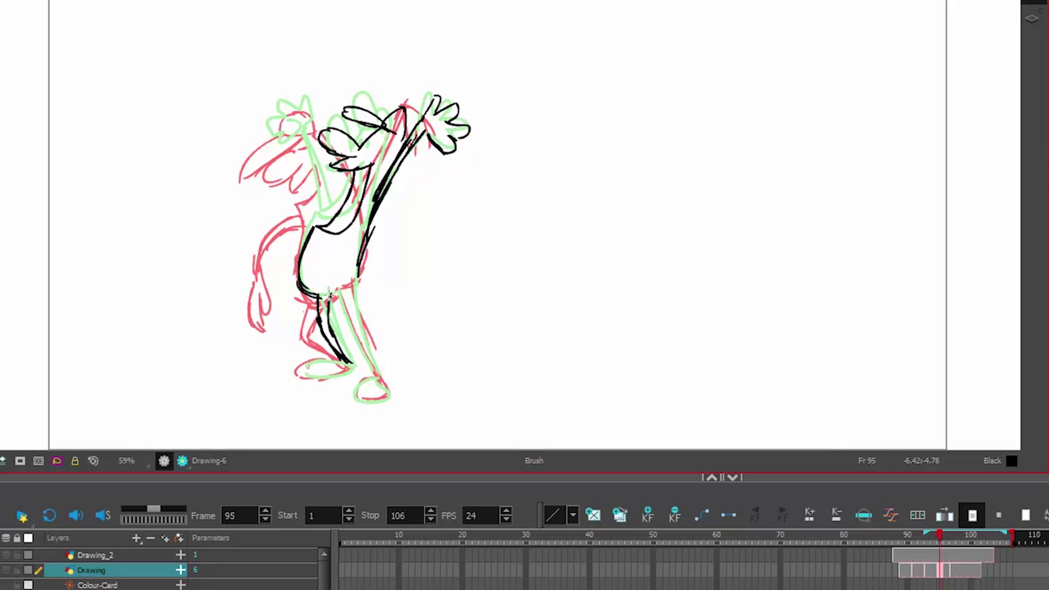
{"action": "left_click_drag", "start_coordinate": [339, 288], "coordinate": [354, 336]}
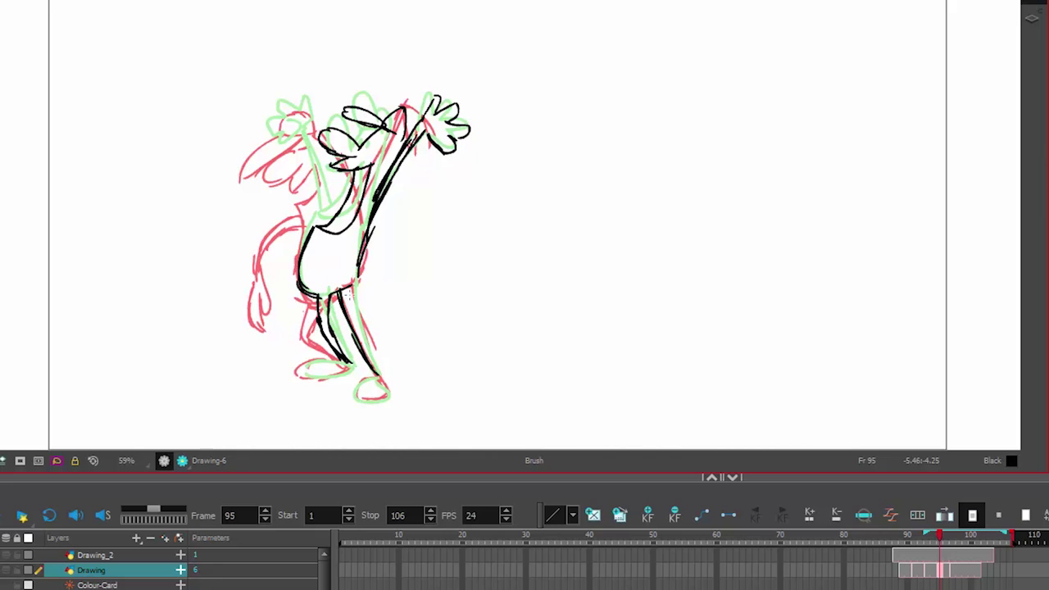
{"action": "left_click_drag", "start_coordinate": [351, 287], "coordinate": [382, 382]}
{"action": "key", "text": "ctrl+z"}
{"action": "key", "text": "ctrl+z"}
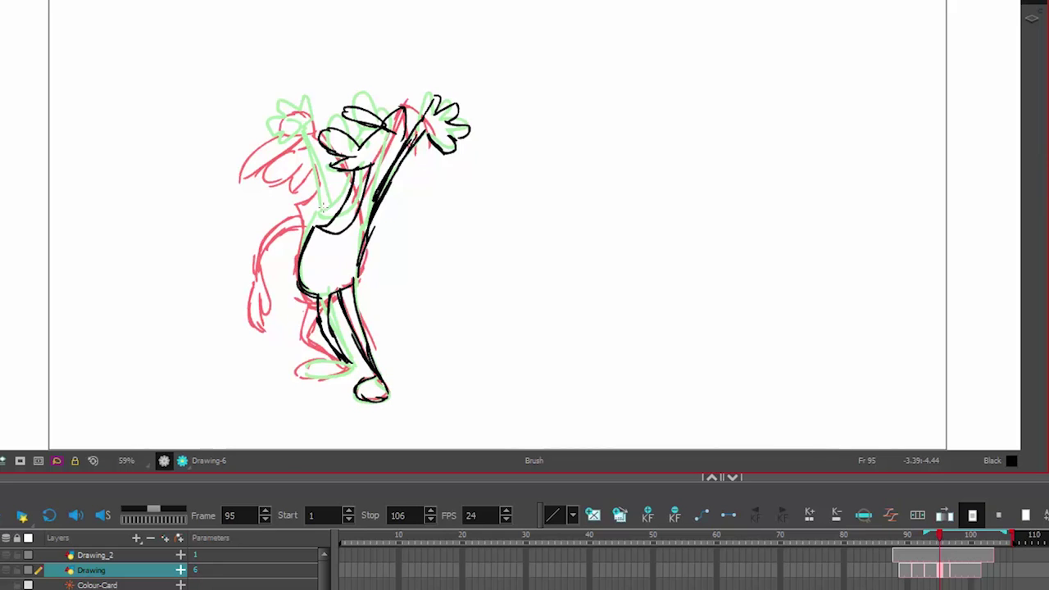
Draw the raised front arm with its hand still drooping, and add the eyes and the other foot.
{"action": "key", "text": "alt+s"}
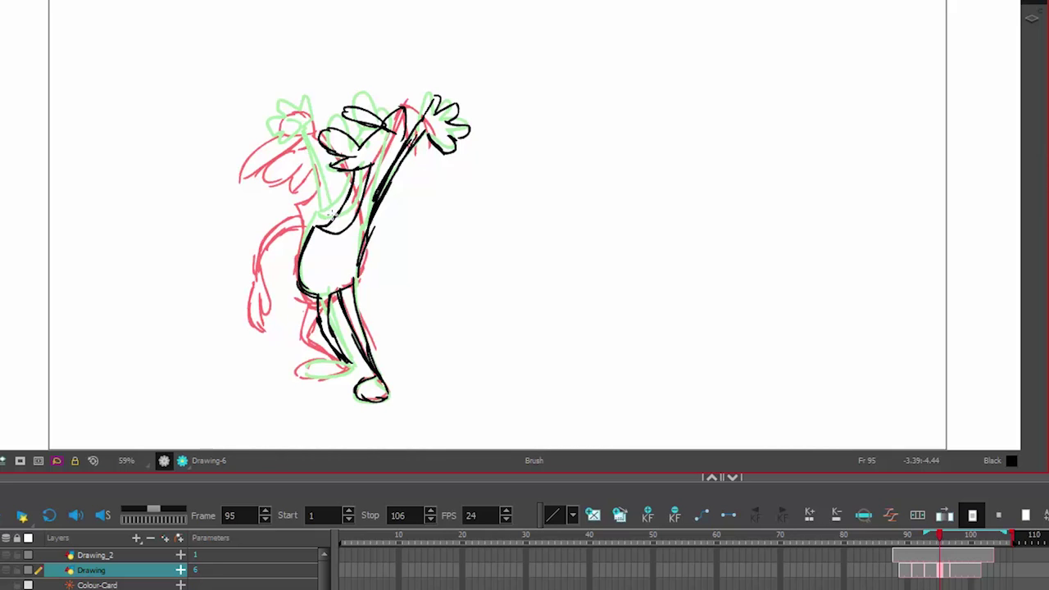
{"action": "key", "text": "alt+s"}
{"action": "key", "text": "ctrl+z"}
{"action": "key", "text": "ctrl+z"}
{"action": "left_click_drag", "start_coordinate": [295, 152], "coordinate": [326, 222]}
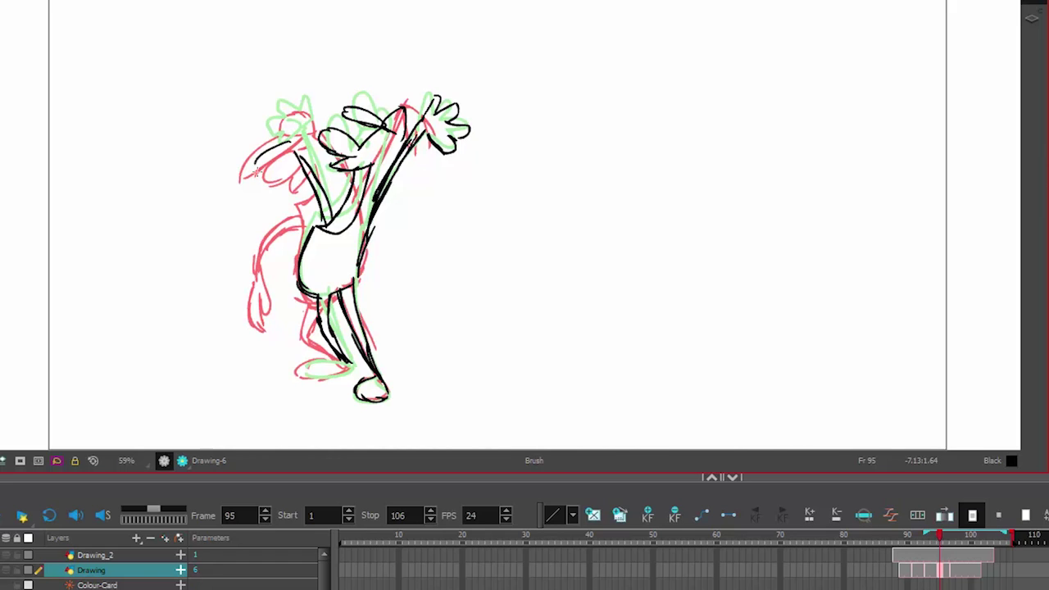
{"action": "mouse_move", "coordinate": [278, 154]}
{"action": "left_mouse_down"}
{"action": "mouse_move", "coordinate": [277, 180]}
{"action": "mouse_move", "coordinate": [292, 144]}
{"action": "left_mouse_up"}
{"action": "mouse_move", "coordinate": [348, 360]}
{"action": "left_mouse_down"}
{"action": "mouse_move", "coordinate": [314, 361]}
{"action": "mouse_move", "coordinate": [327, 375]}
{"action": "left_mouse_up"}
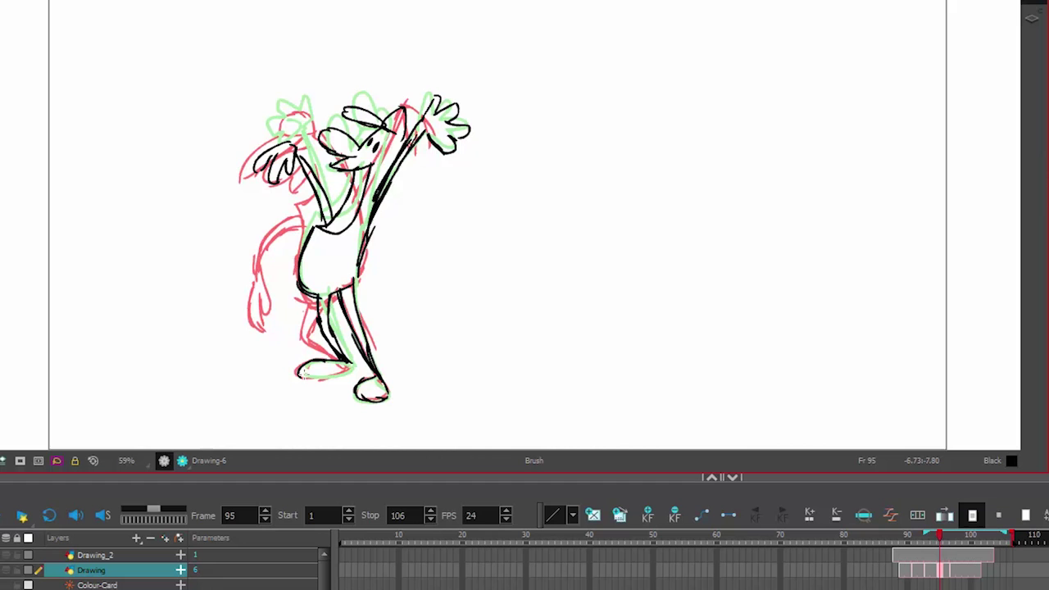
Play back the crouch-to-upright motion from frame 89.
{"action": "left_click", "coordinate": [883, 570]}
{"action": "key", "text": "shift+Return"}
{"action": "left_click", "coordinate": [901, 574]}
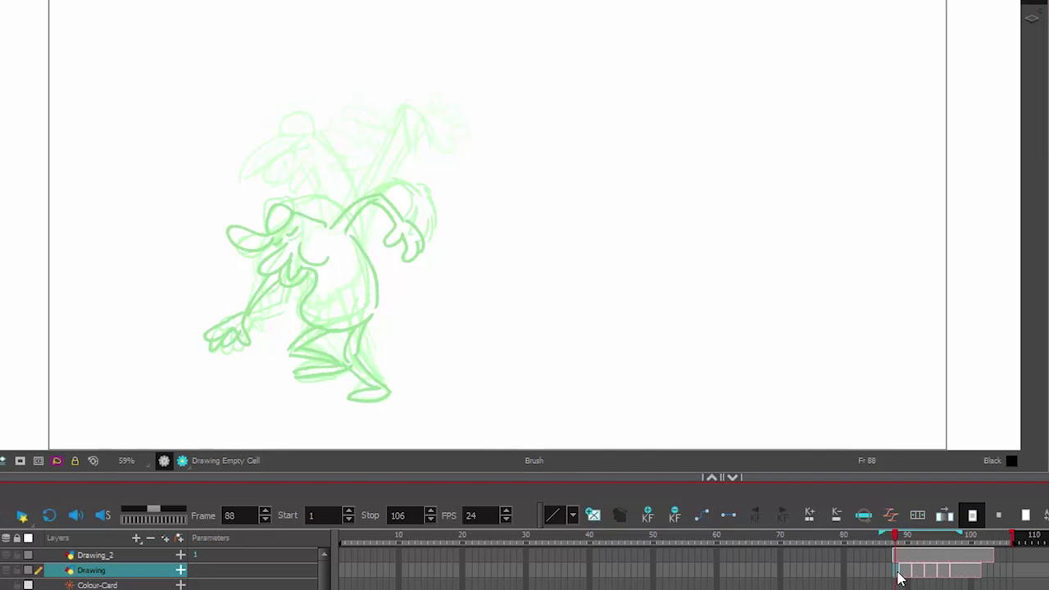
{"action": "key", "text": "Return"}
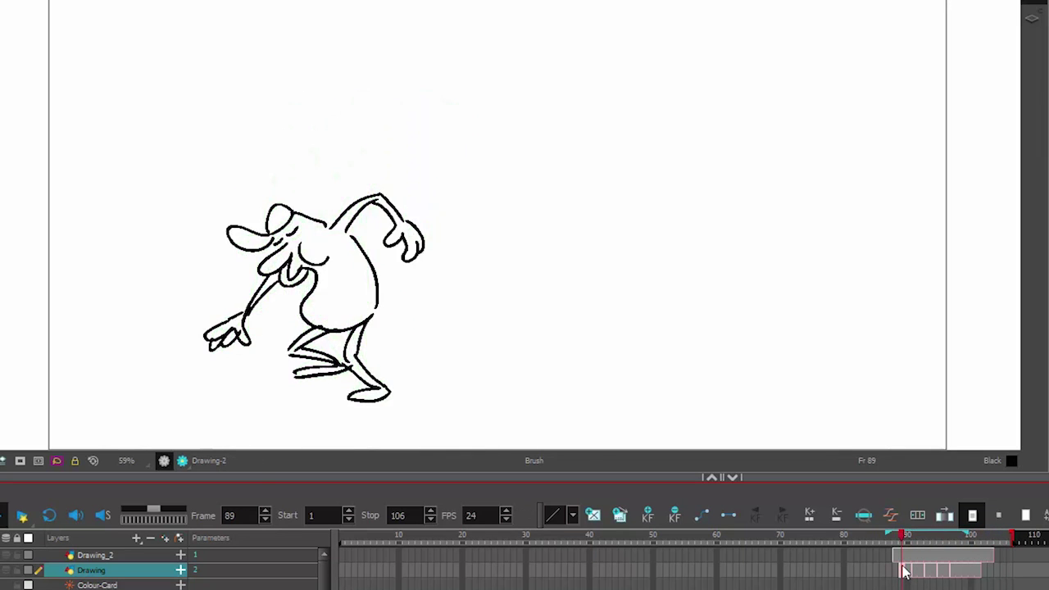
{"action": "left_click", "coordinate": [902, 571]}
{"action": "key", "text": "Return"}
{"action": "key", "text": "Return"}
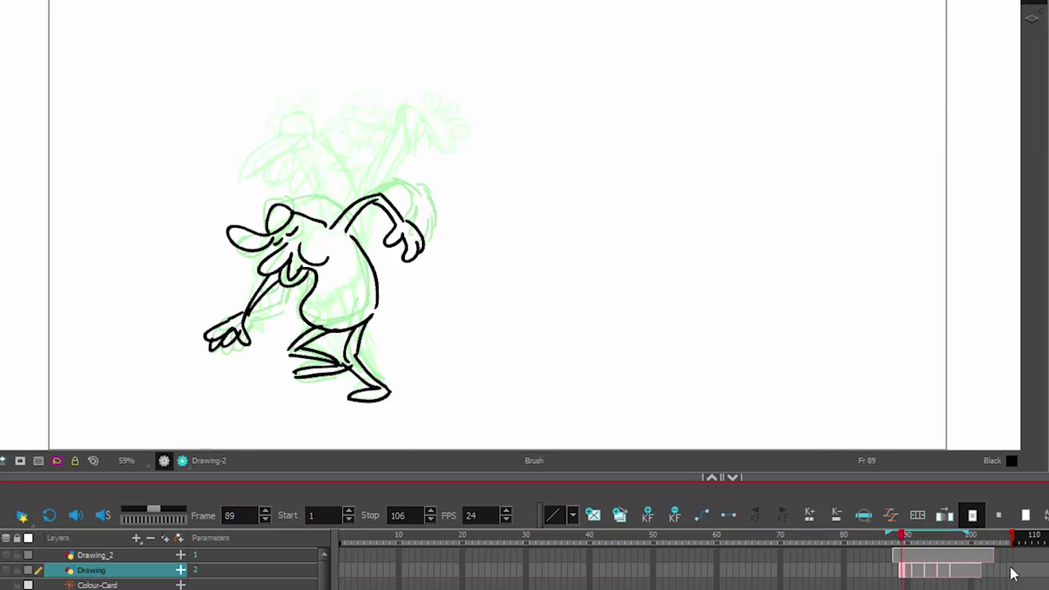
Extend the scene's end to frame 126 and hold the final upright drawing past its current exposure.
{"action": "left_click", "coordinate": [979, 571]}
{"action": "left_click_drag", "start_coordinate": [1014, 538], "coordinate": [1048, 538]}
{"action": "left_click", "coordinate": [975, 570]}
{"action": "left_click", "coordinate": [978, 572]}
{"action": "left_click", "coordinate": [1048, 572]}
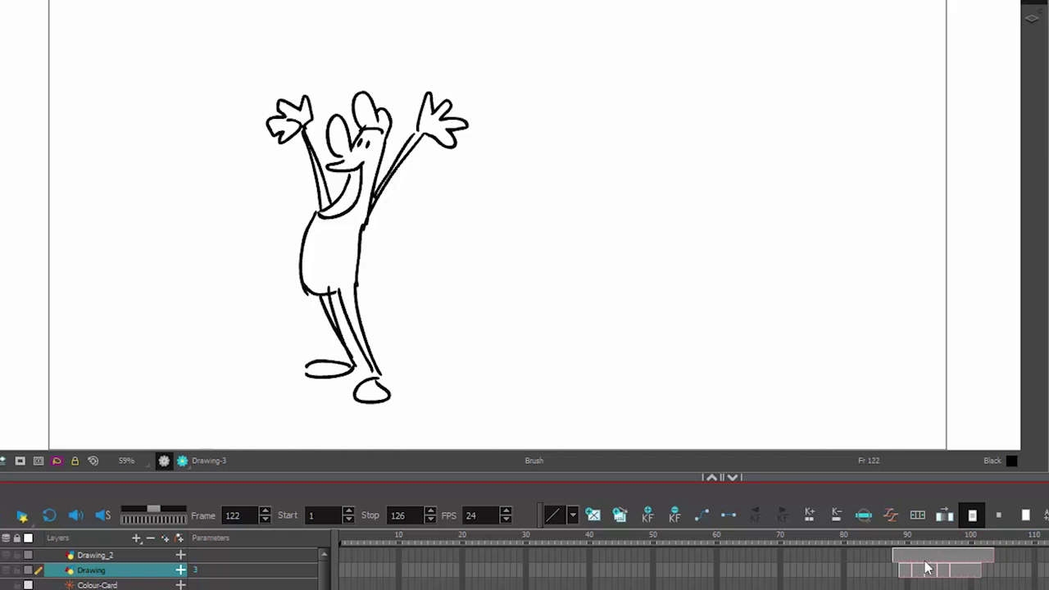
{"action": "left_click", "coordinate": [1040, 571]}
{"action": "left_click", "coordinate": [1048, 571]}
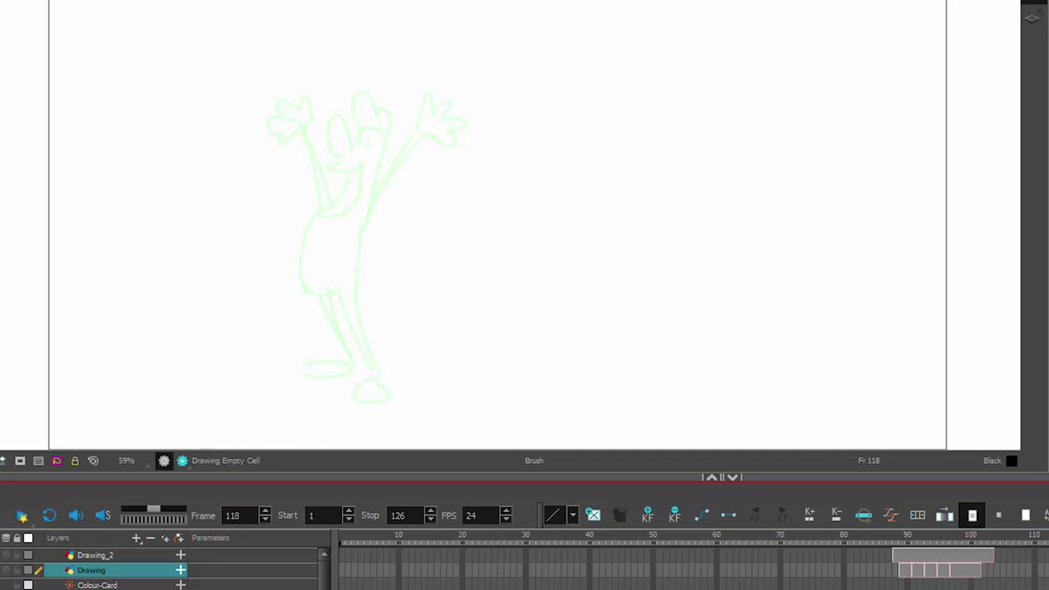
Play the motion again from frame 89 with the longer hold on the upright pose.
{"action": "left_click", "coordinate": [900, 577]}
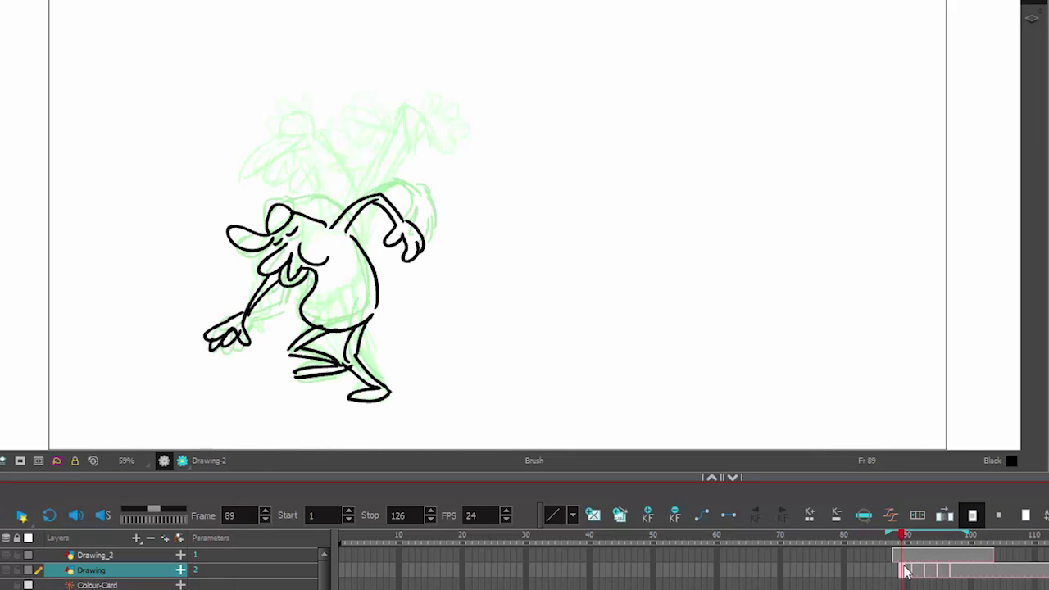
{"action": "key", "text": "Return"}
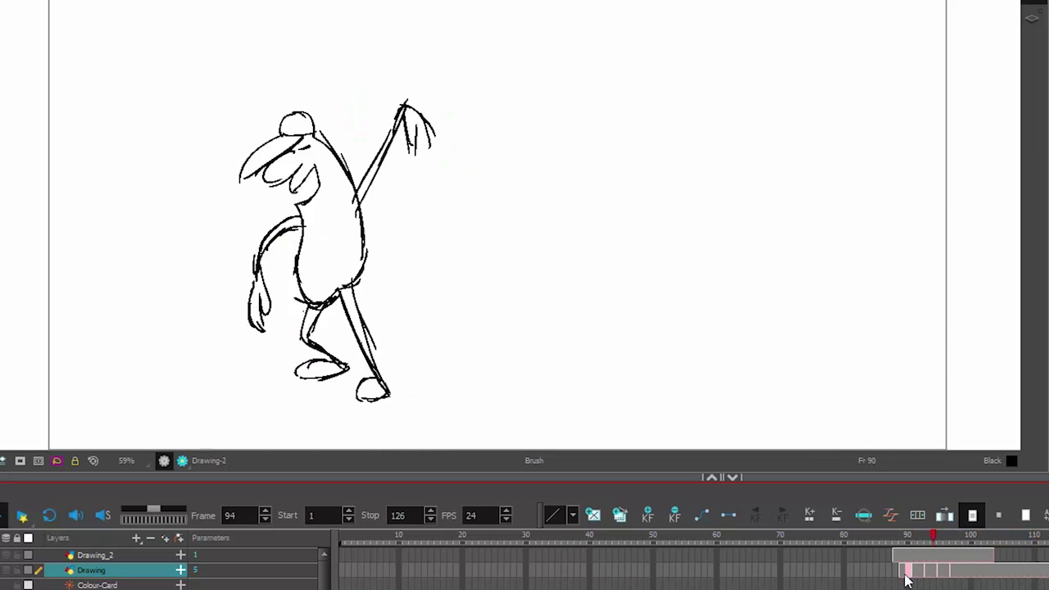
{"action": "left_click", "coordinate": [902, 571]}
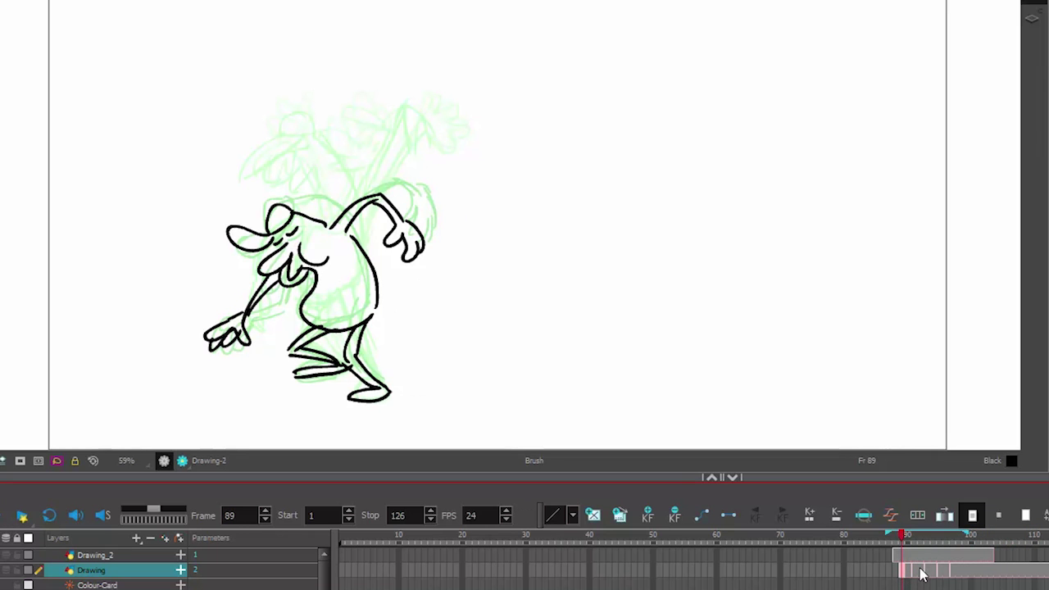
Scrub repeatedly from the crouching pose at frame 89 to the upright pose to examine the spacing and arcs.
{"action": "left_click_drag", "start_coordinate": [930, 576], "coordinate": [965, 569]}
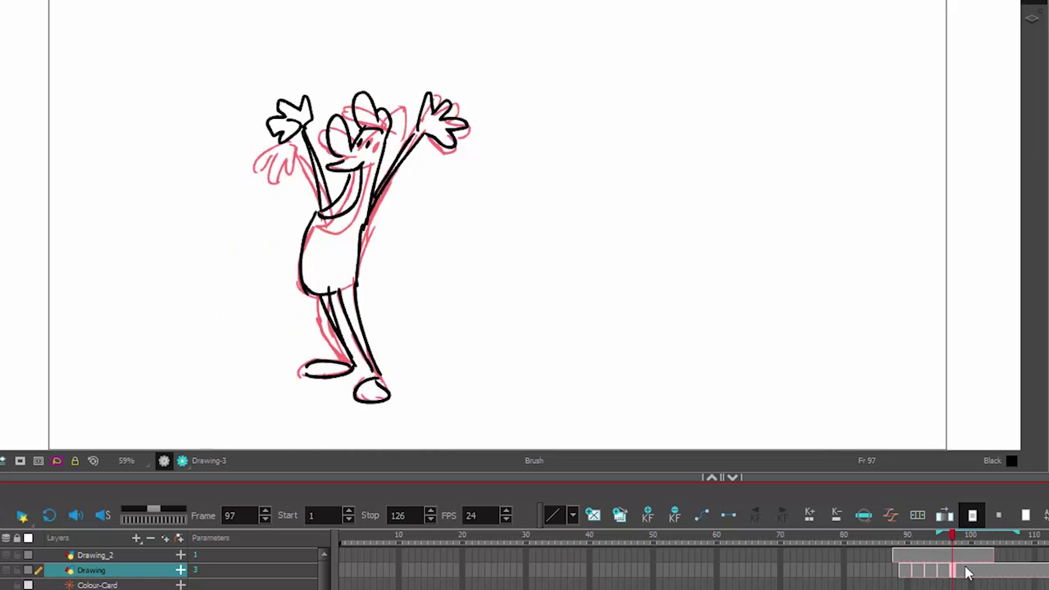
{"action": "left_click", "coordinate": [905, 571]}
{"action": "left_click_drag", "start_coordinate": [910, 542], "coordinate": [962, 555]}
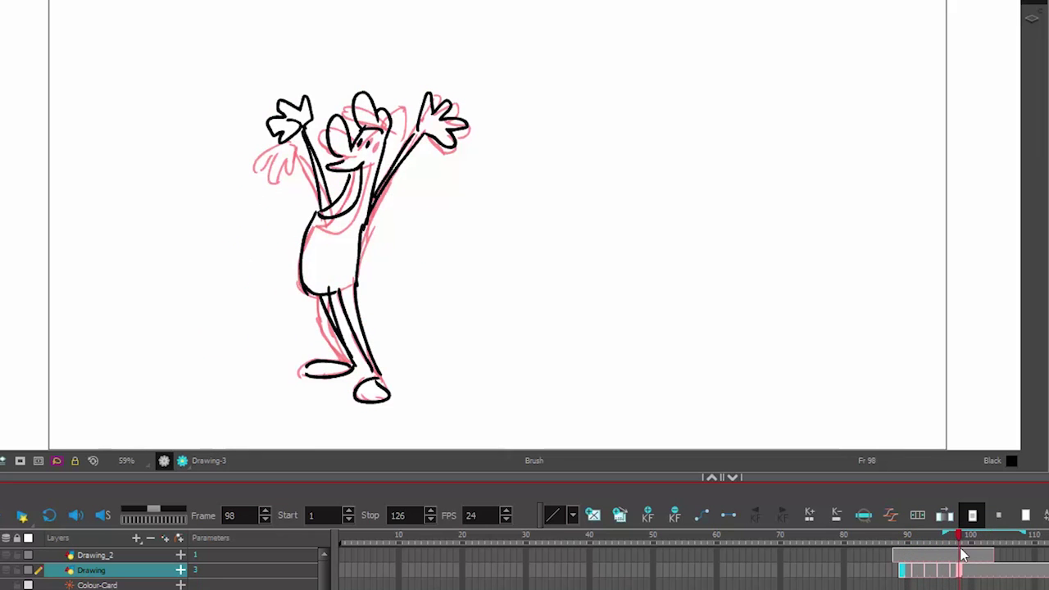
{"action": "left_click_drag", "start_coordinate": [908, 576], "coordinate": [963, 576]}
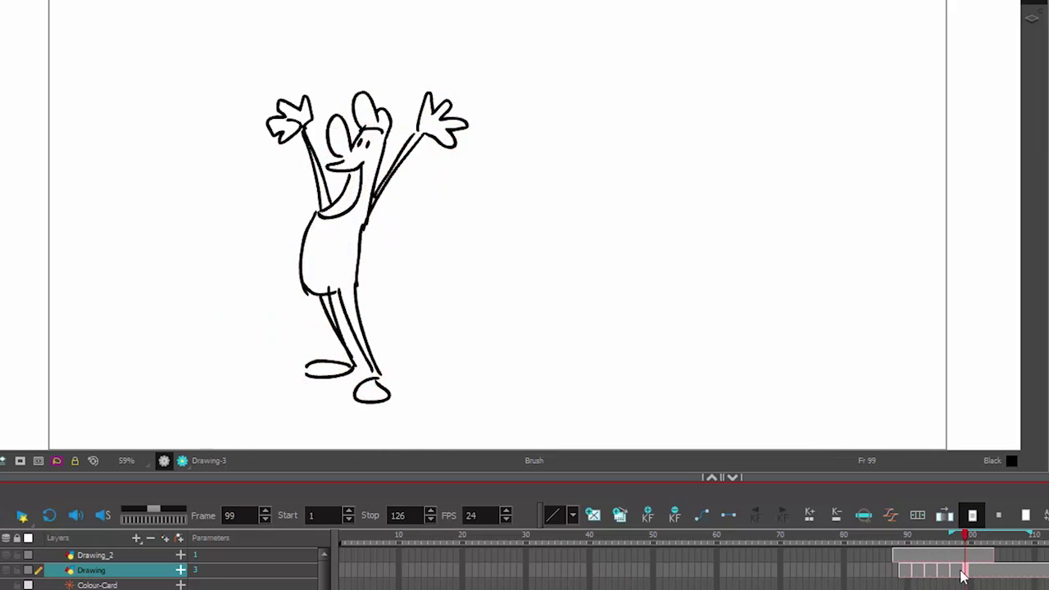
{"action": "left_click", "coordinate": [900, 572]}
{"action": "left_click_drag", "start_coordinate": [905, 542], "coordinate": [974, 577]}
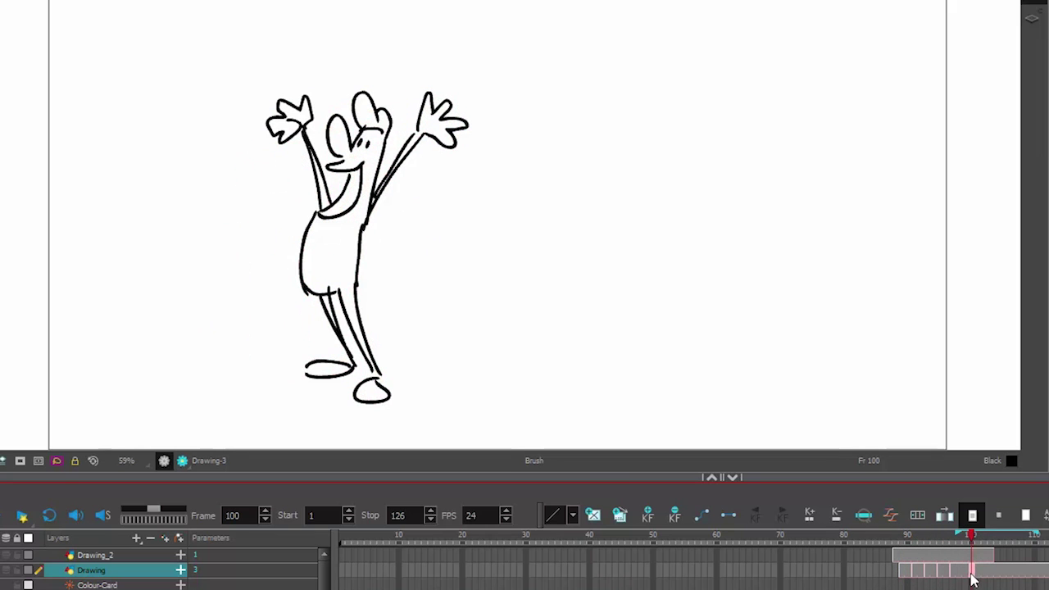